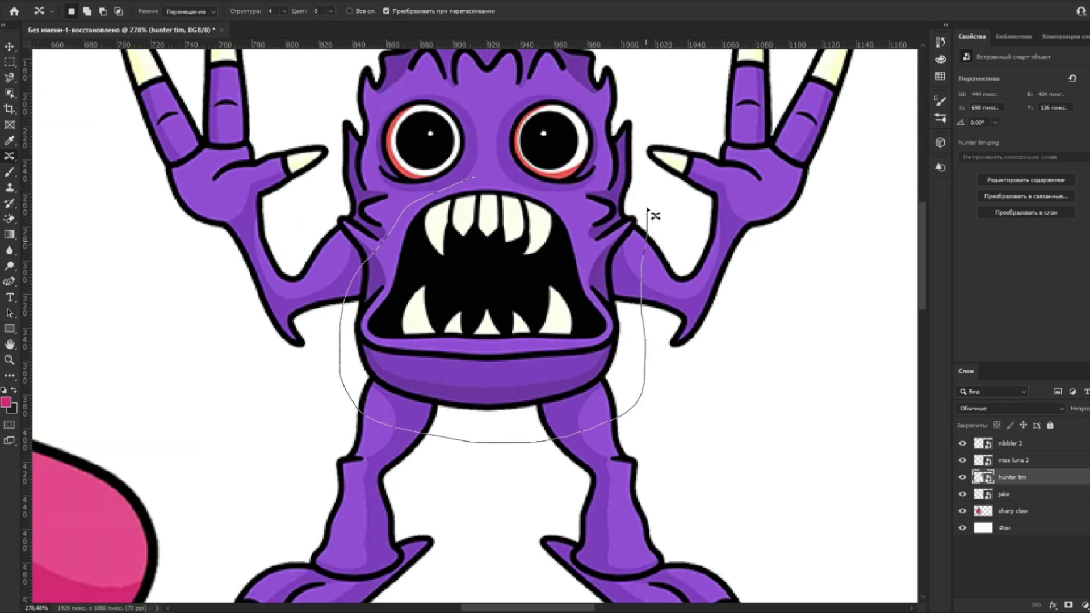
Copy hunter tim's mouth and jaw to a new layer, shift hunter tim aside and place the copy on empty canvas near sharp claw.
key(ctrl+v)
mouse_move(508, 279)
mouse_down()
mouse_move(513, 314)
mouse_move(500, 329)
mouse_up()
key(v)
scroll(505, 321, down, 6)
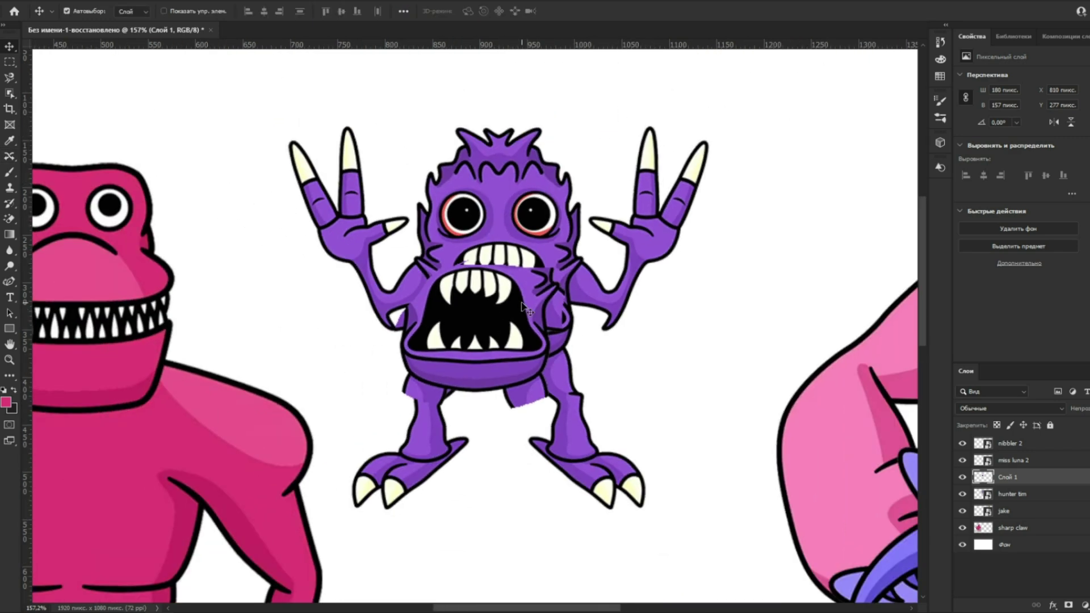
drag(511, 230, 720, 222)
scroll(447, 287, up, 1)
mouse_move(489, 332)
mouse_down()
mouse_move(448, 282)
mouse_move(629, 276)
mouse_move(500, 282)
mouse_up()
Erase the purple skin, stray outline fragments and leg fill around the copied mouth with the Magic Eraser and Eraser.
click(10, 219)
click(545, 215)
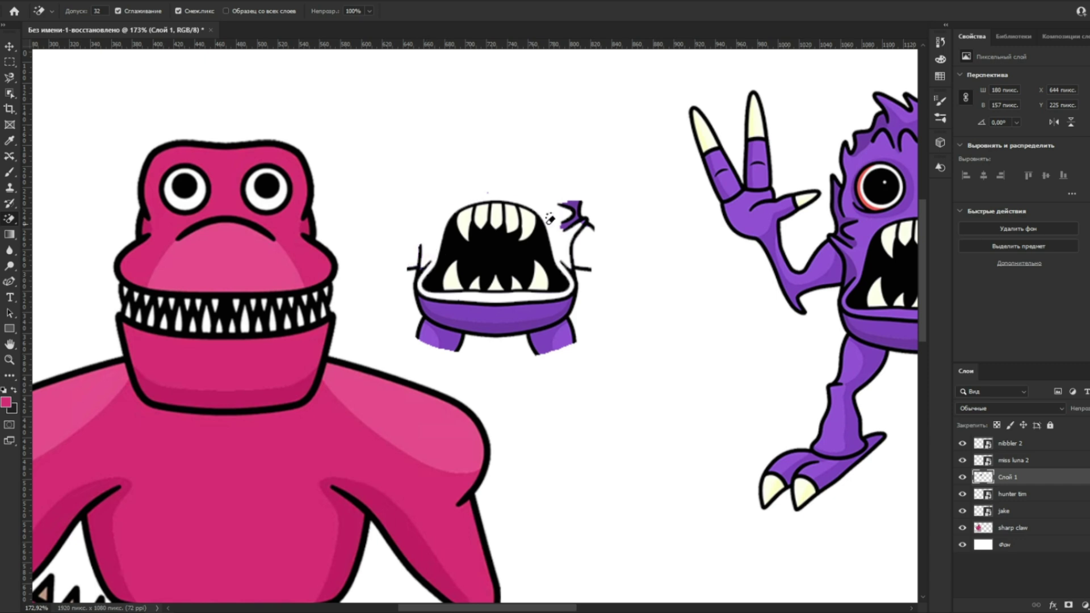
key(shift+e)
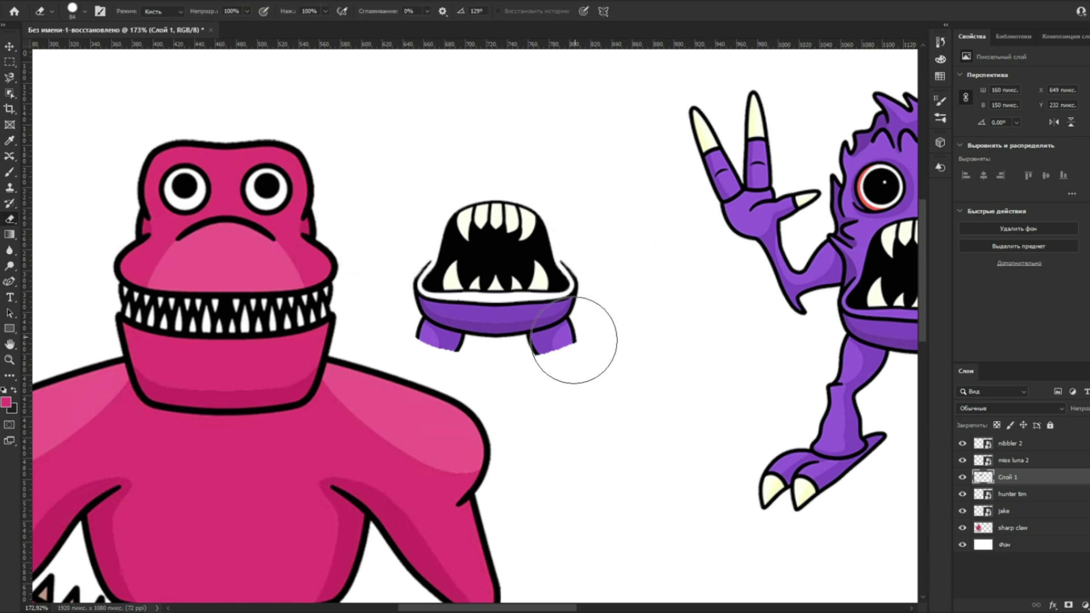
right_click(9, 219)
click(85, 246)
click(550, 341)
Erase the leftover leg outlines beneath the copied jaw with the Eraser.
right_click(10, 219)
click(56, 221)
scroll(584, 364, up, 6)
click(603, 341)
click(497, 389)
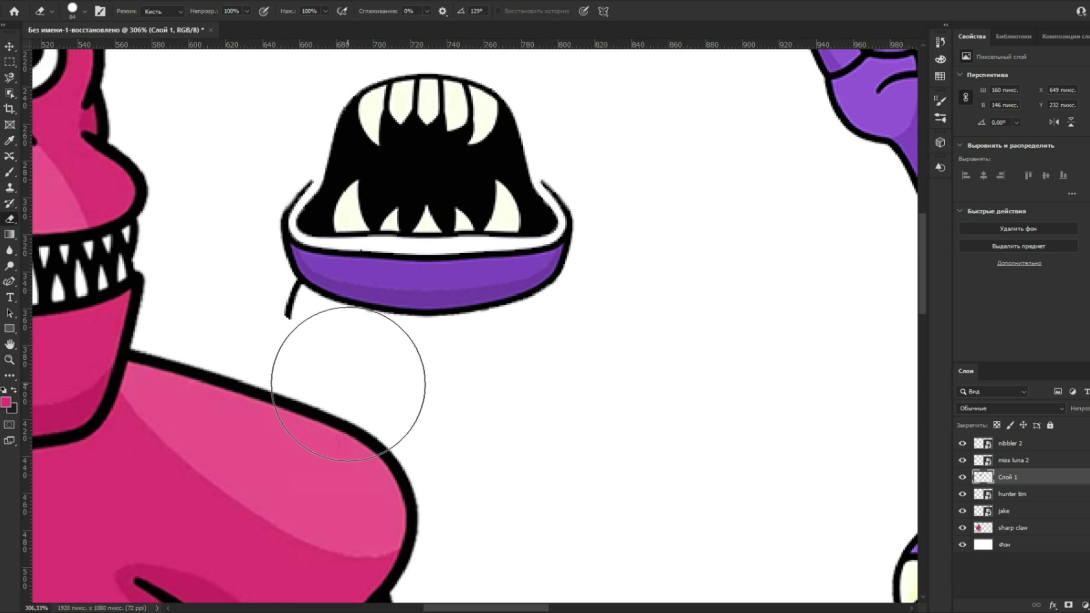
Move the copied mouth over sharp claw's head and enlarge it to 263 by 219 px.
scroll(318, 408, down, 7)
scroll(333, 426, up, 2)
key(v)
drag(758, 265, 491, 325)
scroll(472, 342, down, 5)
key(ctrl+t)
drag(513, 255, 600, 184)
drag(513, 268, 485, 262)
drag(573, 177, 555, 192)
drag(472, 241, 479, 225)
key(Return)
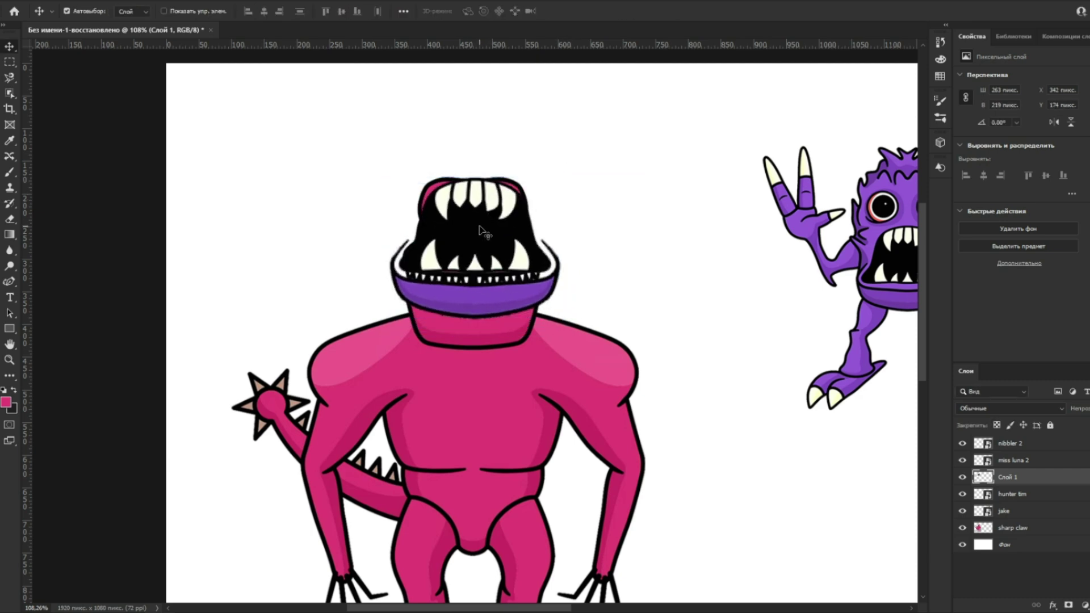
Readjust the mouth's size and position with Free Transform so it sits slightly lower on sharp claw's head.
key(ctrl+t)
drag(561, 177, 514, 215)
drag(466, 267, 484, 282)
drag(531, 232, 567, 205)
drag(488, 260, 476, 239)
drag(556, 182, 568, 172)
drag(513, 257, 507, 268)
key(Return)
Lower the mouth further over sharp claw's jaw and scale it to 259 by 216 px.
scroll(495, 294, down, 3)
scroll(495, 297, up, 6)
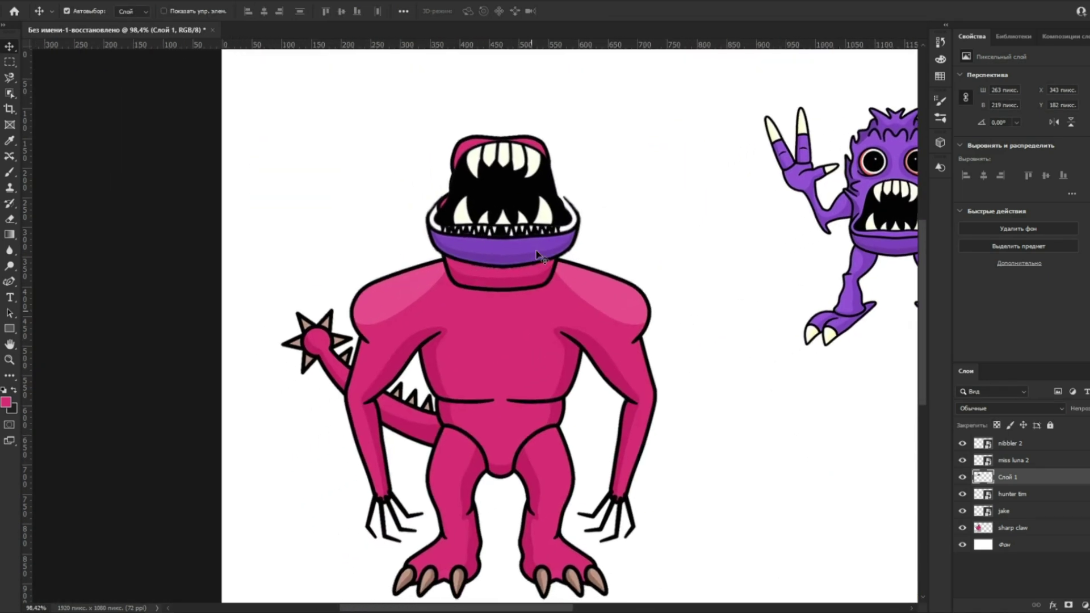
drag(473, 297, 472, 290)
key(ctrl+t)
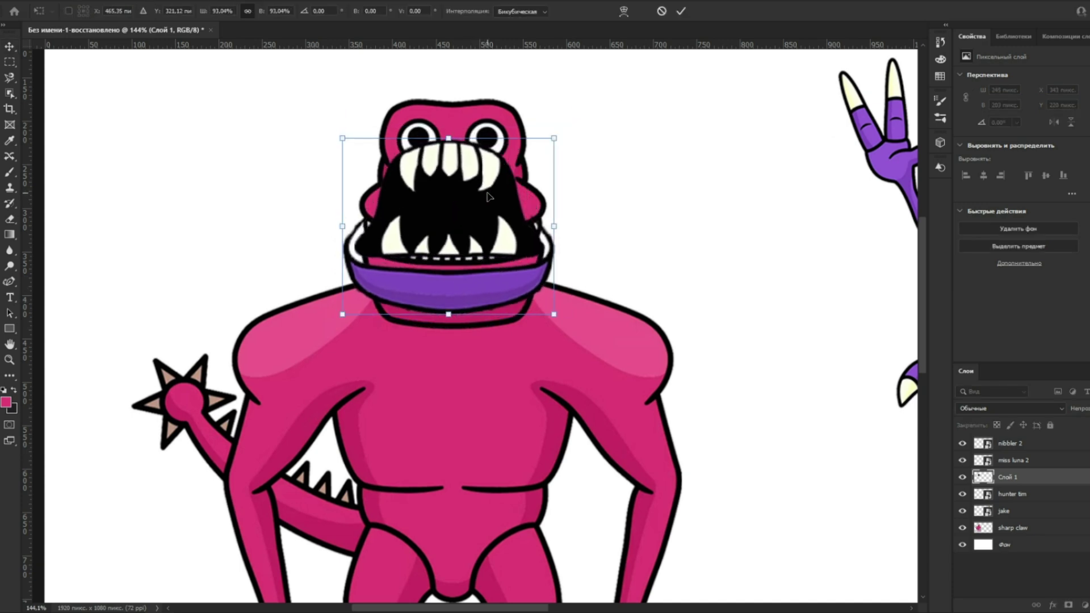
scroll(463, 189, up, 2)
mouse_move(588, 117)
mouse_down()
mouse_move(593, 106)
mouse_move(584, 139)
mouse_move(577, 117)
mouse_up()
key(Return)
scroll(526, 211, down, 3)
Recolor the purple jaw to sharp claw's crimson with the Color Replacement tool.
right_click(10, 219)
click(93, 244)
right_click(10, 172)
click(74, 197)
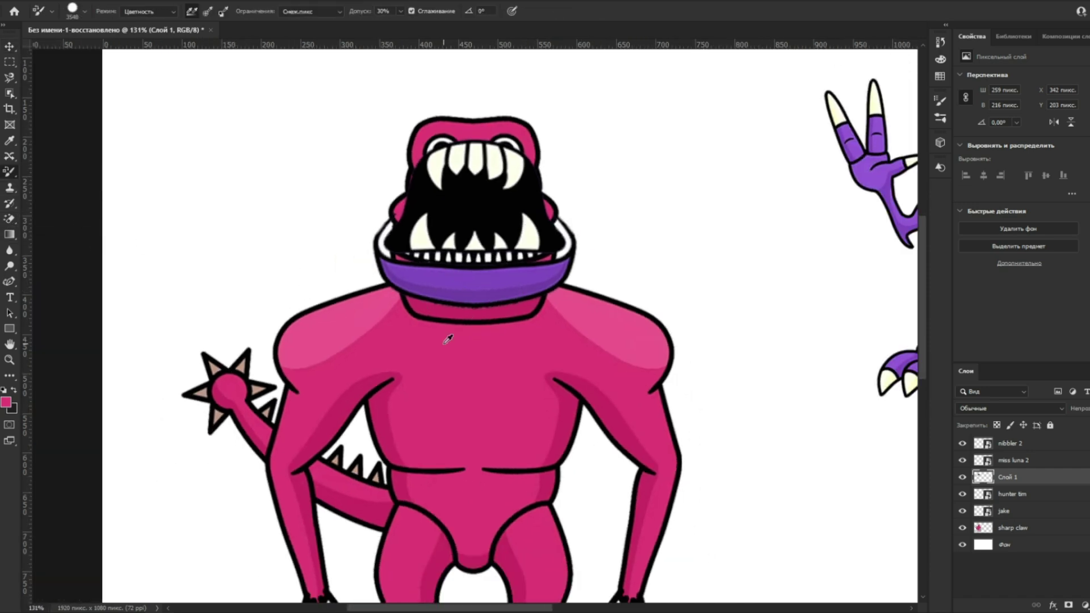
scroll(466, 303, down, 6)
key(v)
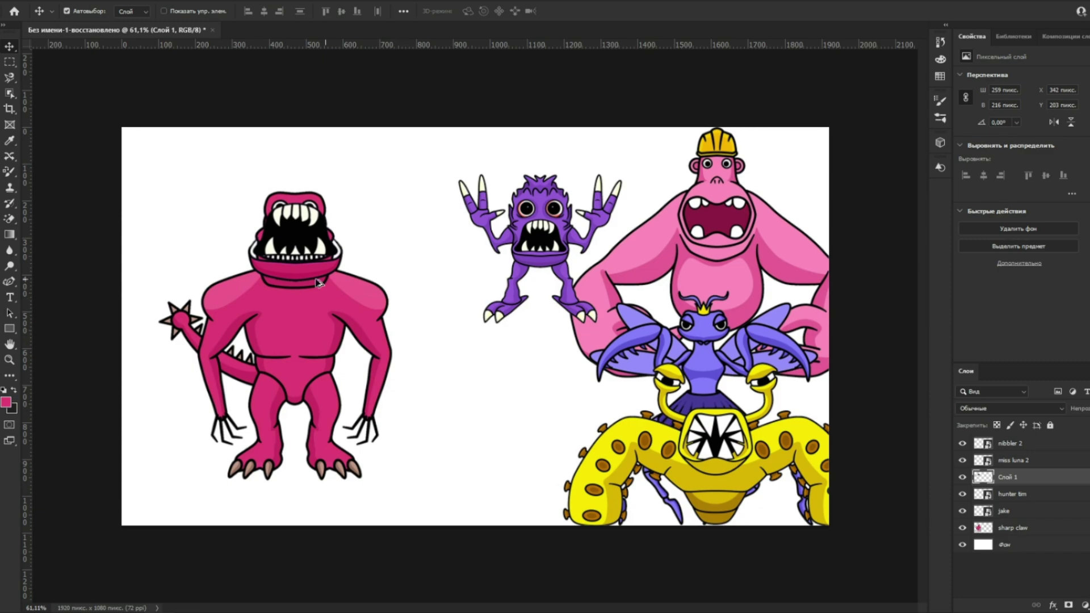
Move hunter tim over the pink gorilla and bring miss luna 2 into the empty area beside sharp claw.
scroll(396, 305, up, 4)
drag(397, 307, 461, 283)
scroll(465, 281, down, 2)
scroll(540, 278, down, 1)
drag(677, 246, 671, 221)
drag(749, 369, 453, 294)
drag(553, 227, 684, 145)
mouse_move(423, 309)
mouse_down()
mouse_move(431, 323)
mouse_move(461, 231)
mouse_move(483, 228)
mouse_up()
Outline miss luna 2's skirt and legs with a freehand selection and copy them to a new layer.
key(j)
scroll(472, 283, up, 3)
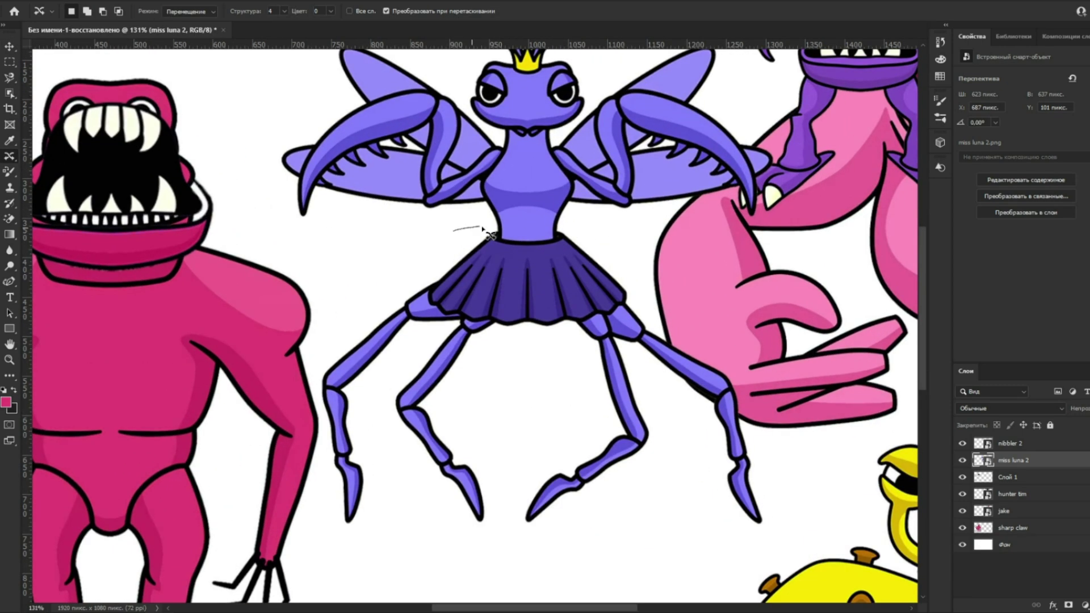
drag(296, 356, 446, 231)
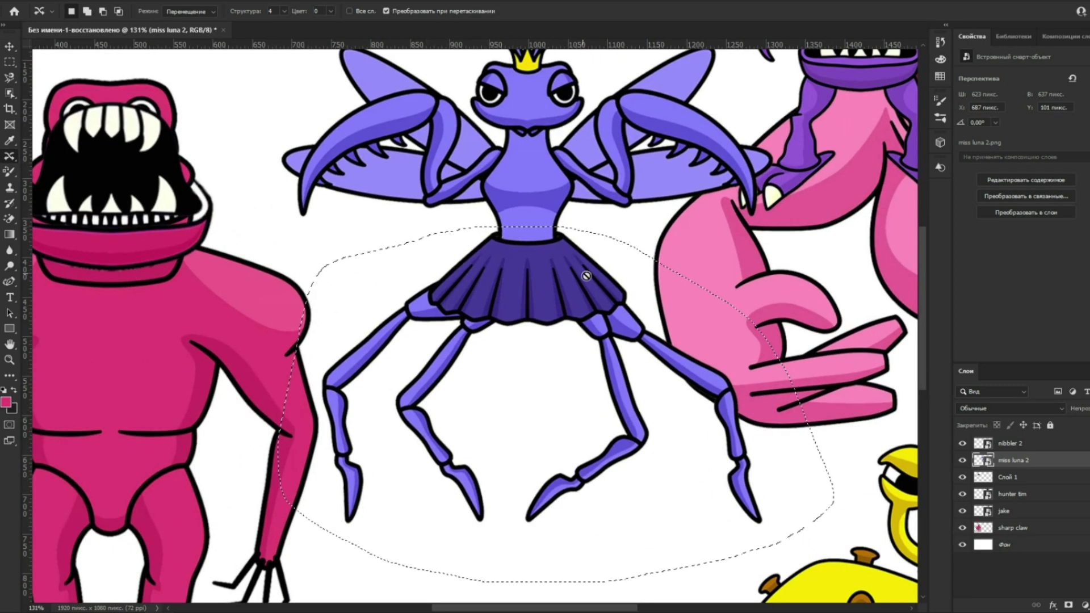
key(ctrl+j)
Move miss luna 2 aside and position the copied skirt and legs beside sharp claw's lower body.
key(v)
drag(584, 272, 595, 300)
scroll(593, 298, down, 7)
drag(513, 302, 286, 305)
drag(489, 282, 561, 299)
scroll(264, 338, up, 5)
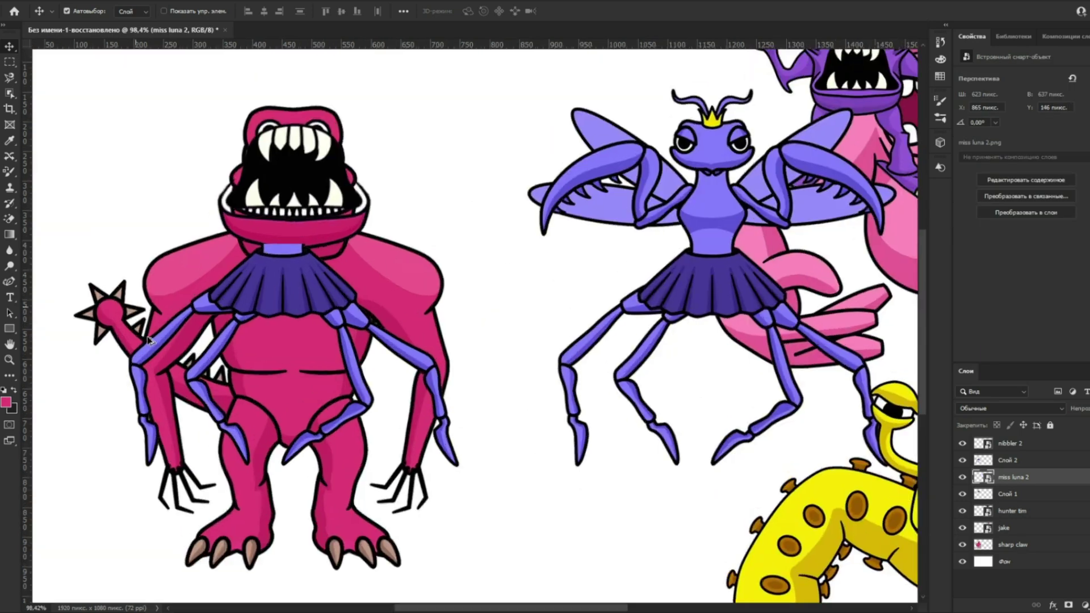
drag(264, 338, 359, 287)
mouse_move(386, 236)
mouse_down()
mouse_move(527, 255)
mouse_move(490, 269)
mouse_up()
scroll(425, 227, up, 2)
scroll(471, 259, down, 4)
Recolor all four copied insect legs from purple to crimson with the Color Replacement tool.
key(b)
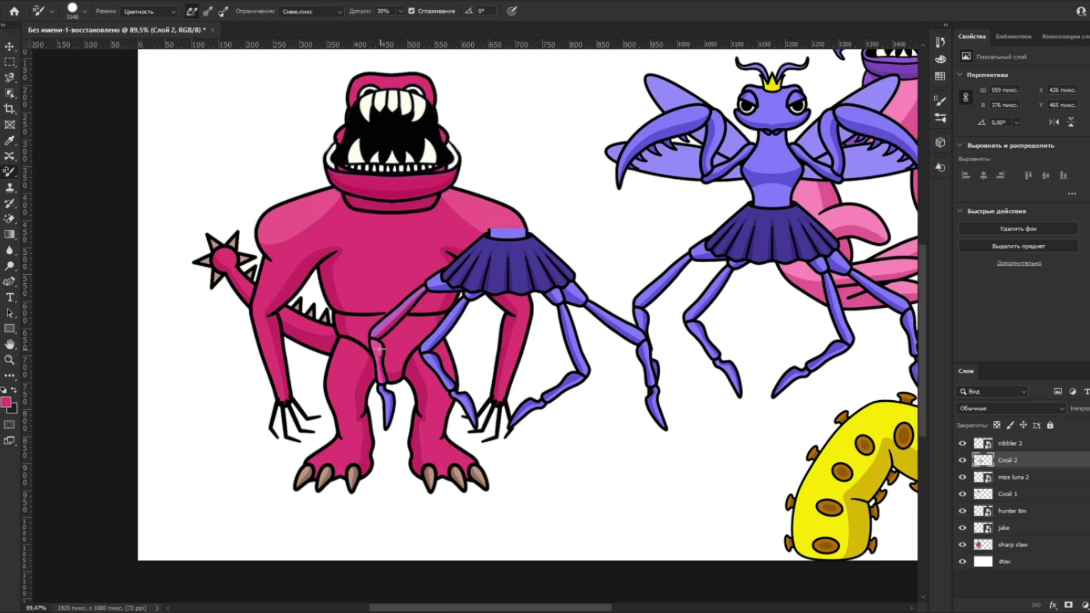
scroll(379, 349, up, 4)
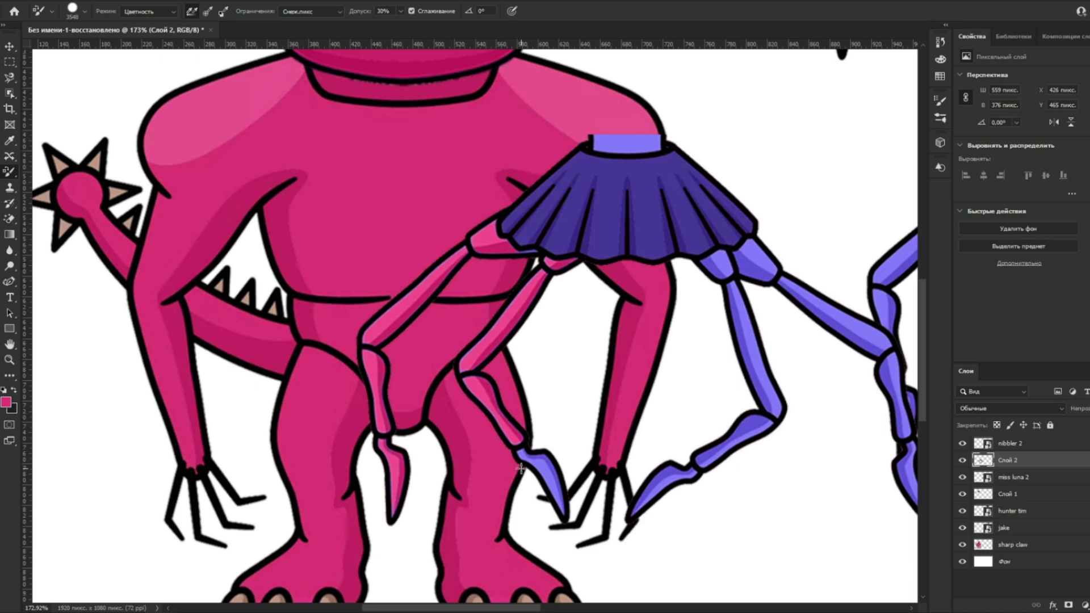
click(669, 482)
drag(669, 482, 382, 424)
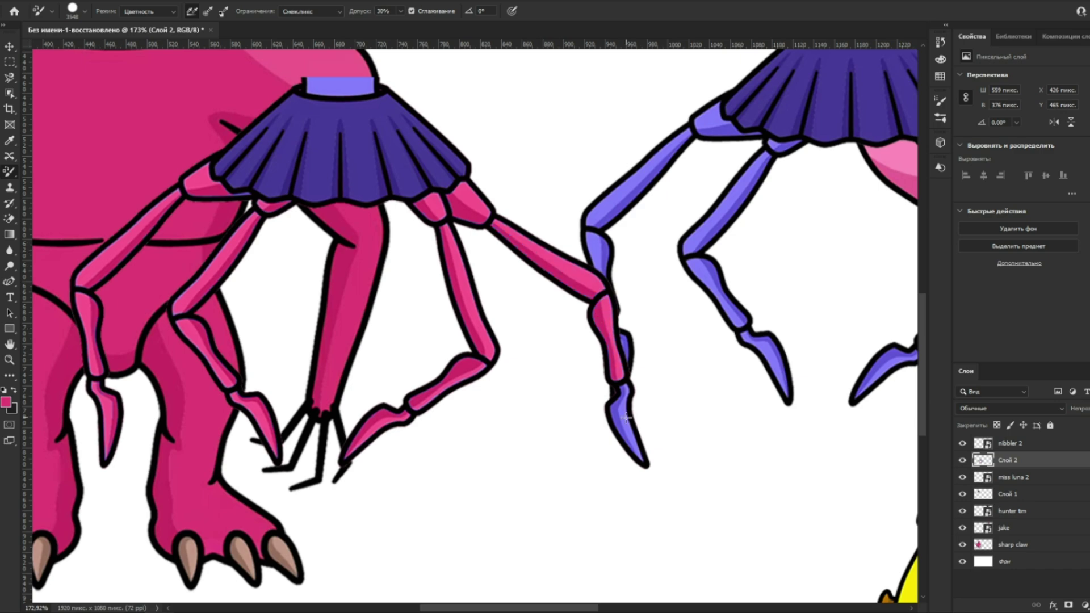
Move the skirt-and-legs copy onto the white background and erase the lilac waist strip above the skirt.
key(v)
drag(344, 123, 514, 279)
scroll(515, 279, down, 3)
click(8, 221)
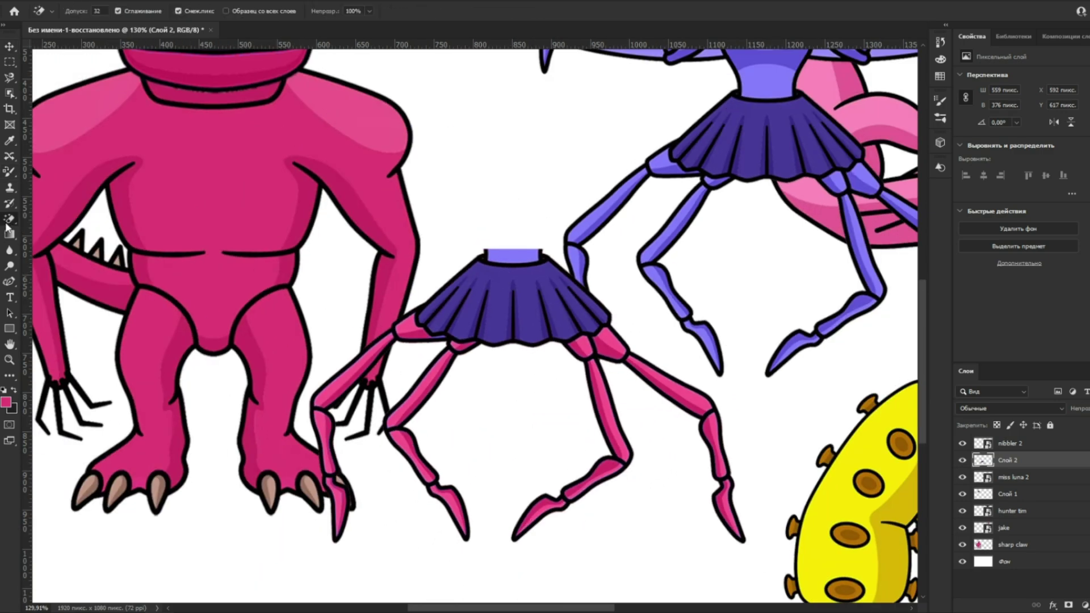
click(516, 252)
Enlarge the skirt and legs to 696 by 468 px and place them at sharp claw's waist.
key(v)
scroll(556, 342, down, 3)
mouse_move(431, 392)
mouse_down()
mouse_move(262, 392)
mouse_move(430, 334)
mouse_up()
scroll(204, 402, down, 1)
scroll(274, 395, up, 5)
key(ctrl+t)
drag(610, 287, 690, 232)
mouse_move(532, 292)
mouse_down()
mouse_move(507, 331)
mouse_move(476, 307)
mouse_up()
key(Return)
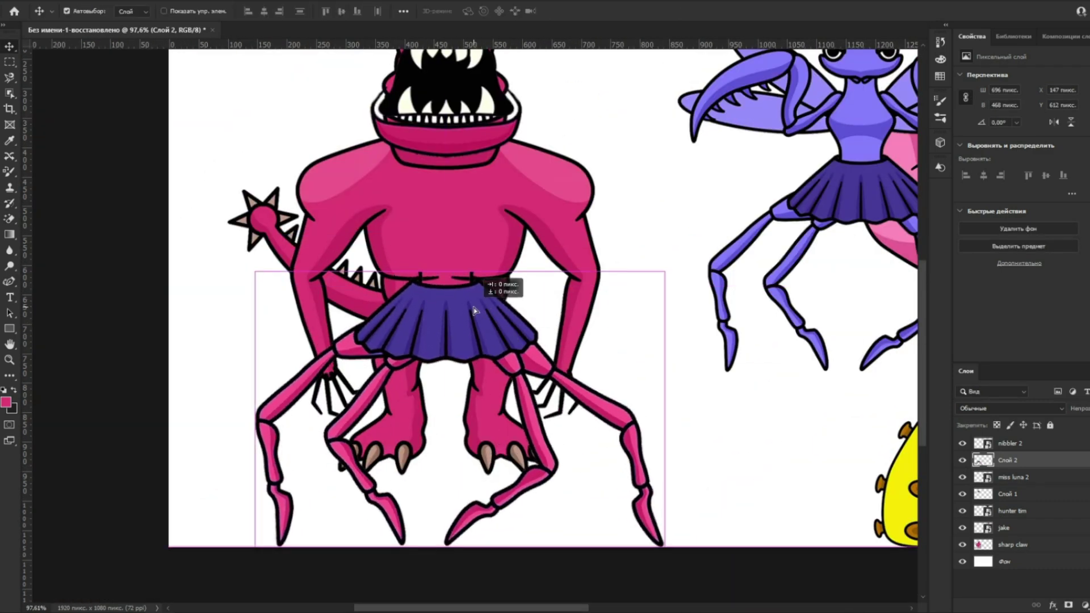
Erase the stray waist outline remaining above the skirt with the Eraser.
scroll(432, 264, up, 7)
key(e)
right_click(10, 219)
click(68, 218)
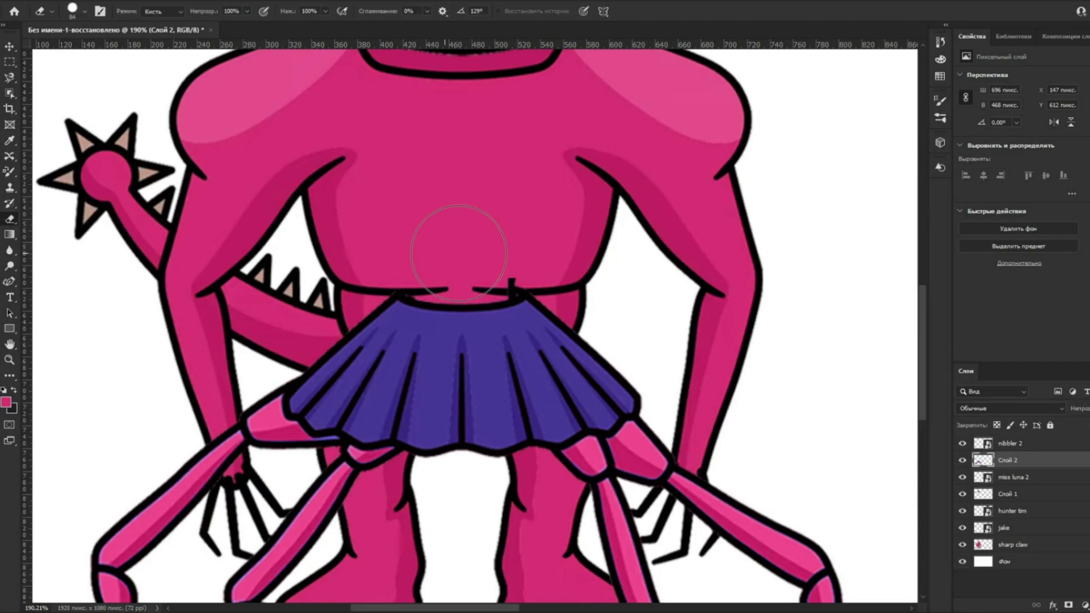
drag(427, 252, 476, 254)
key(v)
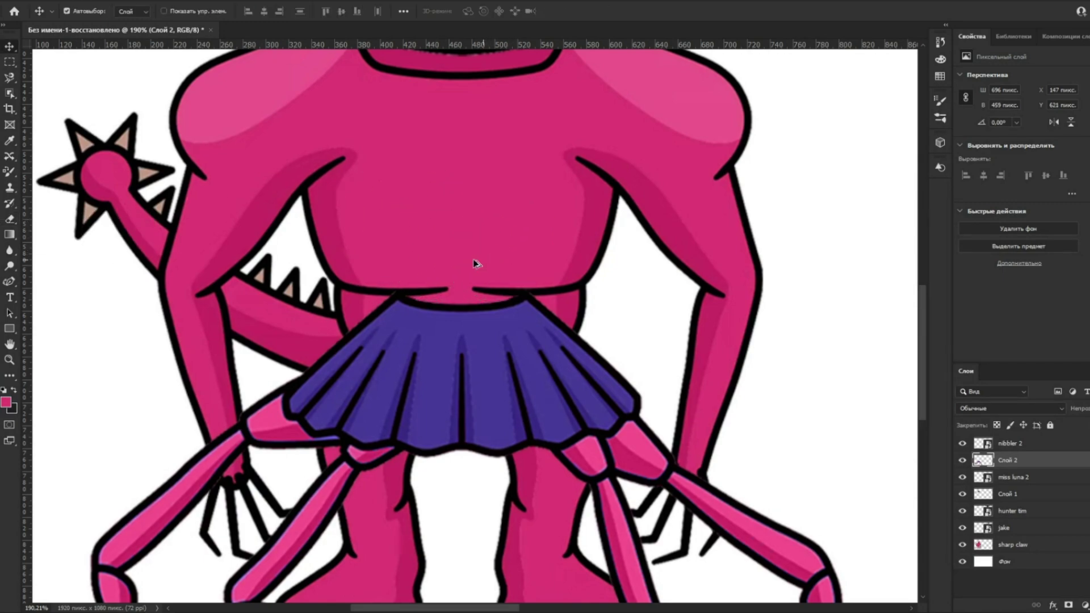
Raise the skirt and legs closer to the torso, and shift the whole assembled character slightly upward.
scroll(440, 255, down, 9)
scroll(448, 336, up, 5)
mouse_move(452, 302)
mouse_down()
mouse_move(449, 249)
mouse_move(475, 259)
mouse_up()
scroll(389, 344, down, 3)
scroll(384, 321, down, 2)
drag(126, 187, 425, 536)
drag(325, 354, 326, 322)
Erase sharp claw's original legs and clawed feet below the skirt on the sharp claw layer.
click(456, 377)
scroll(255, 389, up, 4)
mouse_move(208, 391)
mouse_down()
mouse_move(215, 402)
mouse_move(419, 322)
mouse_up()
click(437, 374)
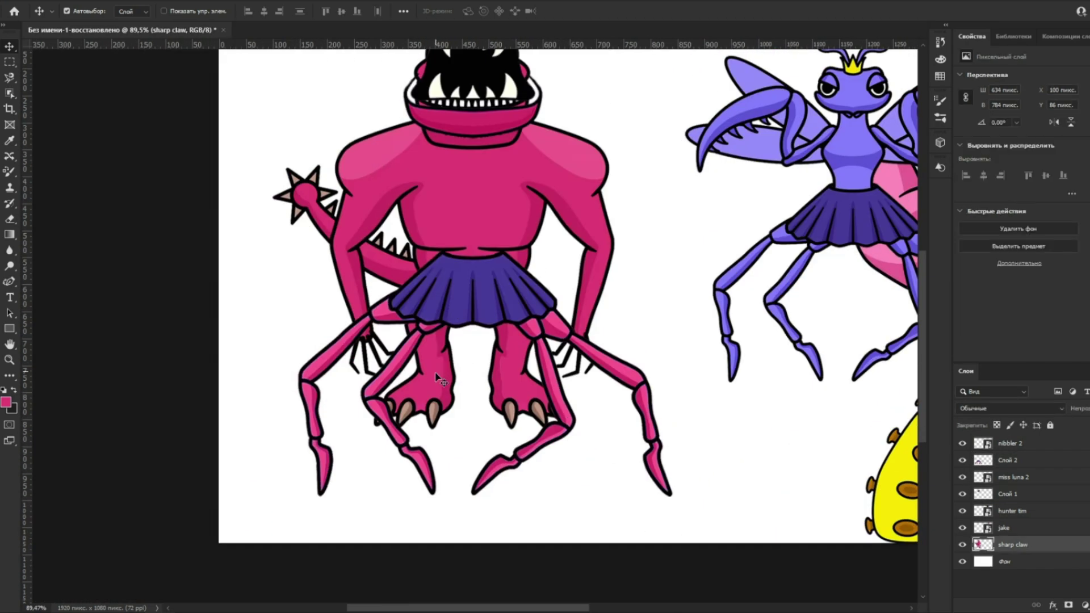
key(e)
drag(442, 393, 408, 386)
mouse_move(430, 336)
mouse_down()
mouse_move(500, 354)
mouse_move(567, 409)
mouse_up()
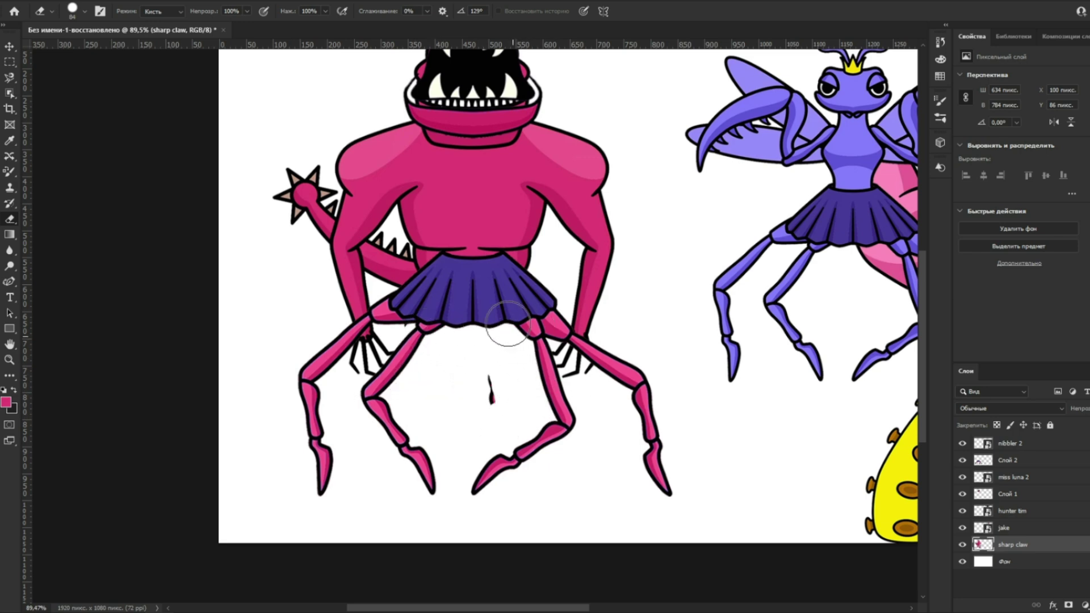
Recolor the leftover purple fringe on the upper leg beside the skirt to crimson.
scroll(440, 327, up, 4)
key(v)
click(406, 321)
key(b)
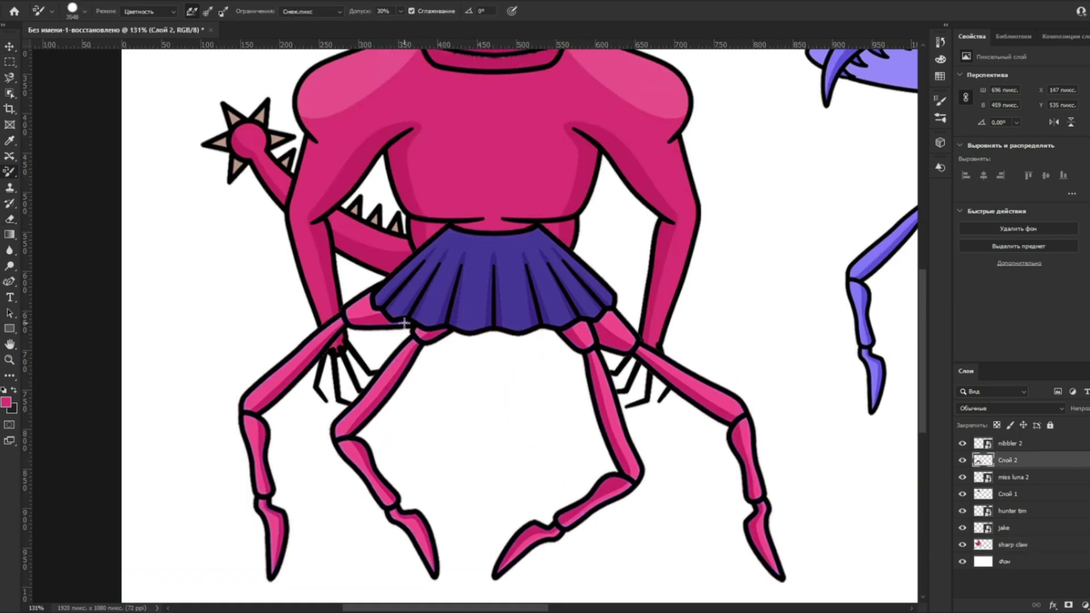
scroll(404, 316, up, 10)
scroll(526, 330, down, 5)
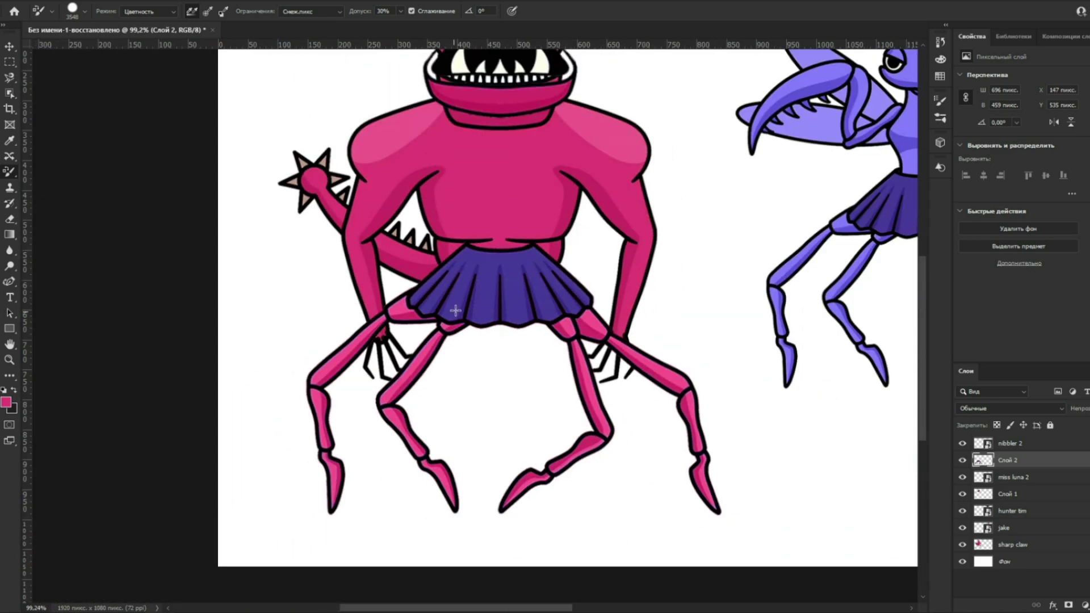
Erase the hip and the base of the tail on the tail side of the skirt on the sharp claw layer.
key(v)
scroll(479, 278, up, 4)
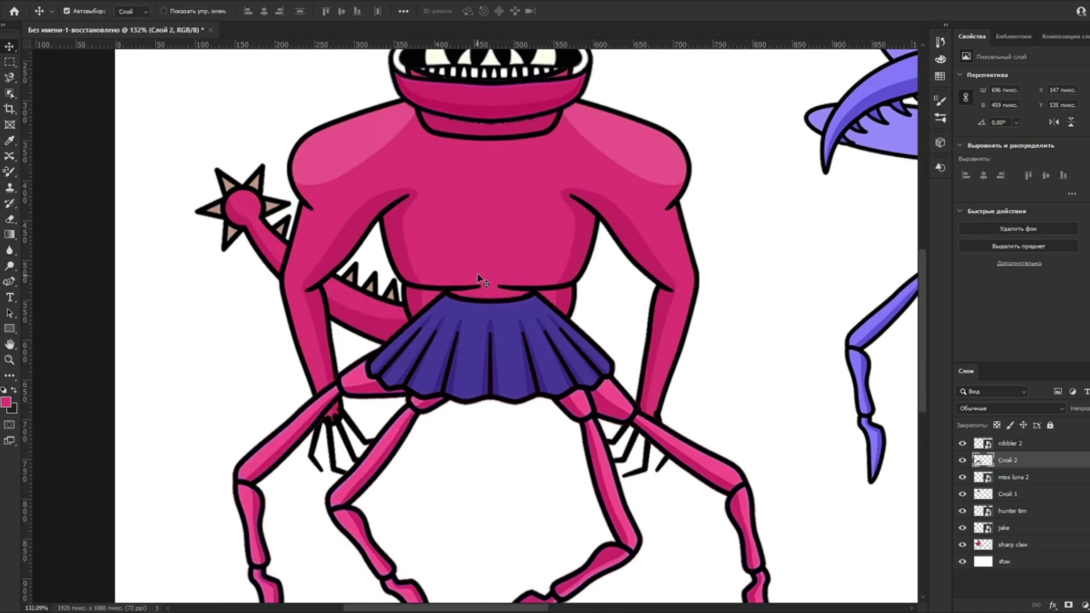
click(478, 275)
key(e)
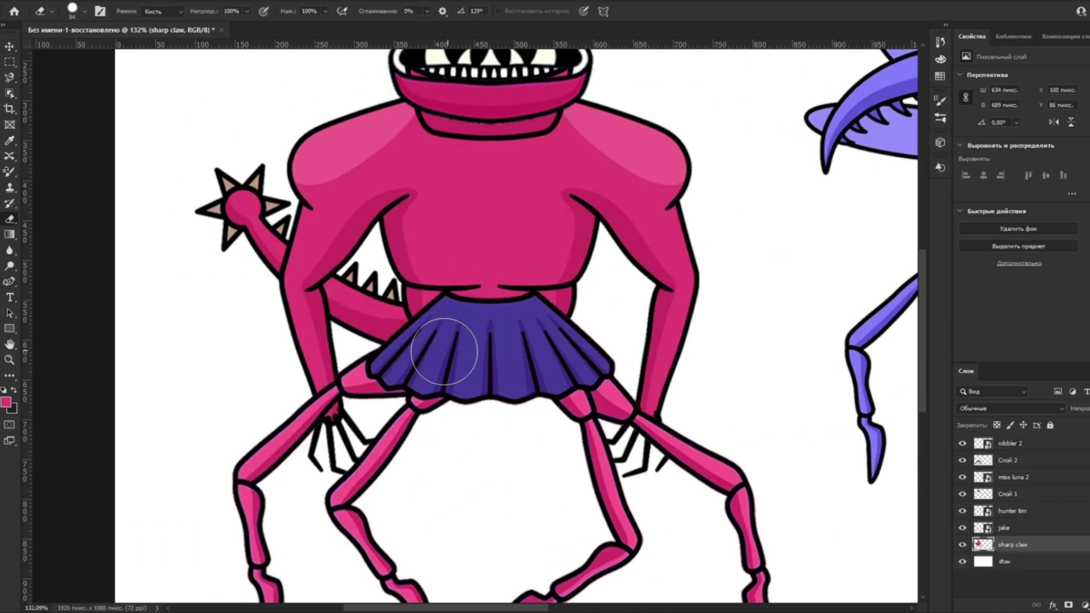
click(419, 332)
scroll(419, 332, up, 7)
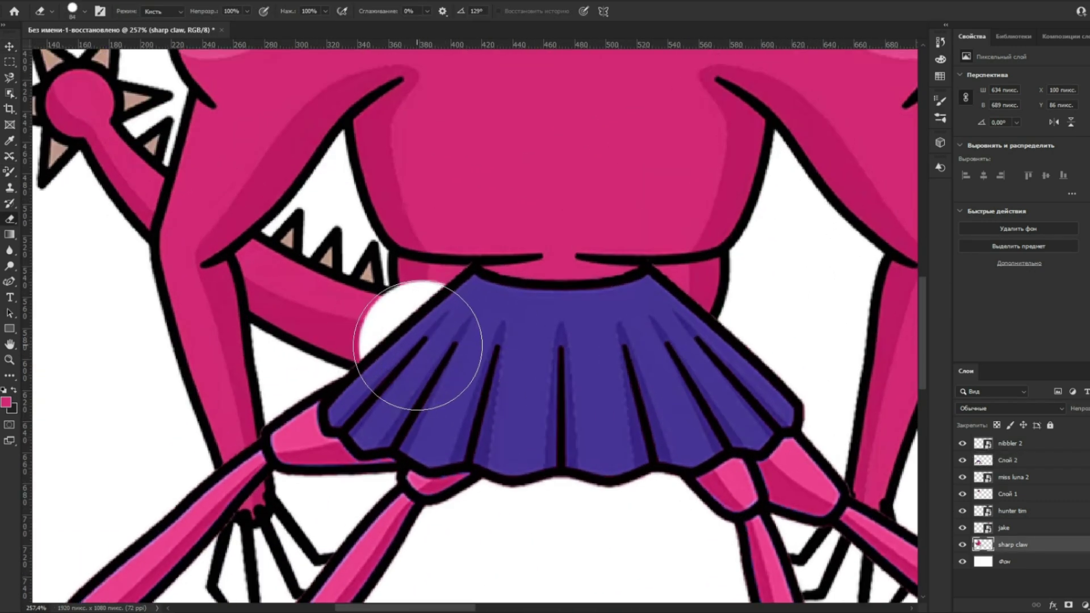
mouse_move(448, 353)
mouse_down()
mouse_move(371, 325)
mouse_move(367, 308)
mouse_move(316, 273)
mouse_move(414, 325)
mouse_move(483, 336)
mouse_move(411, 326)
mouse_move(509, 340)
mouse_up()
scroll(368, 315, up, 2)
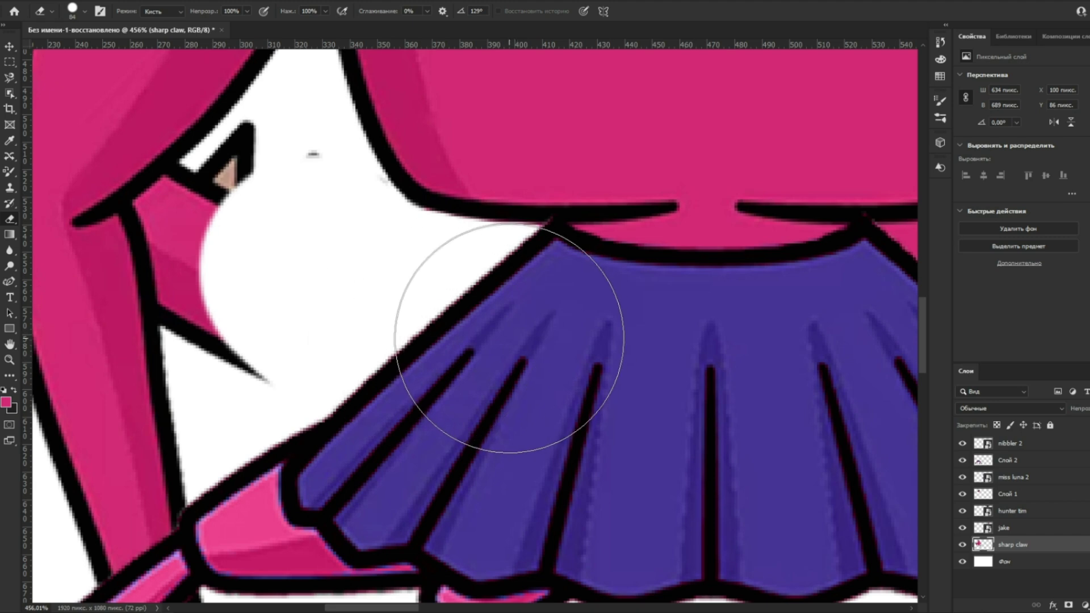
Erase the hip remnant on the side of the skirt opposite the tail.
scroll(377, 328, down, 5)
scroll(579, 360, up, 5)
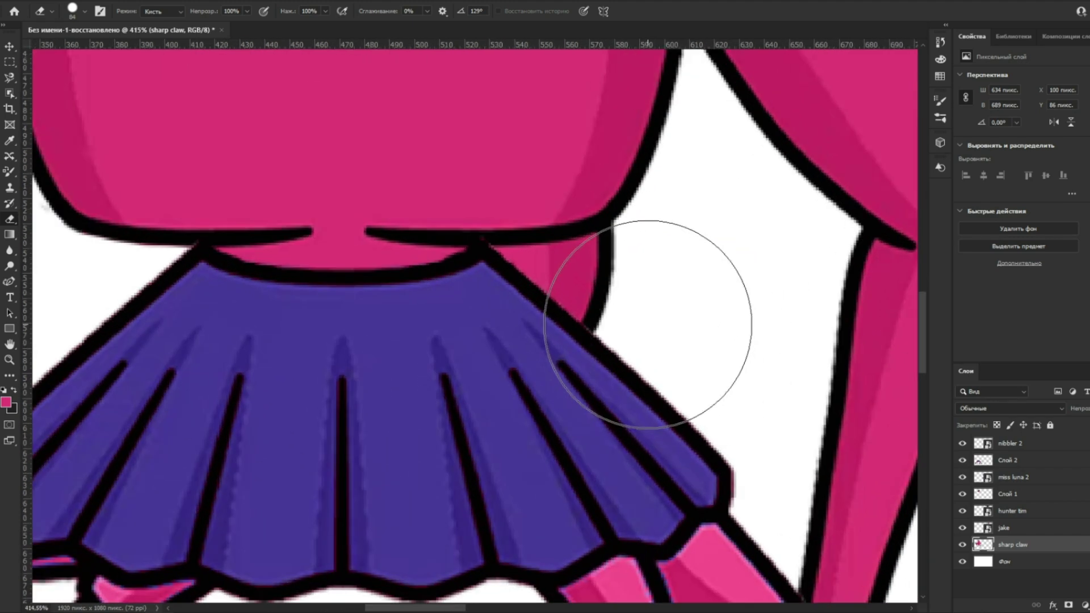
drag(652, 316, 499, 360)
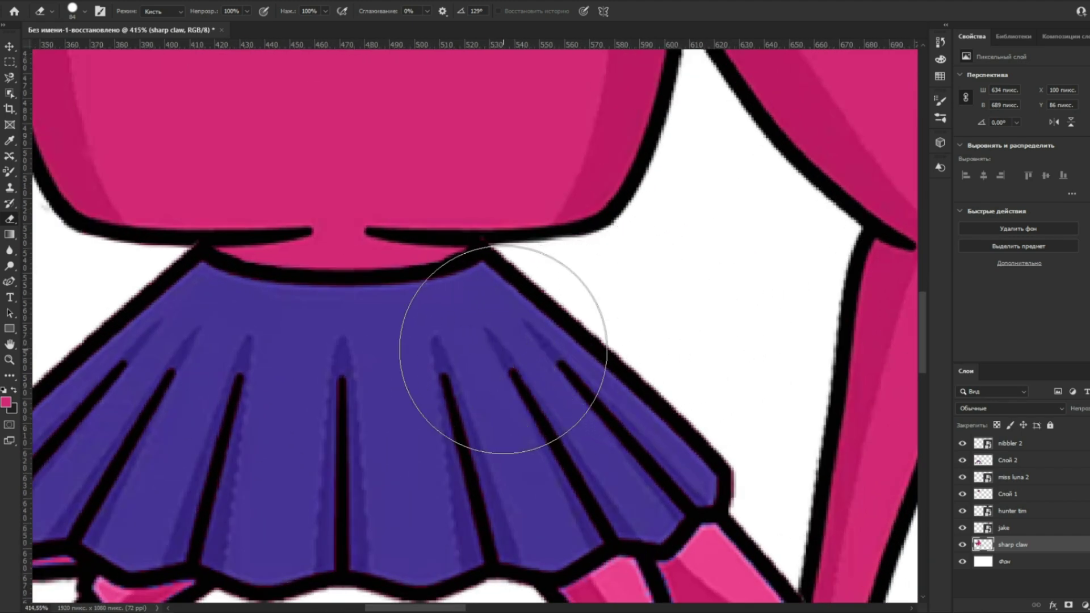
Erase the rest of sharp claw's tail and both forearms with their hands.
scroll(605, 350, down, 1)
scroll(605, 350, down, 5)
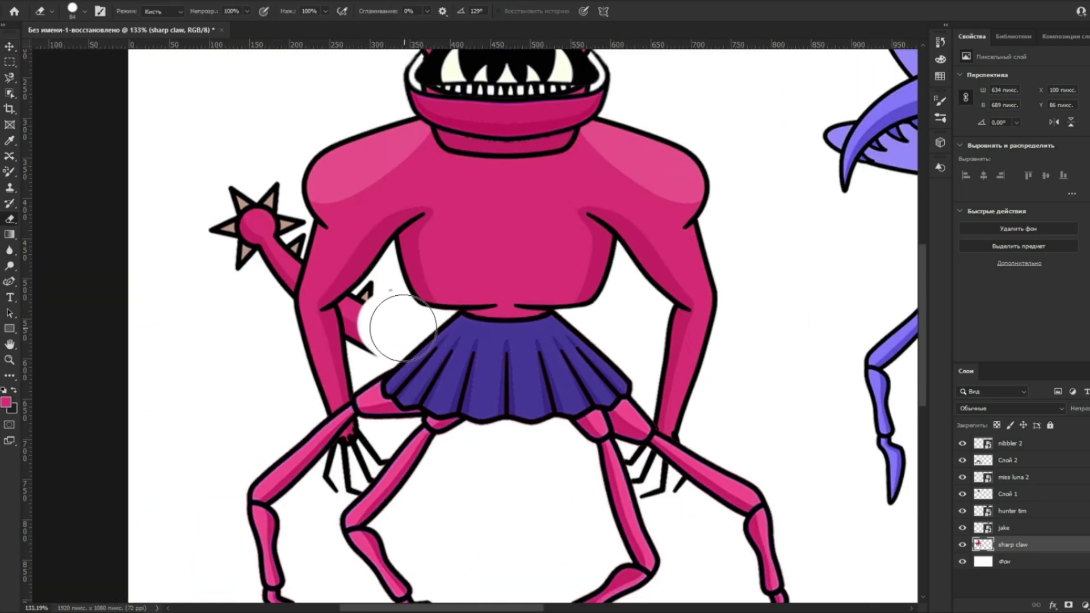
drag(376, 321, 253, 189)
drag(347, 373, 343, 475)
mouse_move(632, 463)
mouse_down()
mouse_move(659, 498)
mouse_move(714, 327)
mouse_up()
scroll(522, 366, up, 1)
key(ctrl+t)
right_click(512, 244)
click(568, 323)
scroll(511, 278, up, 4)
drag(191, 443, 233, 440)
key(ctrl+z)
key(Escape)
Move miss luna 2 and hunter tim toward the upper edge of the canvas and bring jake to the middle beside sharp claw.
scroll(477, 290, down, 8)
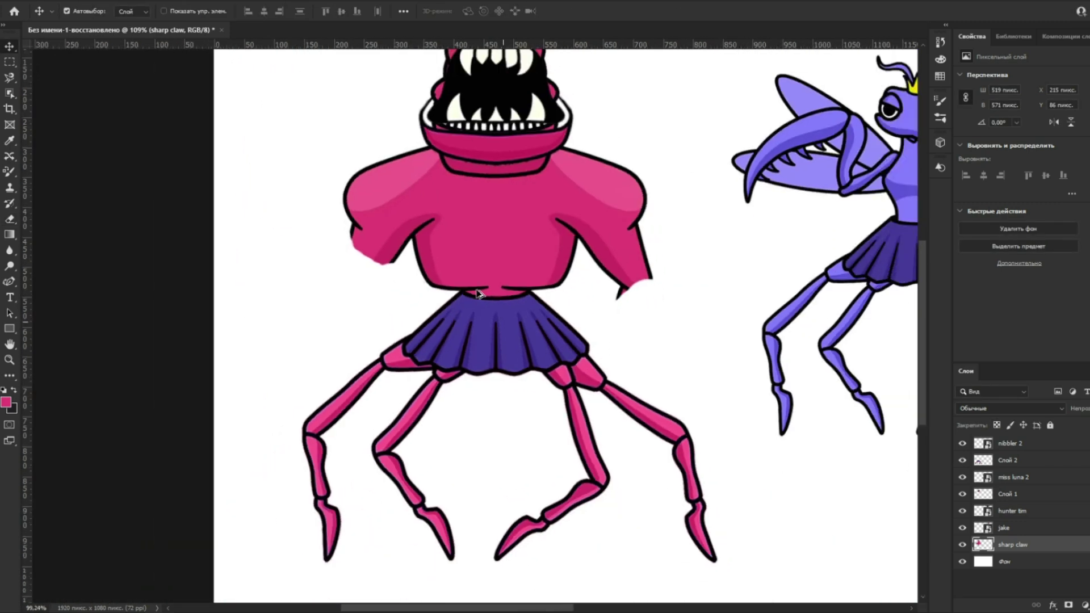
scroll(331, 364, down, 4)
scroll(353, 316, up, 3)
scroll(418, 341, down, 3)
scroll(438, 292, up, 2)
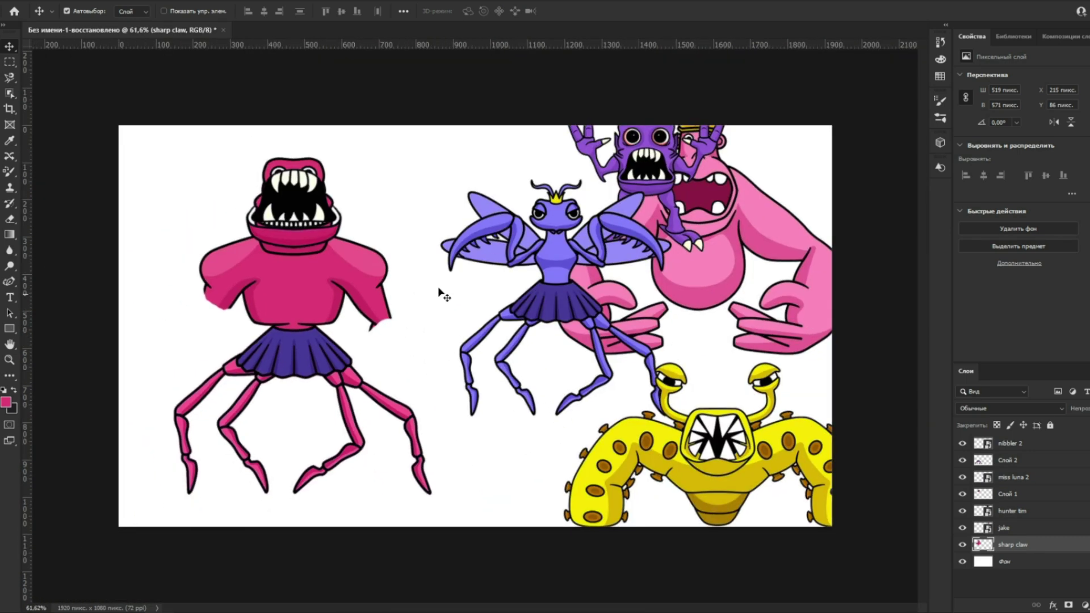
drag(566, 276, 480, 112)
drag(647, 185, 539, 134)
drag(725, 191, 579, 306)
scroll(543, 366, up, 2)
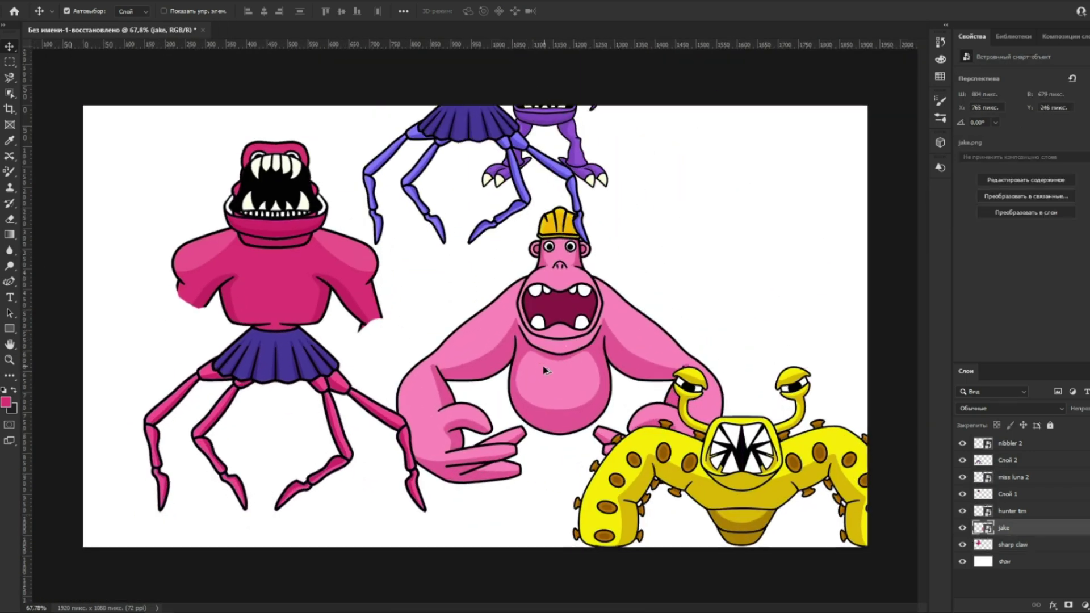
Outline jake's arm and hand nearest sharp claw with a freehand selection and copy them to a new layer.
key(j)
scroll(539, 397, up, 3)
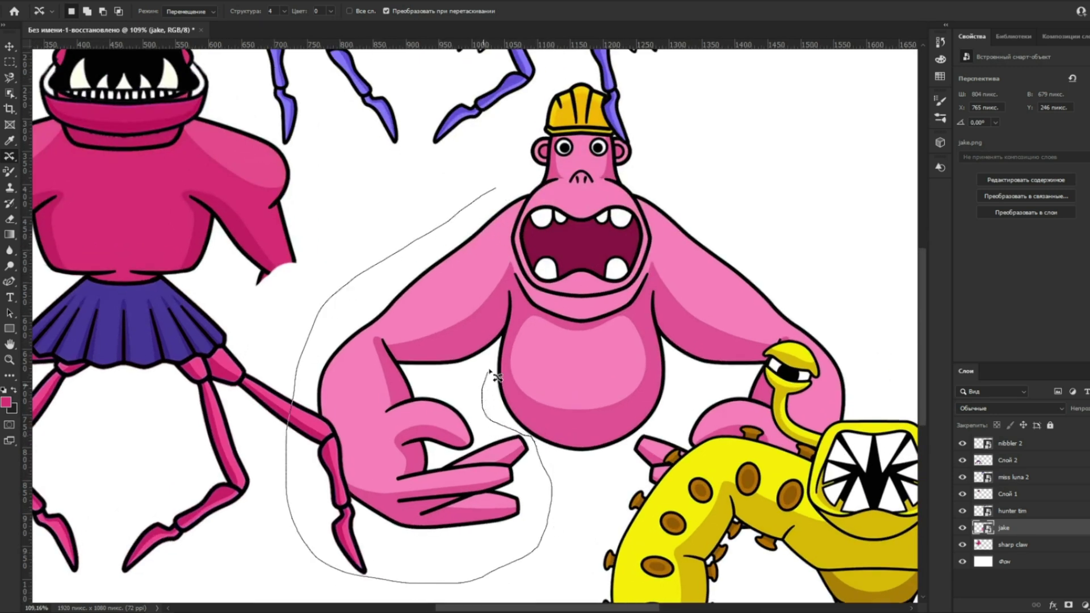
drag(528, 190, 499, 187)
key(ctrl+j)
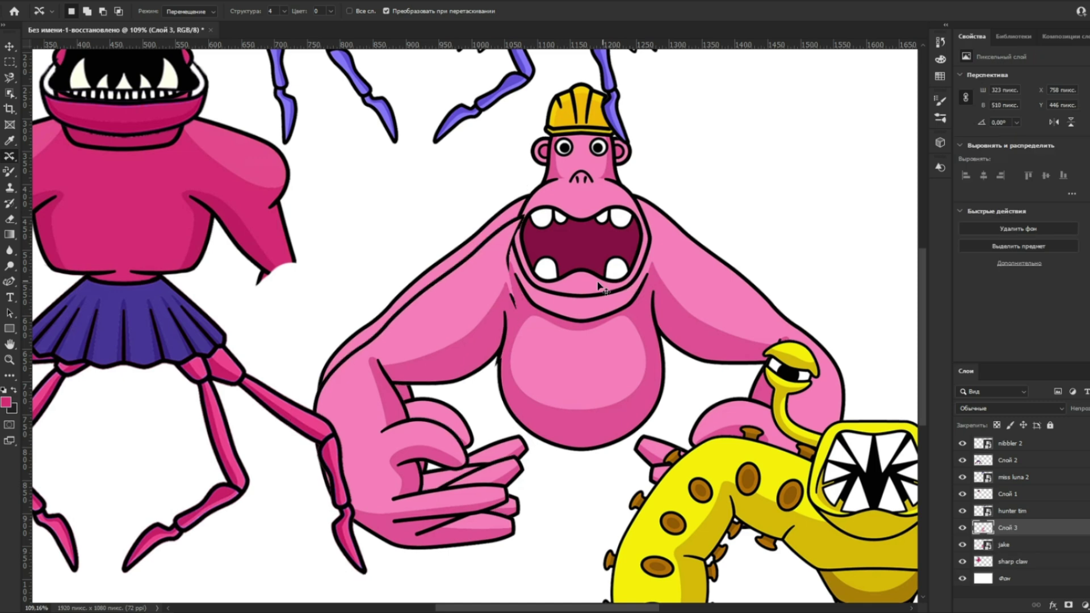
Undo the copy of jake's arm together with the moves made after it.
key(v)
drag(558, 265, 441, 285)
drag(543, 342, 625, 343)
scroll(625, 343, down, 2)
key(ctrl+z)
key(ctrl+z)
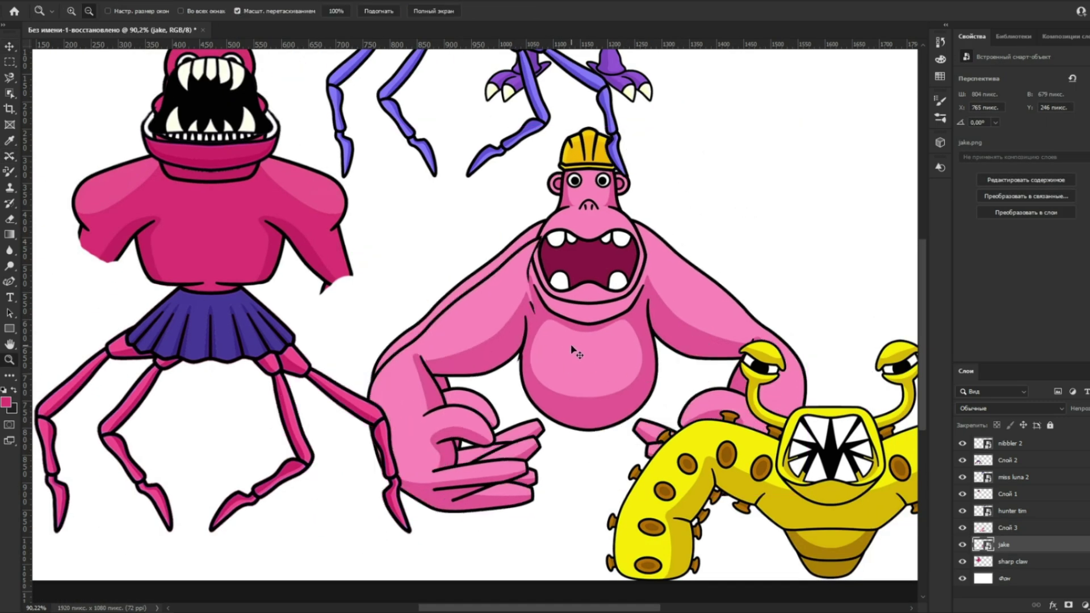
key(ctrl+z)
Outline jake's arm with part of the shoulder again, copy it to a new layer, and move jake away from it.
key(z)
scroll(522, 303, up, 1)
key(j)
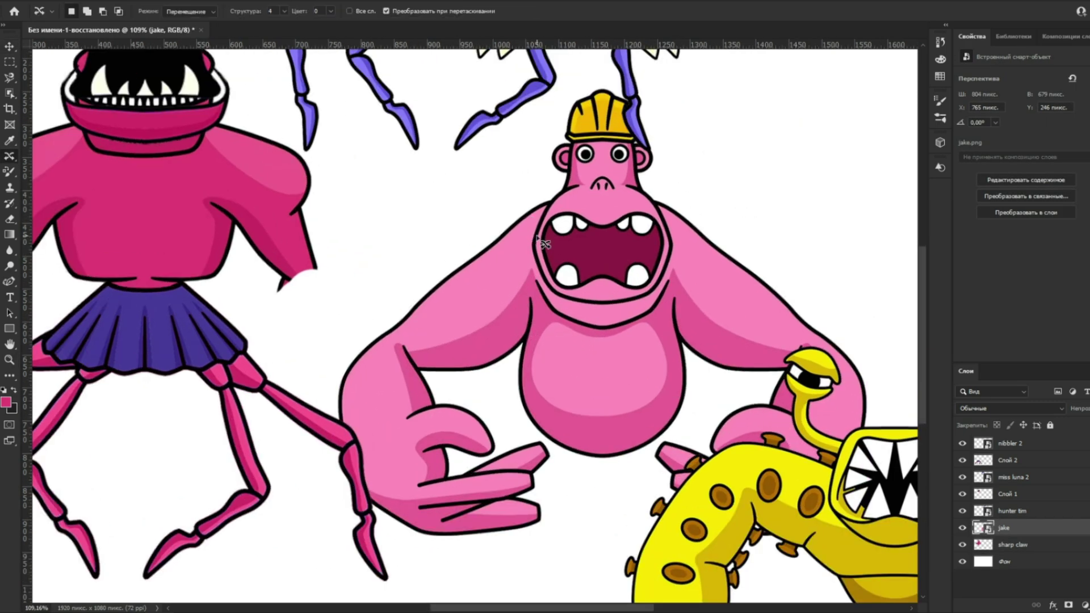
drag(544, 195, 564, 284)
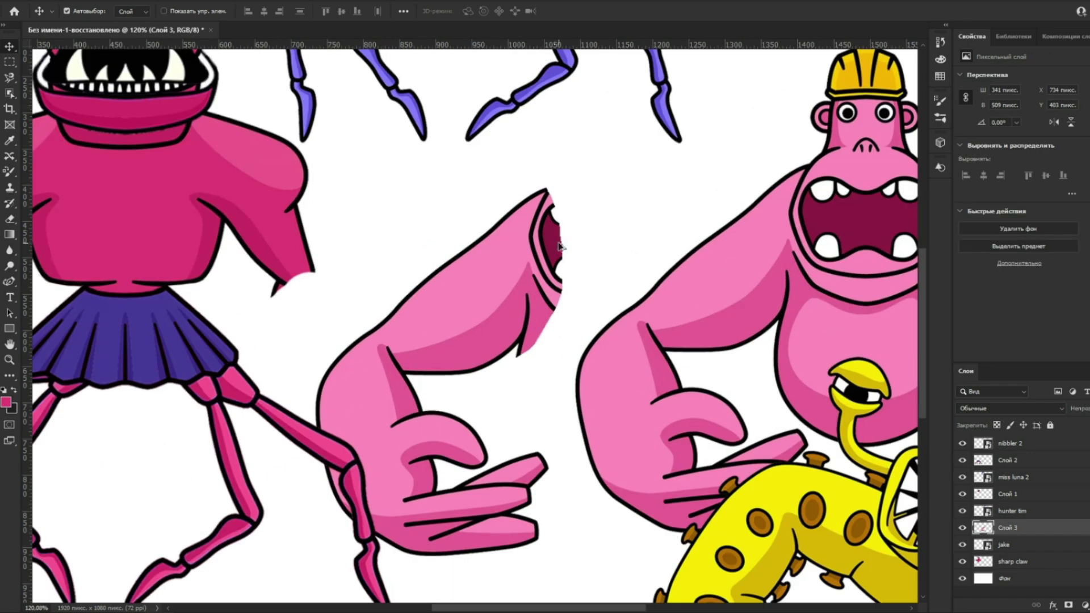
Erase jake's mouth and body remnants from the shoulder end of the copied arm.
scroll(575, 227, up, 2)
scroll(575, 227, up, 3)
mouse_move(579, 199)
mouse_down()
mouse_move(568, 256)
mouse_move(636, 308)
mouse_up()
right_click(11, 220)
click(87, 243)
click(498, 249)
key(v)
scroll(564, 230, down, 9)
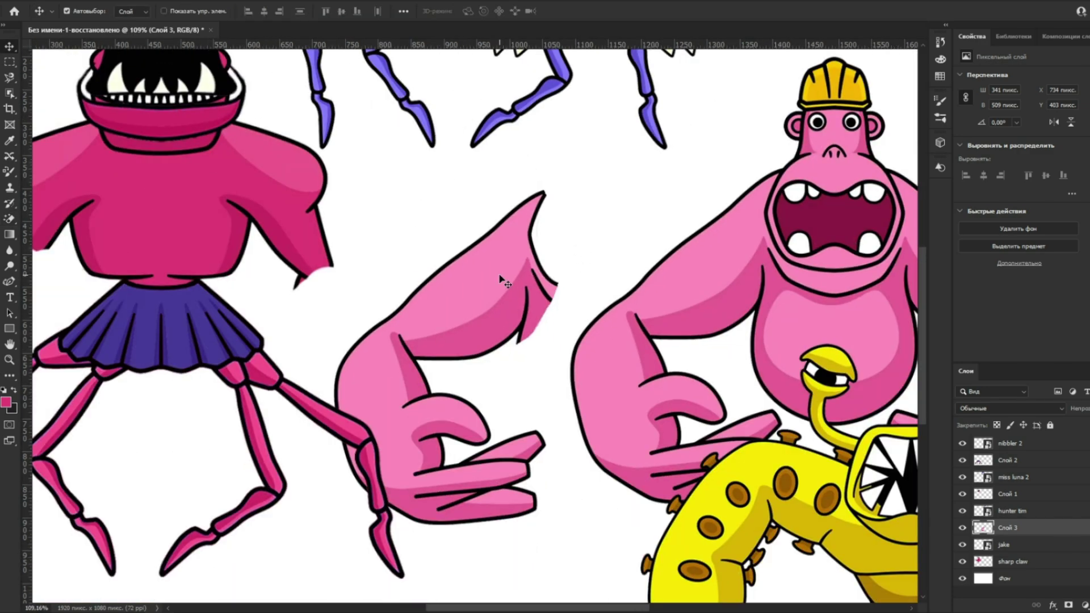
Recolor the copied arm with sharp claw's pink using the Color Replacement tool and move the arm upward.
key(b)
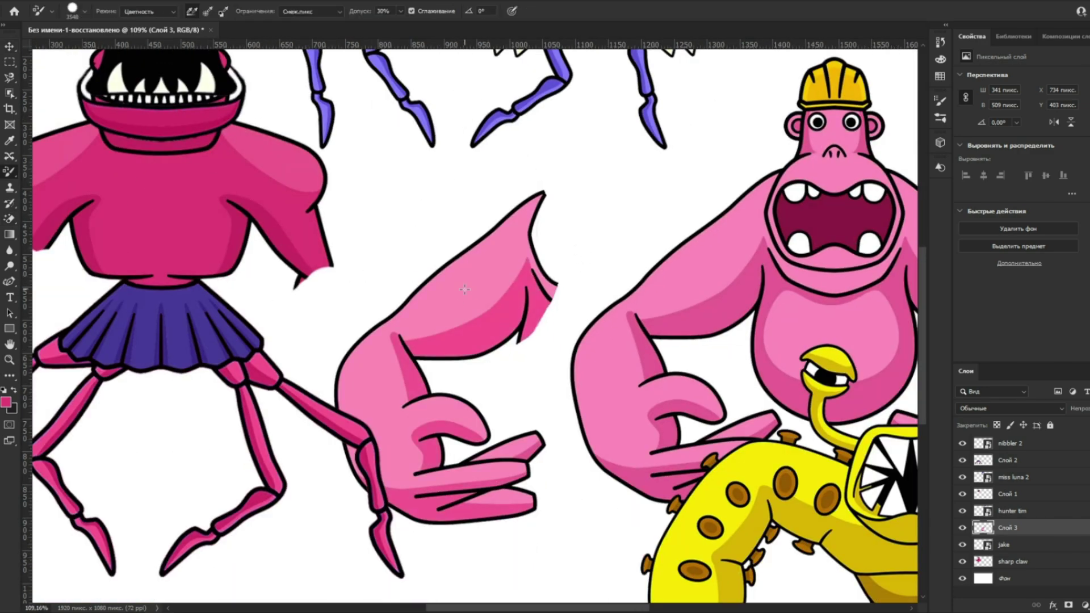
scroll(502, 315, down, 6)
key(v)
mouse_move(500, 315)
mouse_down()
mouse_move(206, 296)
mouse_move(483, 284)
mouse_move(496, 295)
mouse_up()
scroll(464, 313, down, 2)
scroll(276, 339, up, 3)
scroll(497, 295, up, 2)
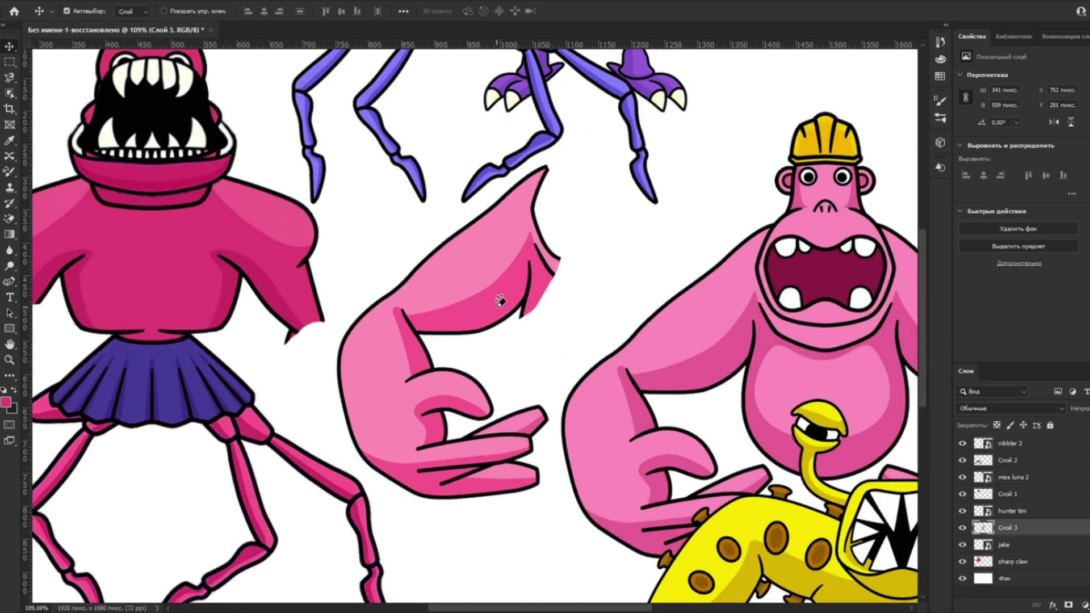
key(e)
click(496, 299)
click(430, 465)
scroll(531, 435, up, 2)
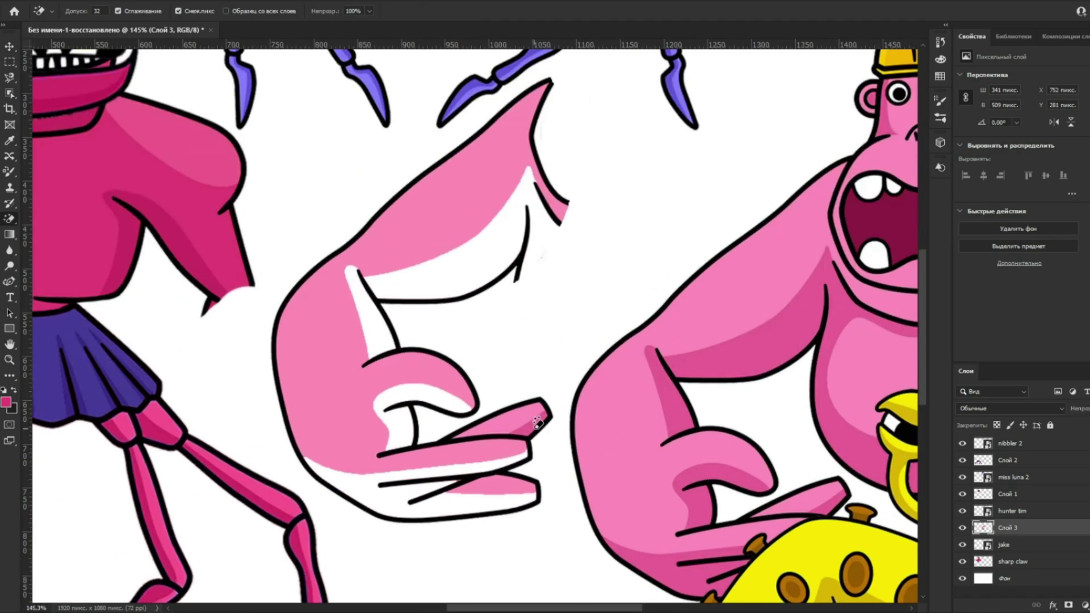
click(534, 423)
scroll(502, 358, down, 3)
key(v)
alt+drag(487, 369, 444, 395)
key(ctrl+t)
drag(501, 211, 399, 361)
drag(375, 409, 300, 436)
key(Return)
key(ctrl+z)
key(ctrl+z)
key(ctrl+z)
key(ctrl+z)
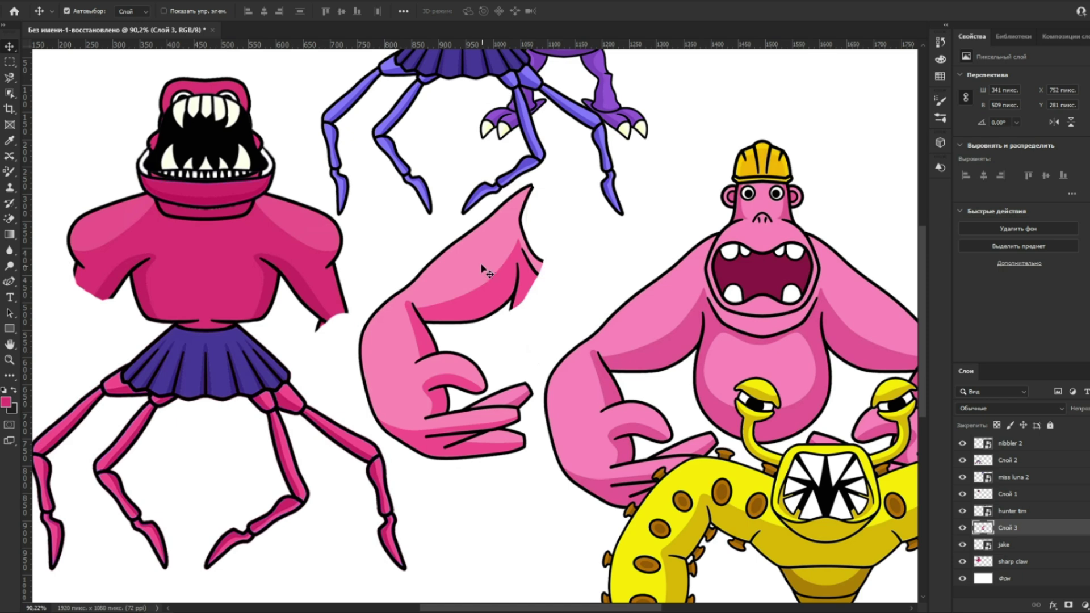
Remove the light pink fill from the copied arm and its fingers with the Magic Eraser, keeping the darker shading.
key(e)
click(486, 251)
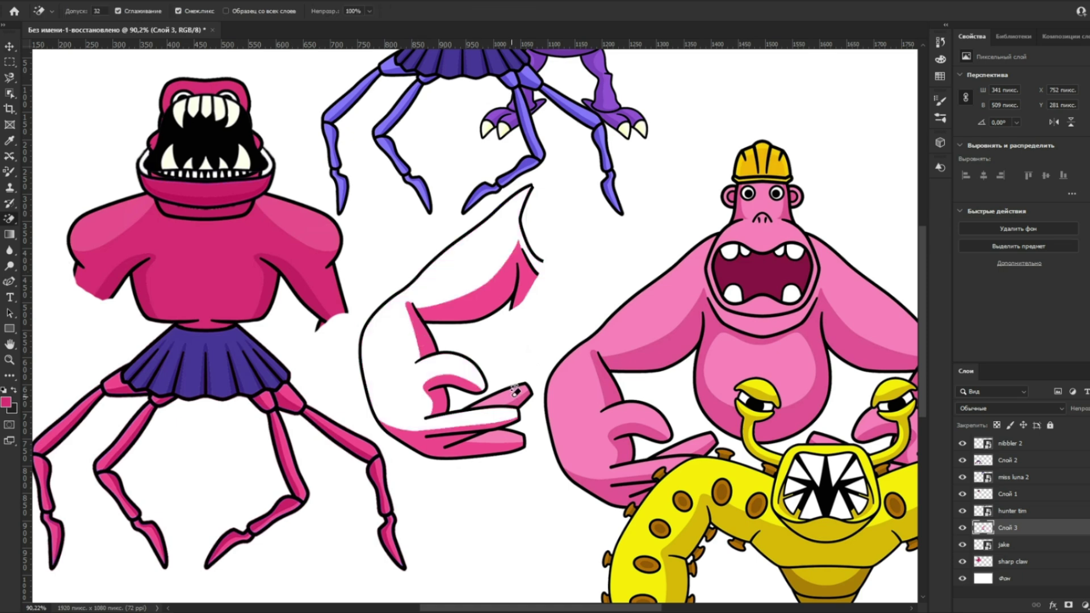
scroll(529, 370, down, 2)
Duplicate the hollowed arm, shrink the copy between sharp claw's legs, and place its layer below the original arm layer.
key(v)
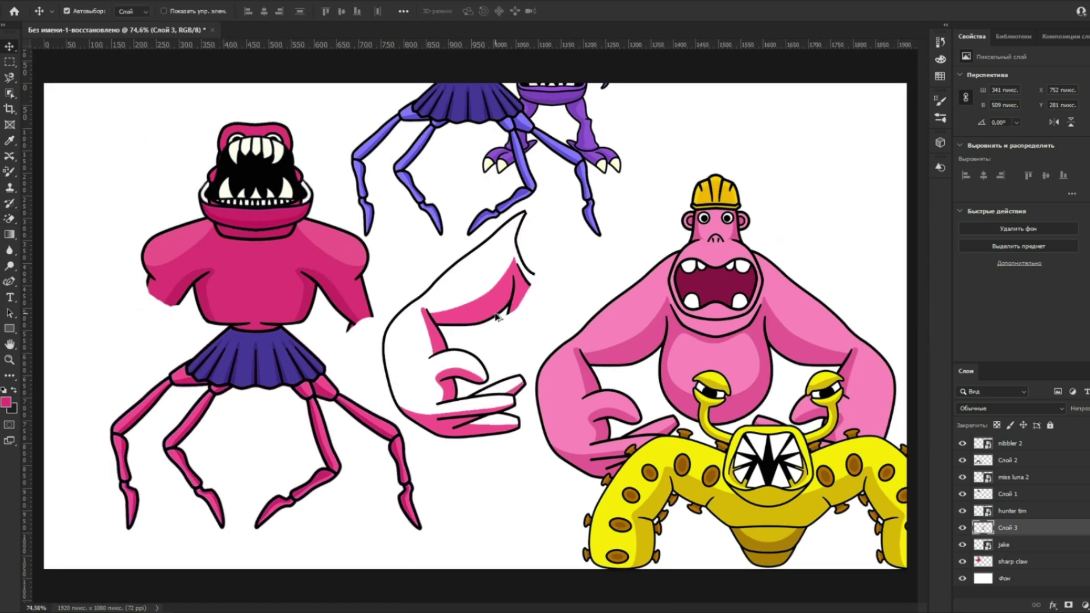
drag(495, 316, 365, 376)
key(ctrl+t)
drag(406, 270, 291, 445)
key(Return)
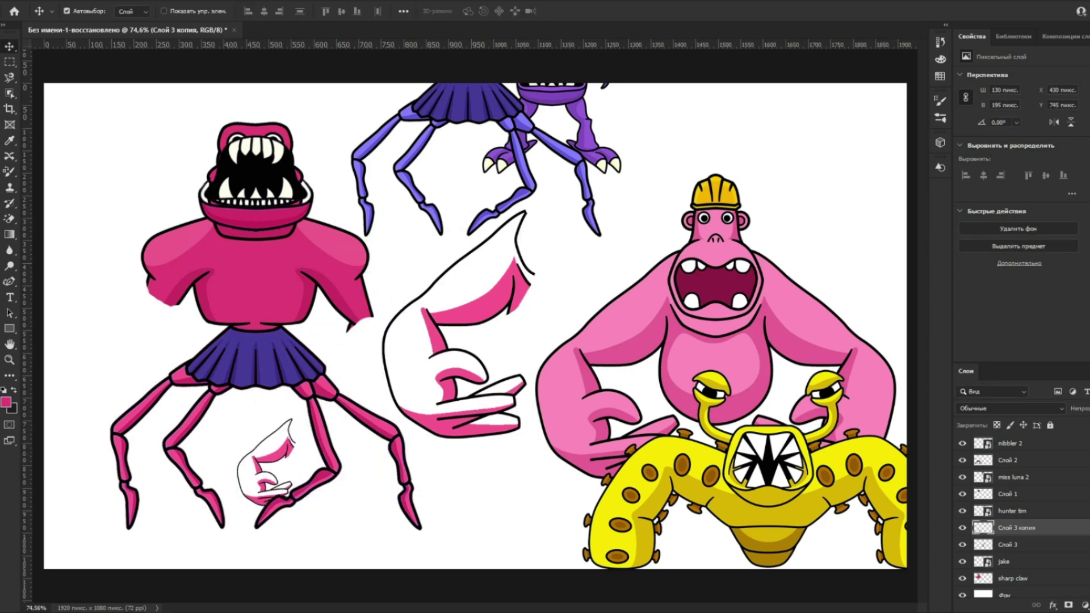
drag(1039, 549, 1040, 552)
key(b)
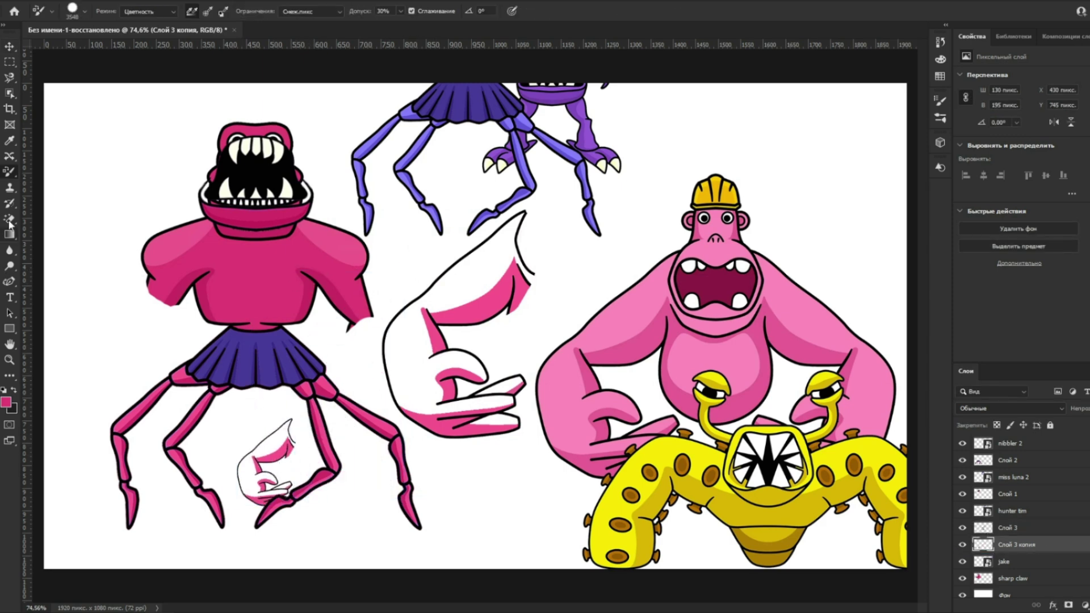
right_click(9, 172)
click(57, 171)
right_click(431, 362)
drag(500, 389, 549, 389)
mouse_move(419, 376)
mouse_down()
mouse_move(461, 404)
mouse_move(483, 398)
mouse_move(468, 398)
mouse_move(454, 318)
mouse_move(511, 284)
mouse_move(505, 263)
mouse_up()
right_click(490, 398)
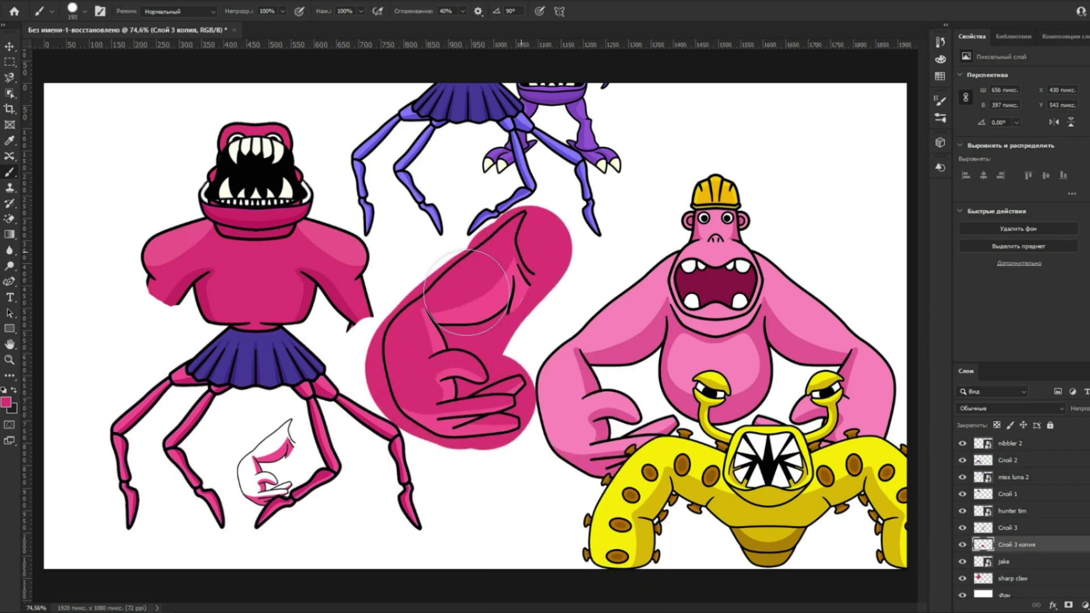
key(v)
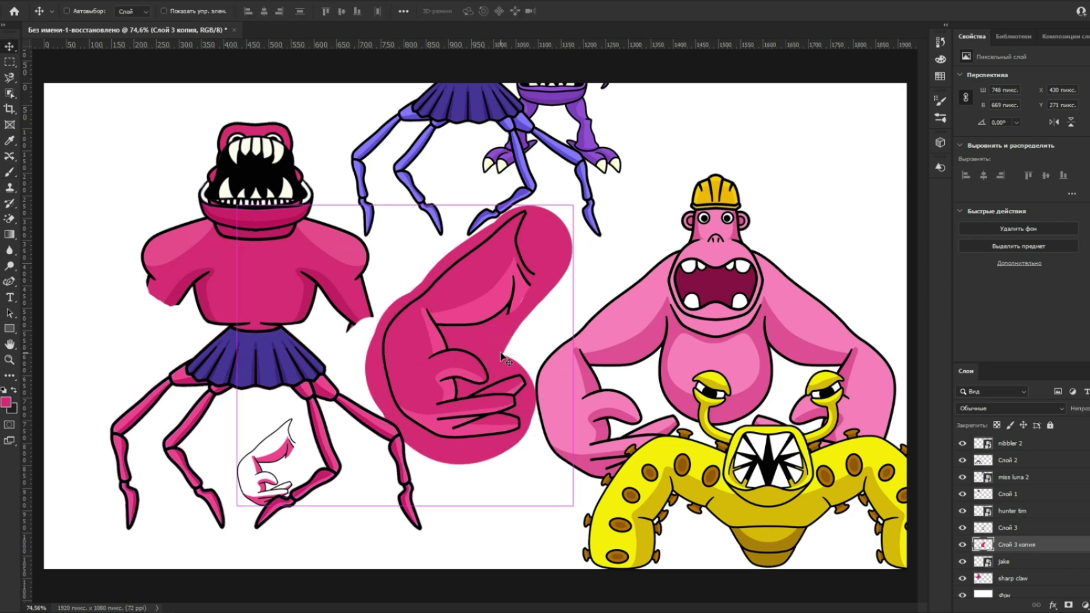
key(z)
key(ctrl+z)
key(ctrl+z)
key(ctrl+z)
Select the large arm's layer and set up a 4 px brush with black sampled from sharp claw's mouth.
key(v)
click(503, 299)
key(b)
right_click(521, 290)
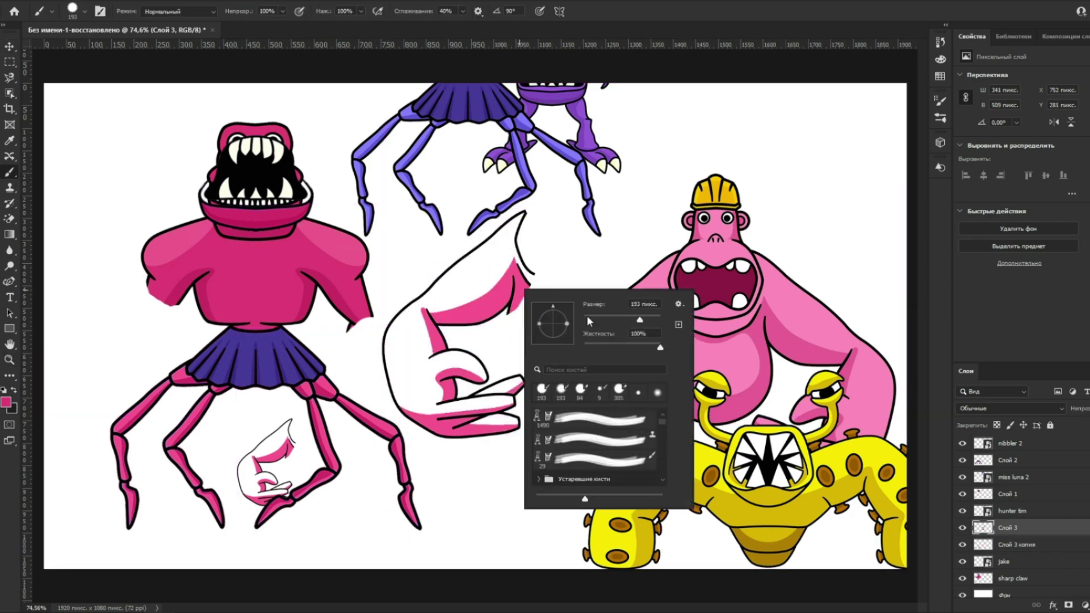
alt+click(246, 206)
scroll(570, 341, up, 13)
right_click(464, 288)
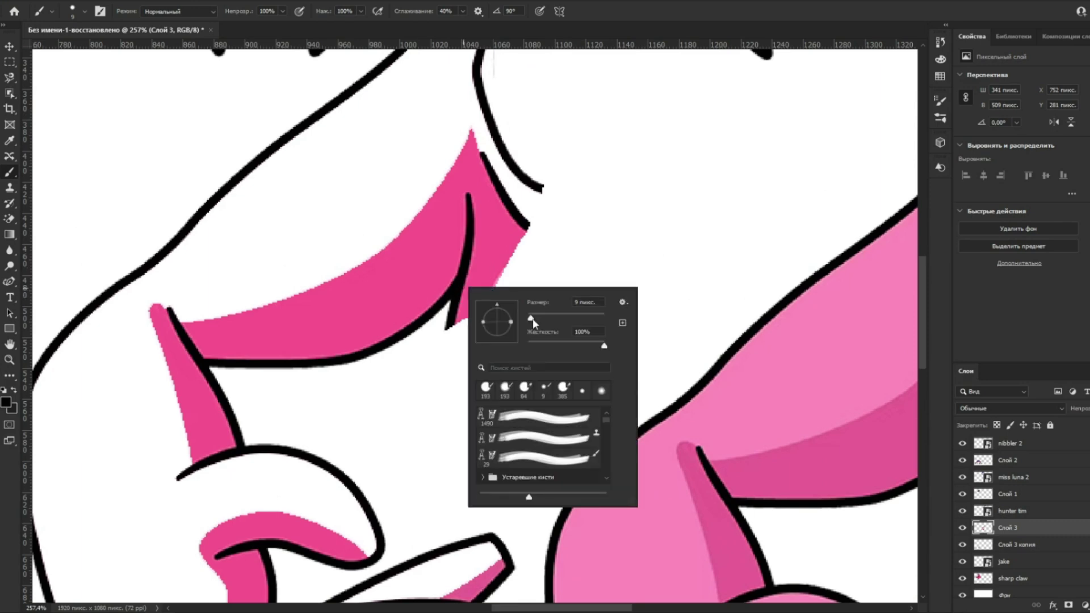
click(625, 248)
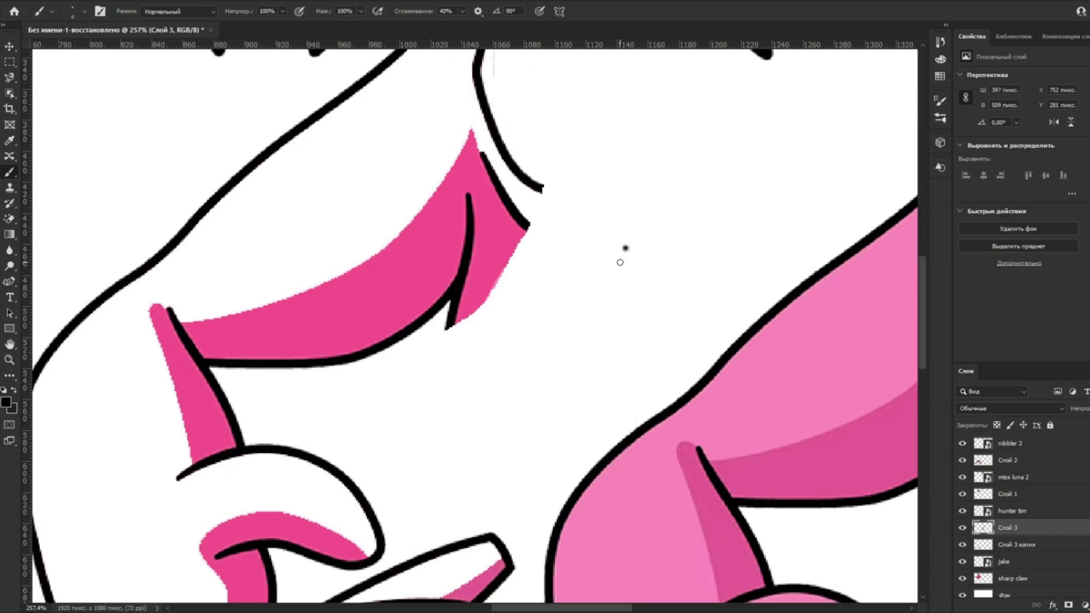
Erase the ragged pink edge and outline stub at the armpit end of the large arm.
key(e)
click(497, 352)
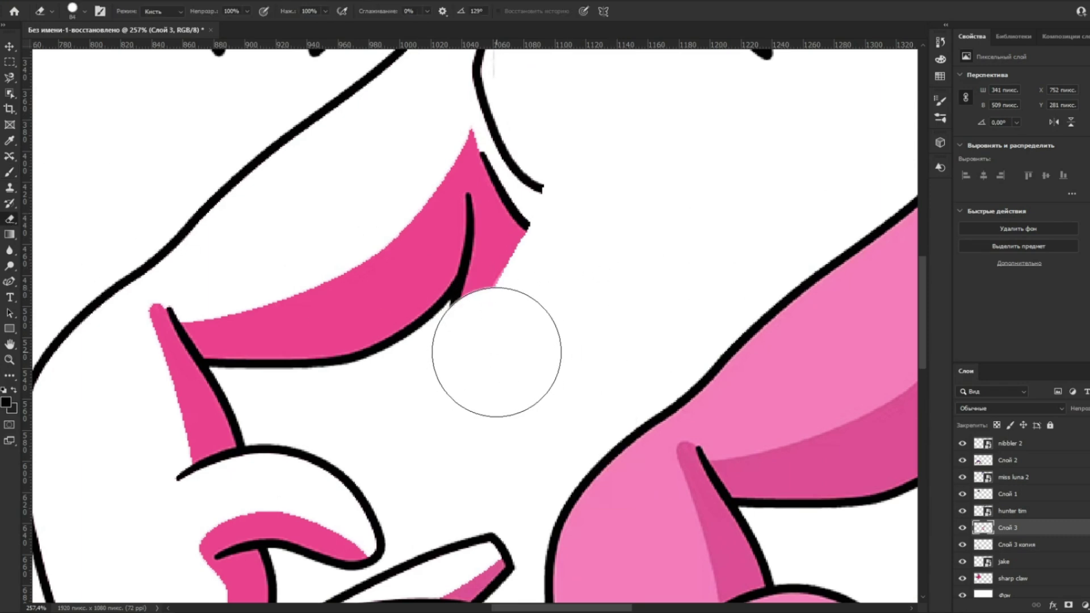
drag(506, 336, 537, 290)
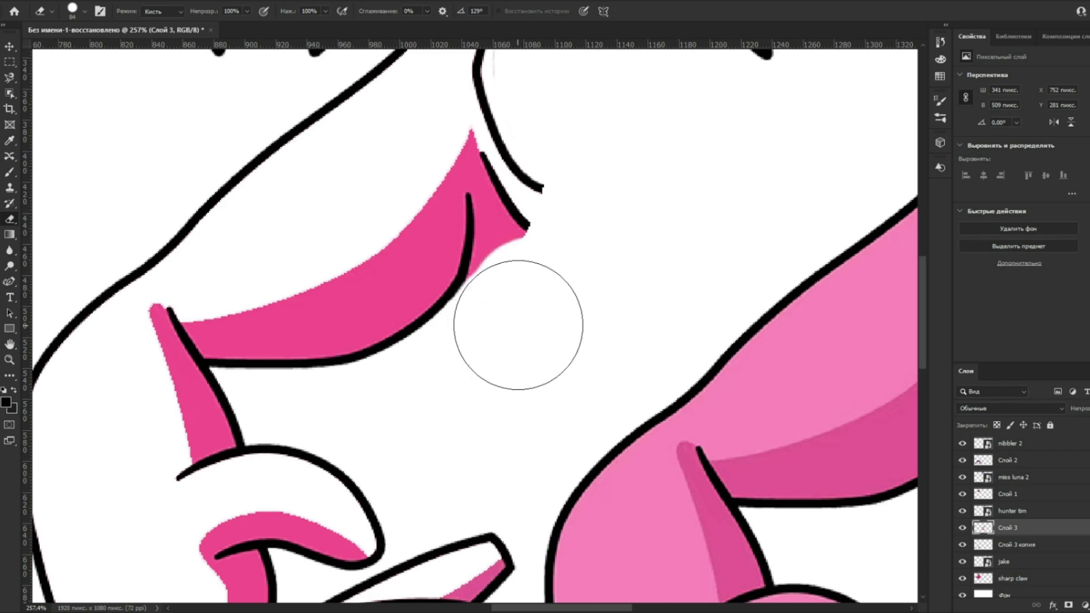
drag(518, 326, 552, 270)
drag(586, 342, 598, 411)
Move the large arm to sharp claw's cut shoulder and shift the whole figure with its parts toward the canvas middle.
scroll(598, 294, down, 6)
key(v)
mouse_move(533, 324)
mouse_down()
mouse_move(374, 312)
mouse_move(152, 341)
mouse_up()
scroll(325, 309, down, 2)
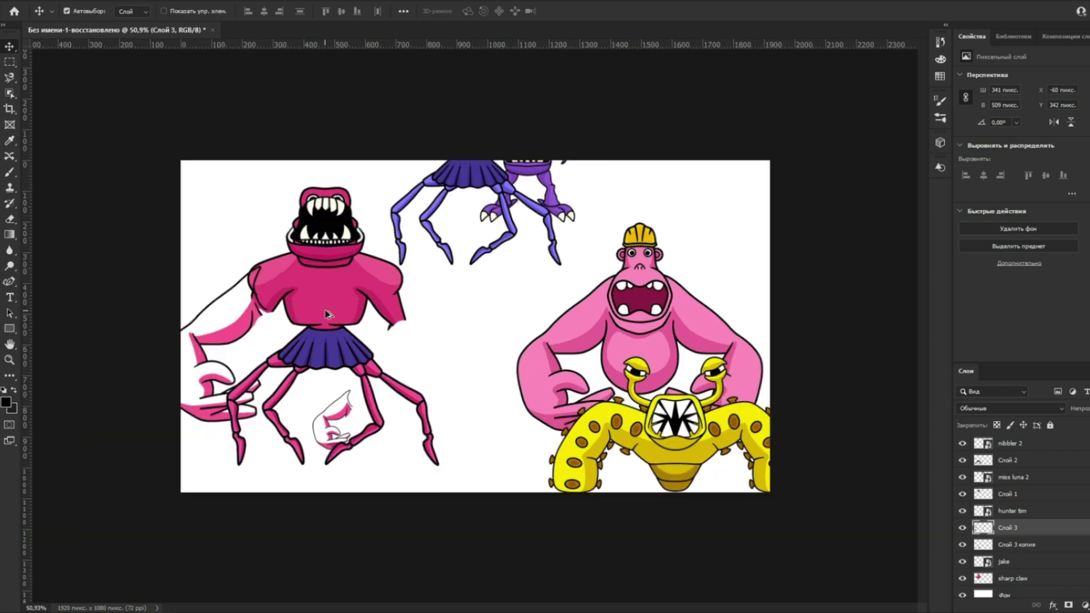
drag(437, 484, 437, 483)
drag(345, 303, 406, 302)
click(527, 319)
Fine-tune the arm's position so its upper end meets sharp claw's shoulder outline.
scroll(309, 338, up, 2)
drag(308, 339, 436, 247)
scroll(401, 303, up, 2)
scroll(442, 265, up, 5)
scroll(434, 243, down, 5)
scroll(400, 107, up, 7)
drag(409, 142, 406, 128)
key(ctrl+z)
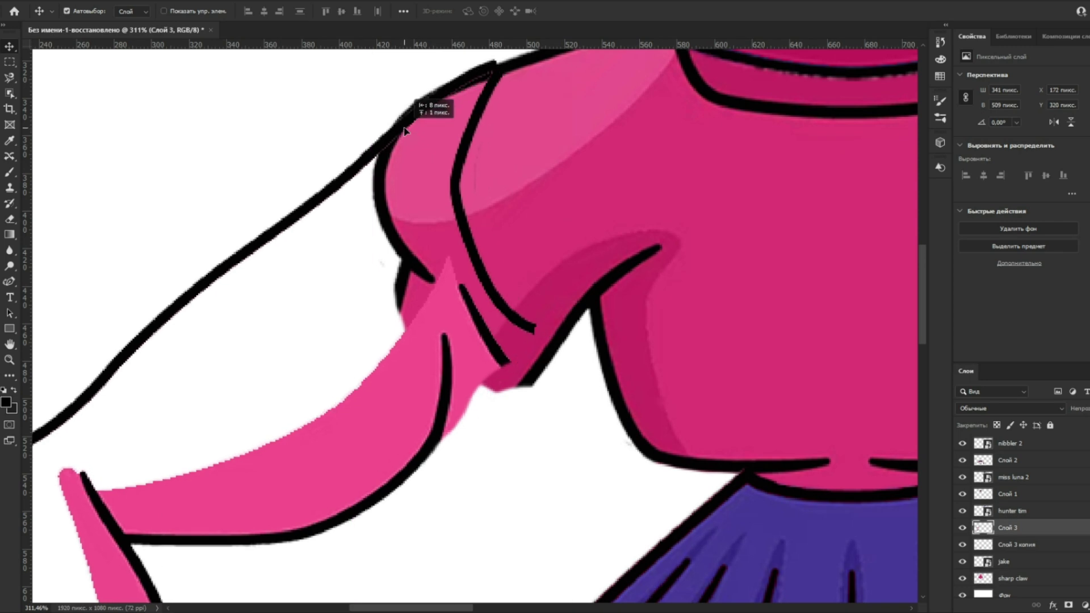
Draw a black outline joining the arm's underside to sharp claw's armpit.
scroll(500, 340, down, 10)
scroll(505, 379, up, 4)
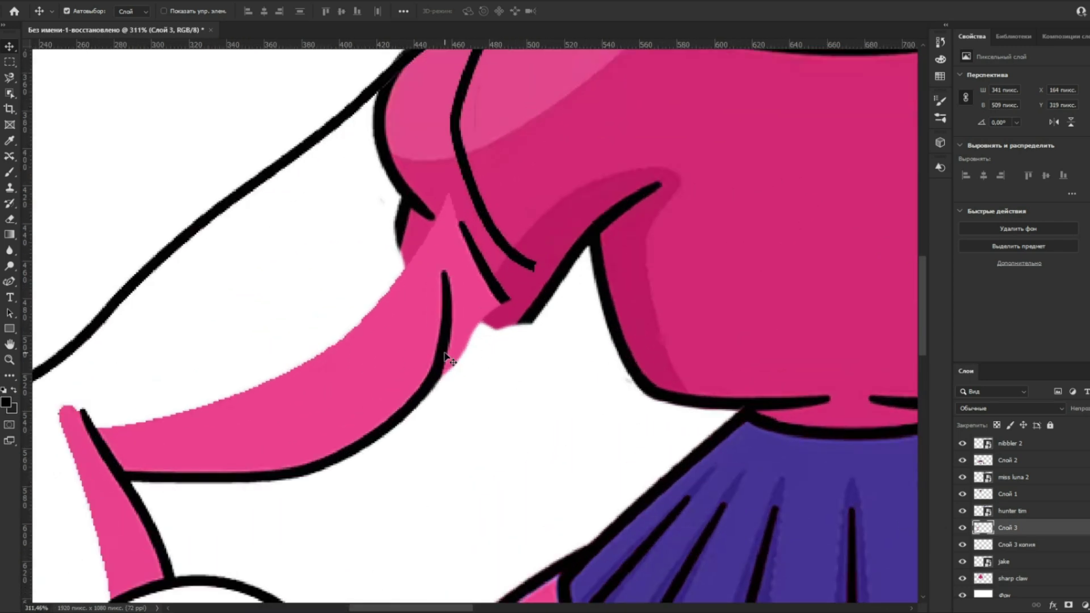
key(b)
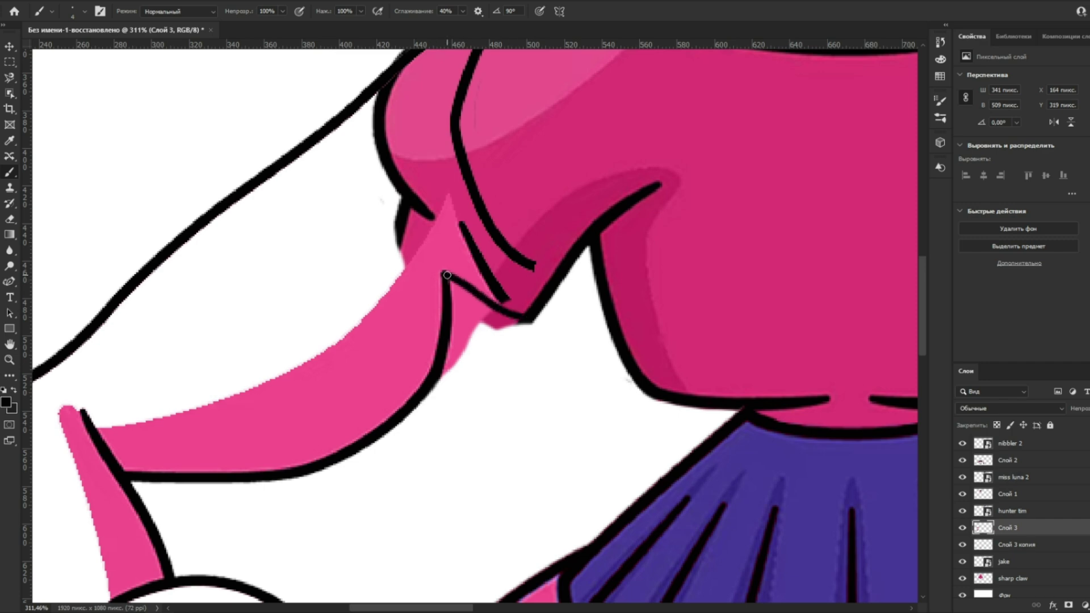
scroll(513, 291, down, 10)
Paint sharp claw's sampled pink beneath the large arm on the small copy's layer with a 117 px brush.
key(v)
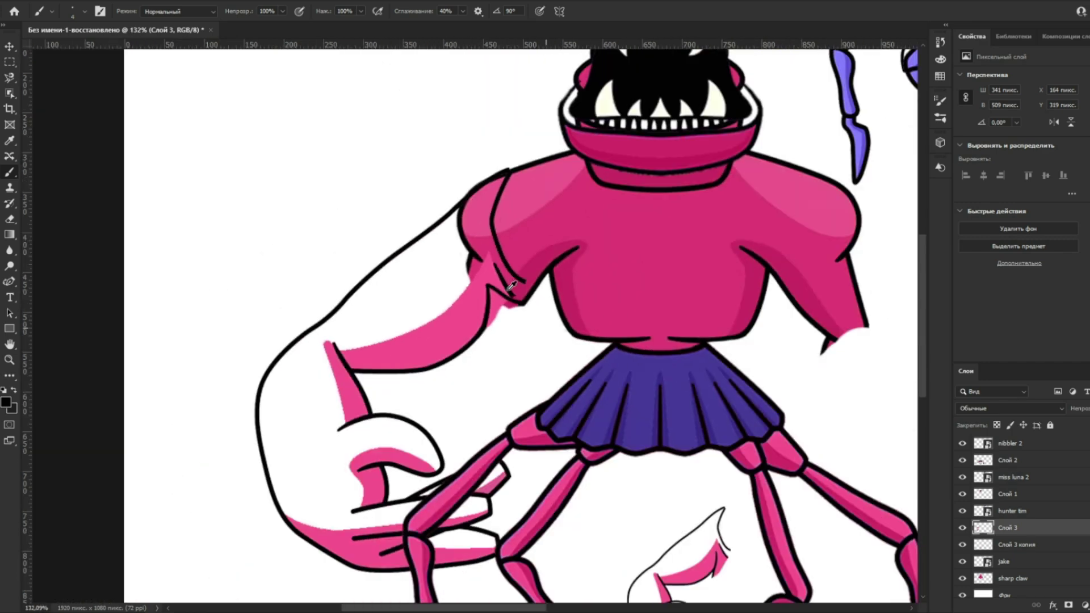
scroll(452, 256, down, 4)
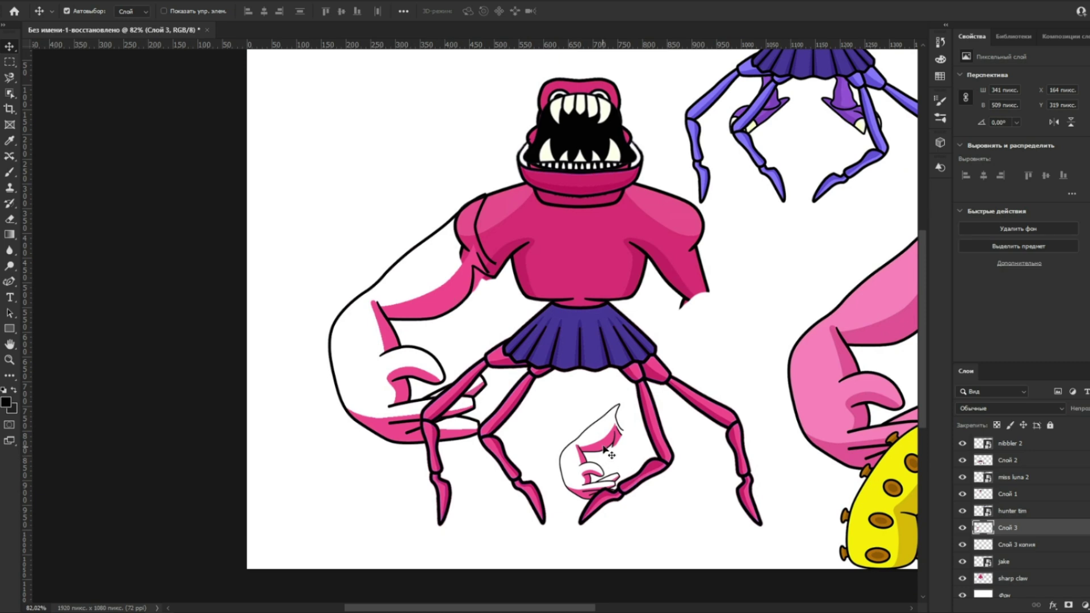
click(603, 448)
key(b)
alt+click(564, 262)
right_click(456, 283)
drag(517, 317, 537, 317)
mouse_move(425, 259)
mouse_down()
mouse_move(358, 337)
mouse_move(435, 416)
mouse_move(464, 383)
mouse_move(386, 370)
mouse_move(344, 323)
mouse_move(412, 429)
mouse_move(428, 432)
mouse_move(409, 324)
mouse_move(425, 257)
mouse_move(449, 241)
mouse_move(464, 223)
mouse_up()
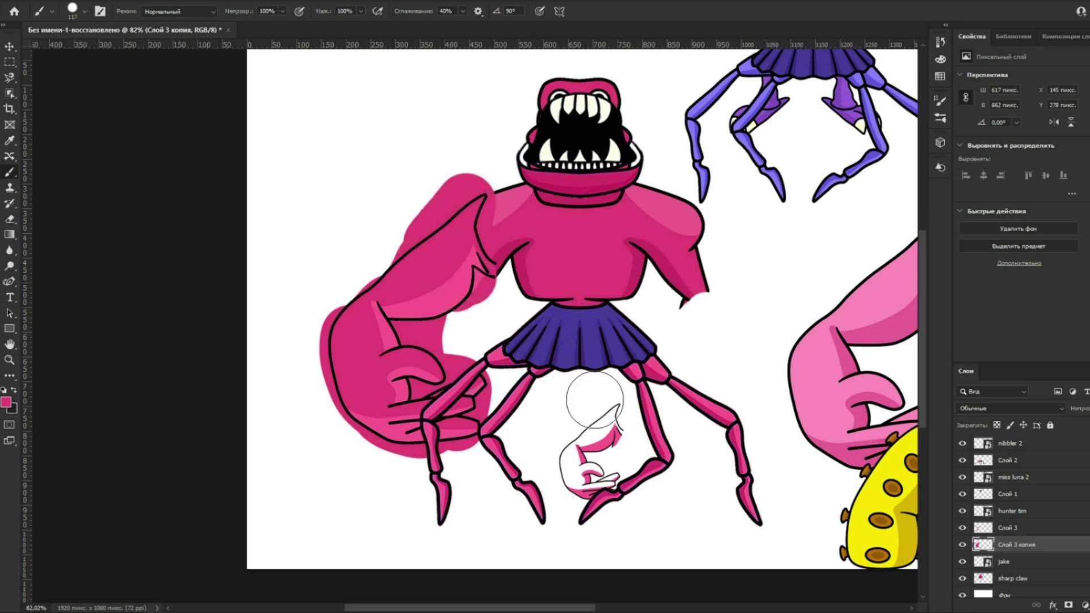
Merge the painted copy layer with the large arm's layer.
key(v)
right_click(1019, 542)
click(965, 379)
Erase the pink overpaint outside the arm's outline with the Magic Eraser.
drag(9, 219, 57, 243)
click(57, 243)
click(470, 206)
click(376, 329)
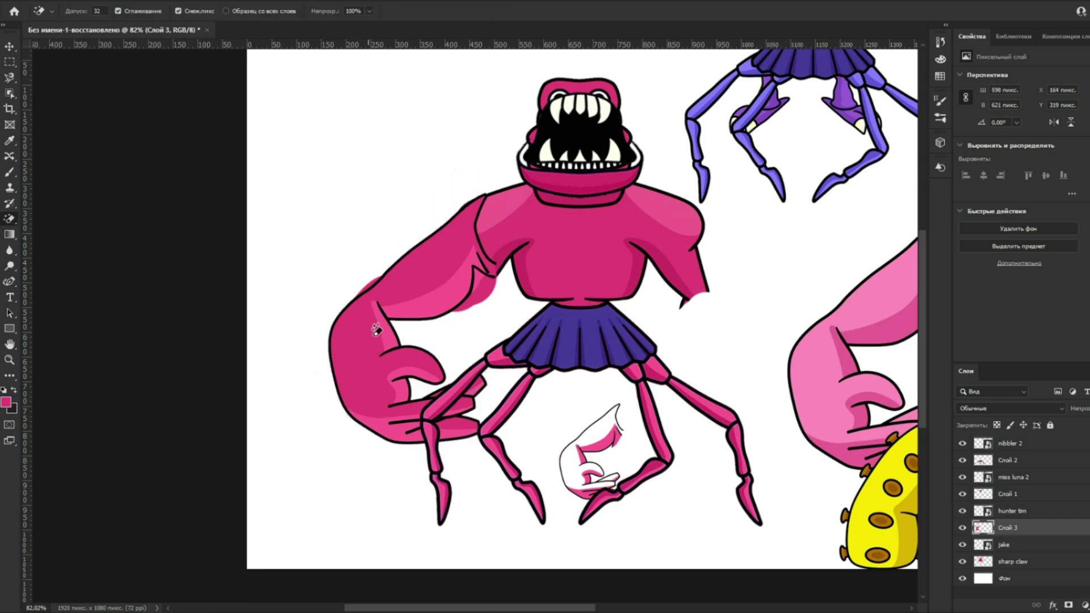
click(485, 289)
key(ctrl+z)
Close the gap in the armpit outline with a 7 px black brush.
scroll(487, 348, up, 5)
key(b)
right_click(514, 238)
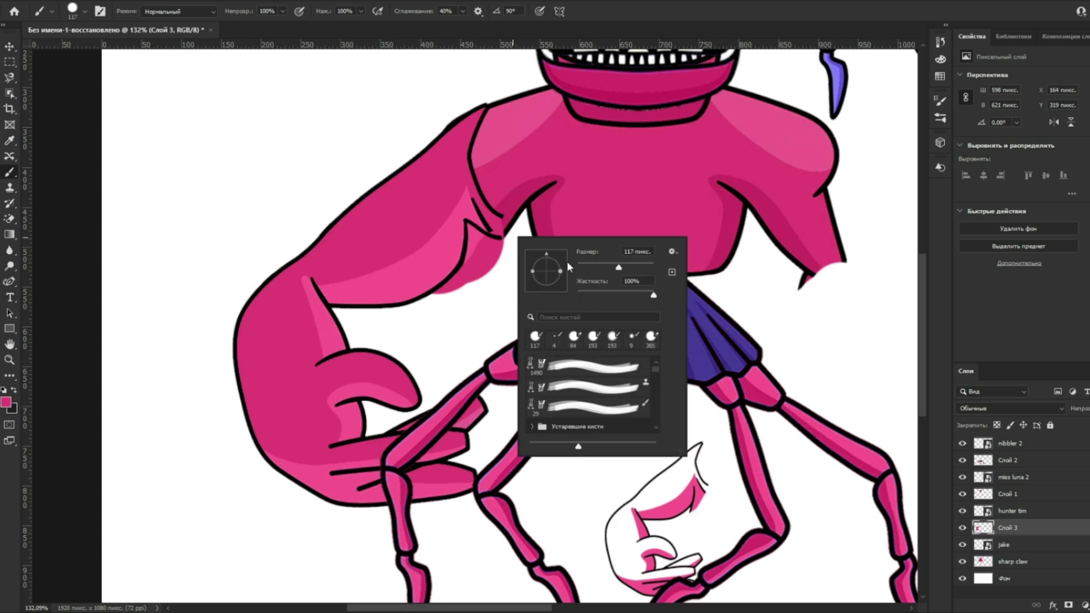
alt+click(499, 202)
scroll(503, 198, up, 5)
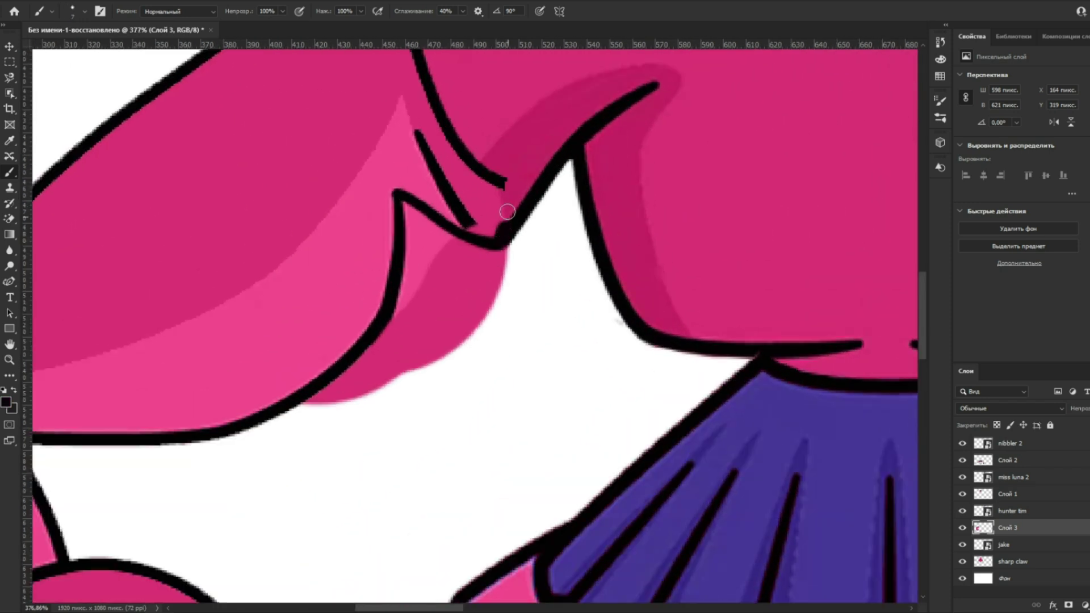
Erase the leftover pink spill below the upper arm near the armpit with the Magic Eraser.
scroll(499, 179, down, 5)
key(e)
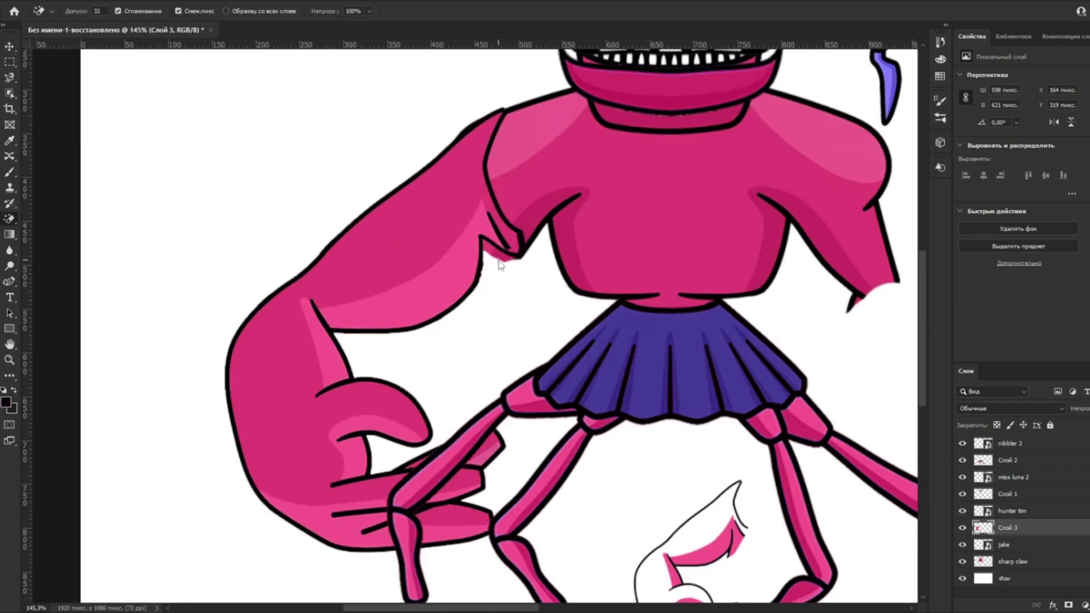
scroll(505, 272, down, 4)
key(v)
scroll(230, 362, up, 3)
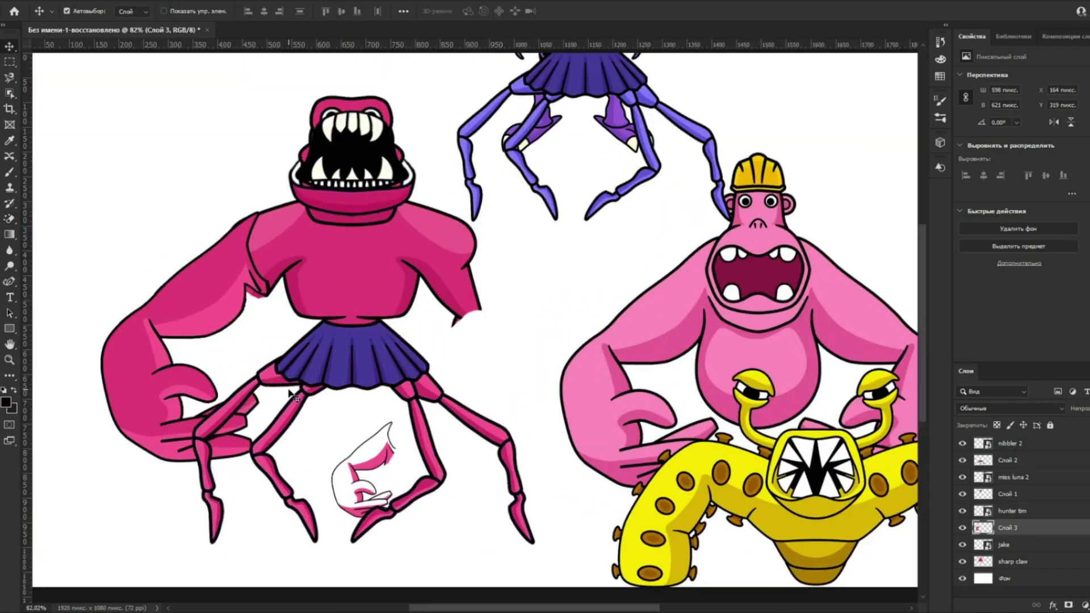
scroll(227, 357, down, 5)
scroll(335, 203, up, 8)
scroll(498, 316, down, 6)
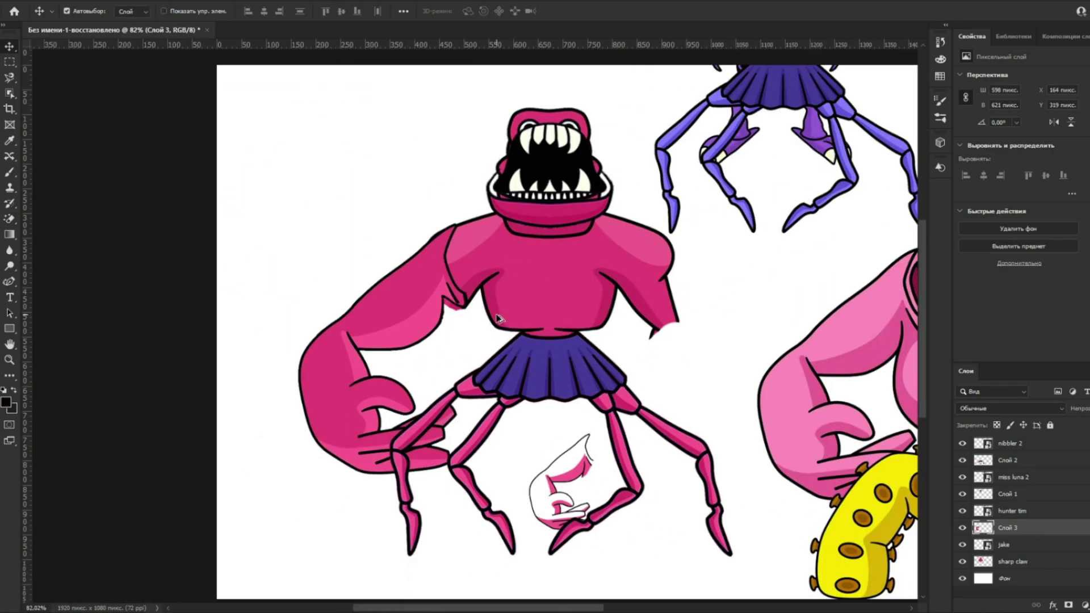
Erase the small arm copy between sharp claw's legs with the regular Eraser.
key(e)
right_click(9, 219)
click(57, 219)
mouse_move(553, 474)
mouse_down()
mouse_move(586, 464)
mouse_move(559, 458)
mouse_move(538, 486)
mouse_up()
key(v)
Erase the pink remnant under the armpit on the sharp claw layer with a 15 px eraser.
scroll(462, 328, up, 5)
key(e)
right_click(472, 348)
drag(544, 378, 537, 379)
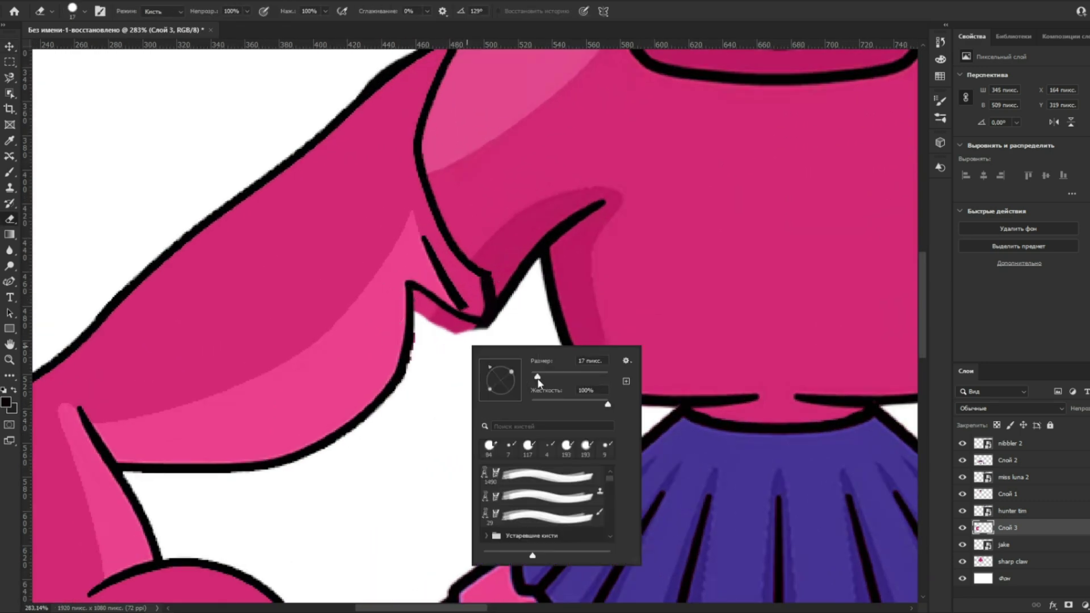
click(467, 340)
key(v)
click(459, 331)
key(e)
drag(467, 339, 485, 339)
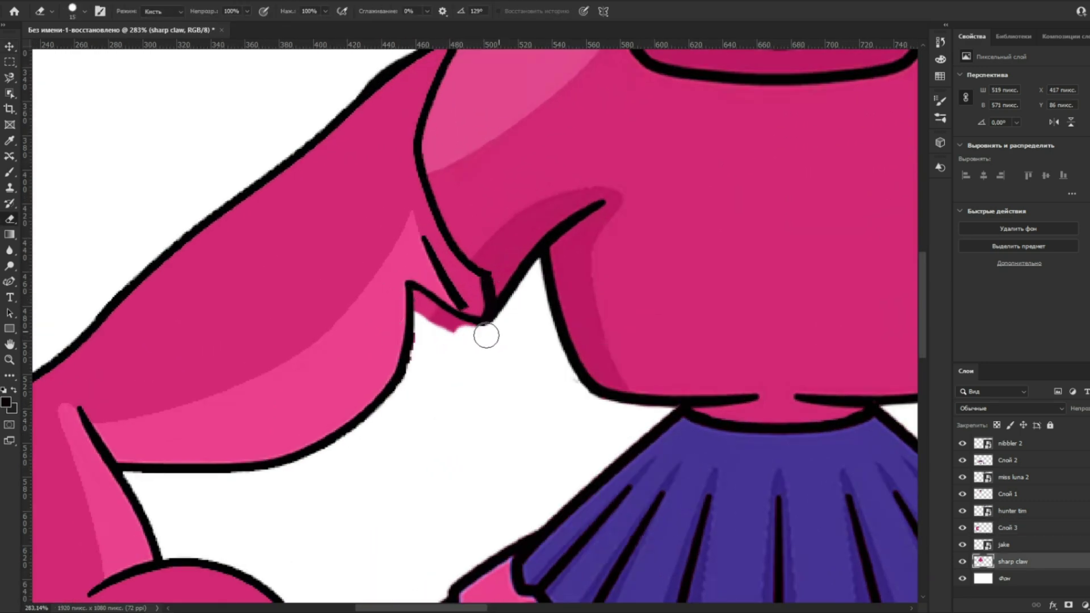
scroll(478, 340, down, 3)
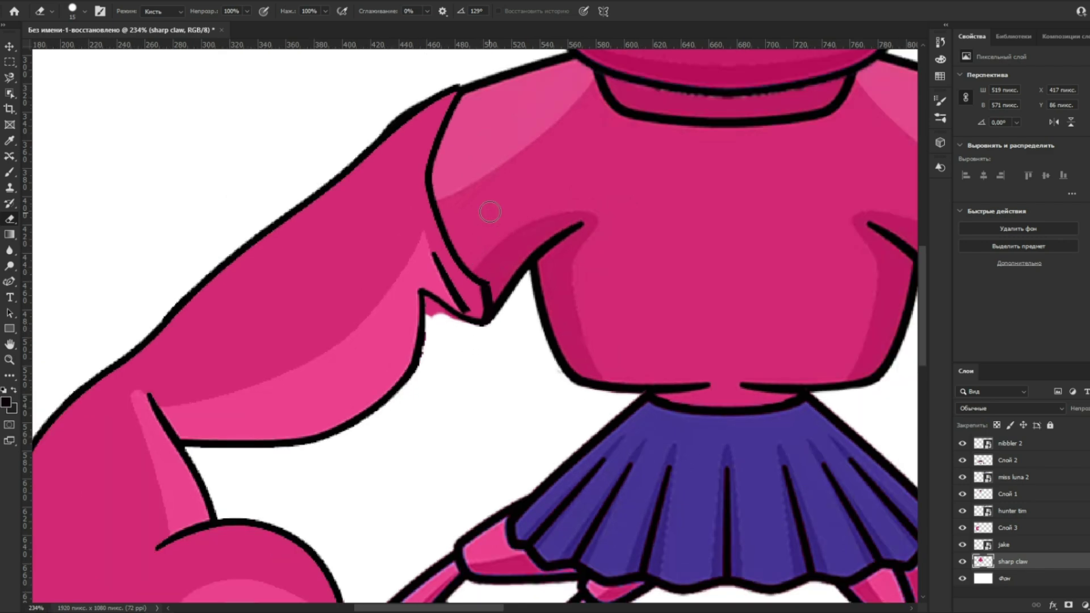
Sample the arm's dark pink for the brush and try to paint over the shoulder seam on the sharp claw layer.
scroll(465, 175, up, 4)
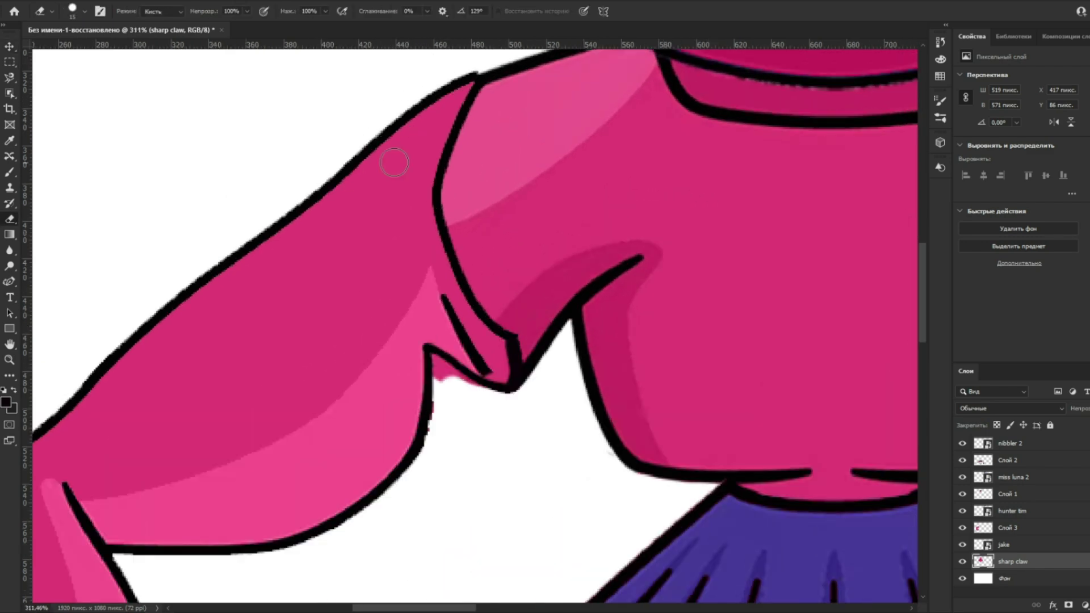
scroll(359, 175, down, 3)
key(b)
scroll(428, 165, up, 4)
alt+click(429, 201)
right_click(456, 229)
drag(489, 238, 492, 237)
drag(446, 199, 487, 171)
key(ctrl+z)
Paint over the seam between the upper arm and the shoulder in dark pink on the arm layer Слой 3.
key(v)
click(462, 204)
key(b)
mouse_move(451, 216)
mouse_down()
mouse_move(527, 138)
mouse_move(536, 147)
mouse_move(523, 144)
mouse_move(533, 145)
mouse_move(528, 201)
mouse_move(473, 296)
mouse_move(518, 334)
mouse_move(551, 325)
mouse_move(594, 269)
mouse_move(598, 279)
mouse_move(665, 244)
mouse_up()
key(ctrl+z)
scroll(440, 206, down, 9)
scroll(463, 272, up, 7)
Cover the remaining black line fragments above the armpit with a 14 px dark pink brush.
drag(504, 273, 492, 279)
right_click(495, 279)
drag(579, 308, 564, 311)
key(Return)
scroll(545, 277, up, 3)
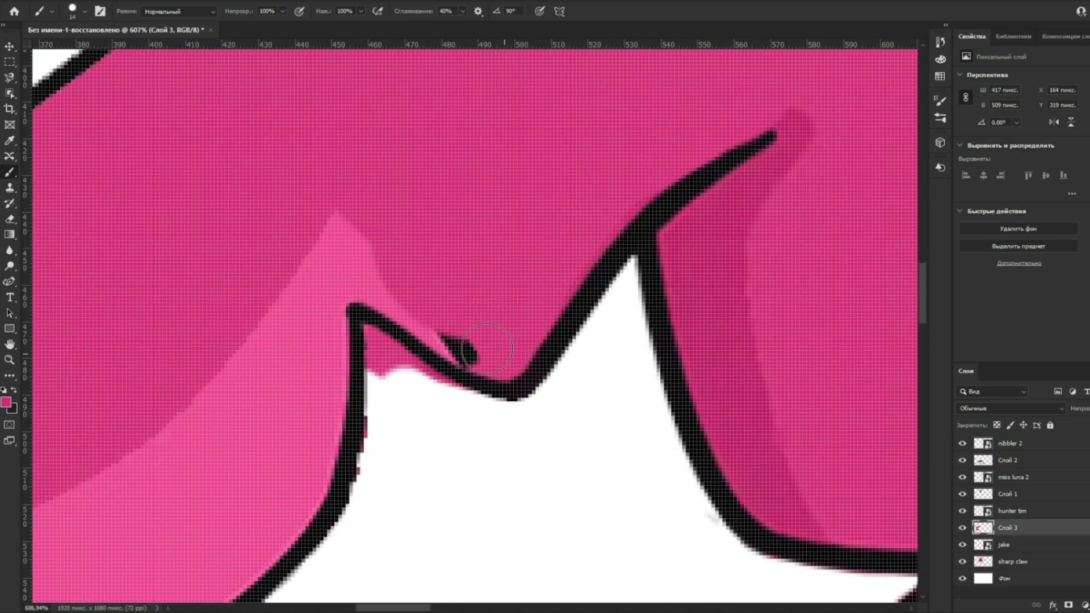
drag(417, 311, 331, 234)
scroll(429, 319, down, 6)
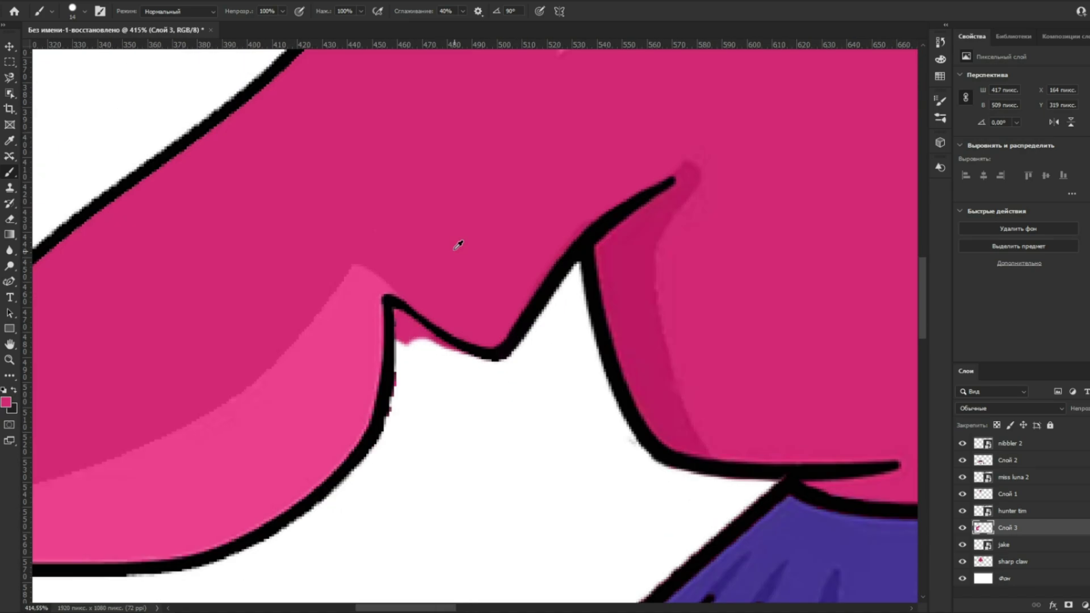
Try to merge the arm layer Слой 3 with the sharp claw layer.
key(v)
click(619, 253)
click(402, 265)
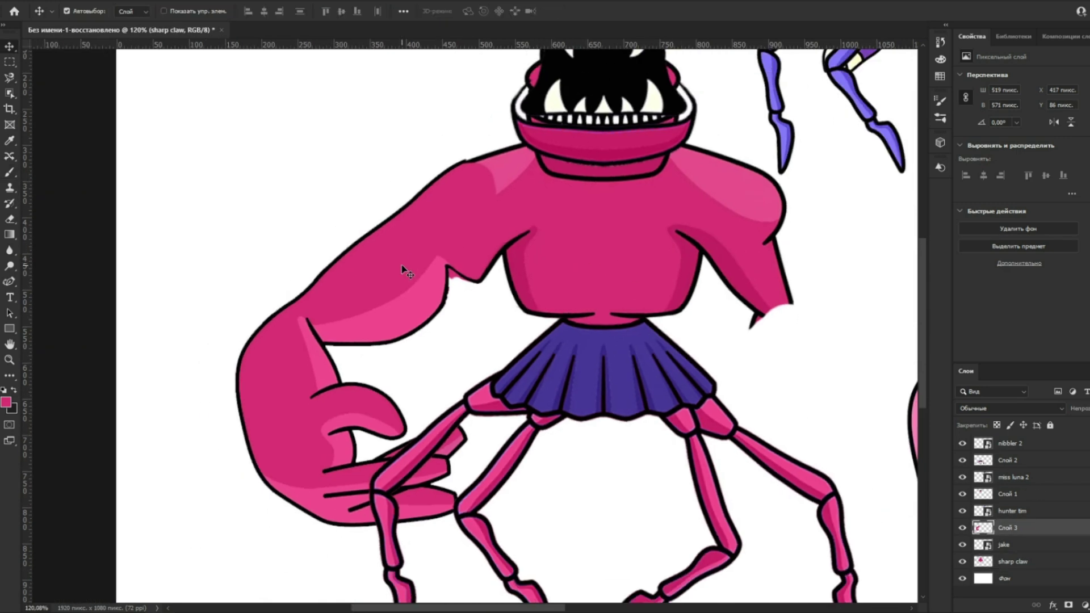
ctrl+click(1018, 563)
right_click(1018, 563)
click(791, 390)
drag(390, 267, 582, 309)
key(ctrl+z)
Duplicate the finished arm and place the copy over the legs on sharp claw's armless side.
click(443, 315)
drag(439, 273, 851, 383)
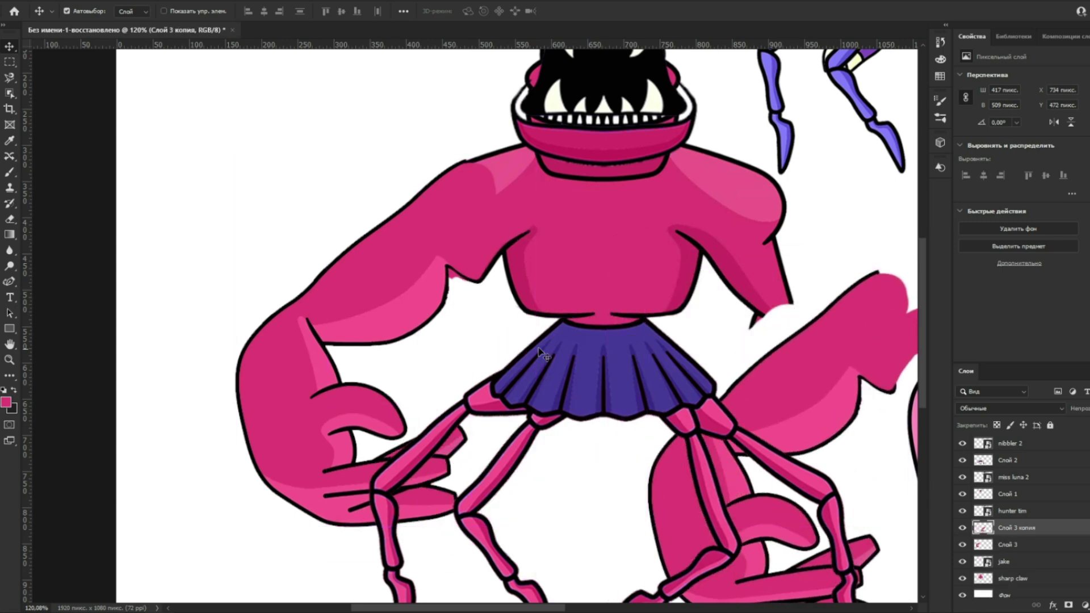
click(569, 267)
Merge the original arm layer Слой 3 with the sharp claw layer.
click(413, 303)
ctrl+click(1010, 582)
right_click(1009, 582)
click(991, 425)
Remove the pink spill under the armpit with the Magic Eraser at tolerance 32.
key(e)
right_click(10, 219)
click(61, 242)
scroll(467, 279, up, 11)
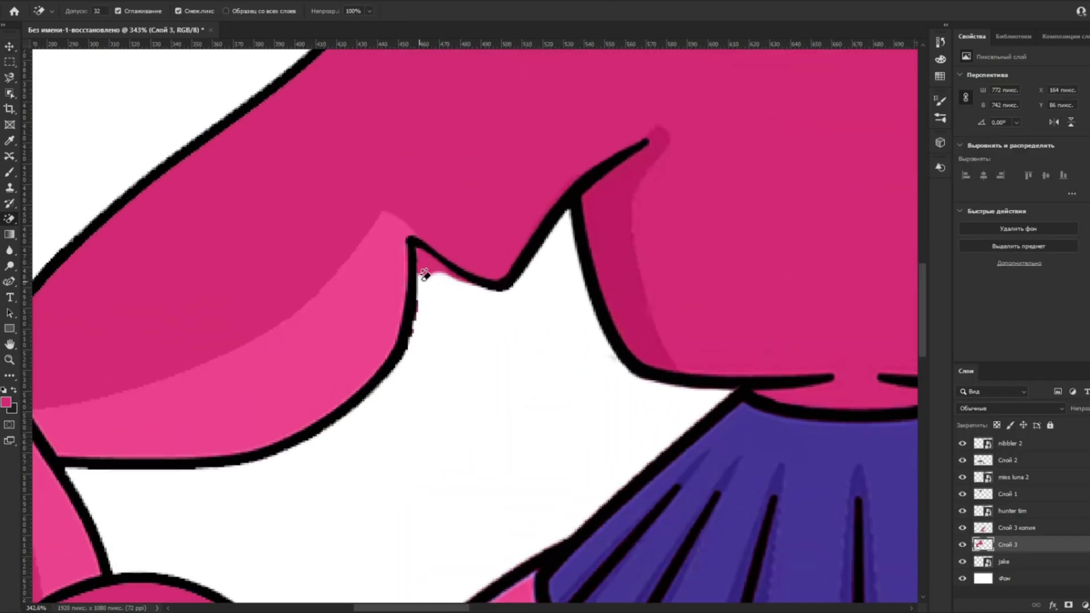
click(427, 274)
scroll(460, 328, down, 7)
Clean the ragged edge of the arm outline below the armpit with the regular Eraser at 15 px.
right_click(9, 219)
click(49, 218)
scroll(485, 358, up, 13)
drag(451, 284, 458, 303)
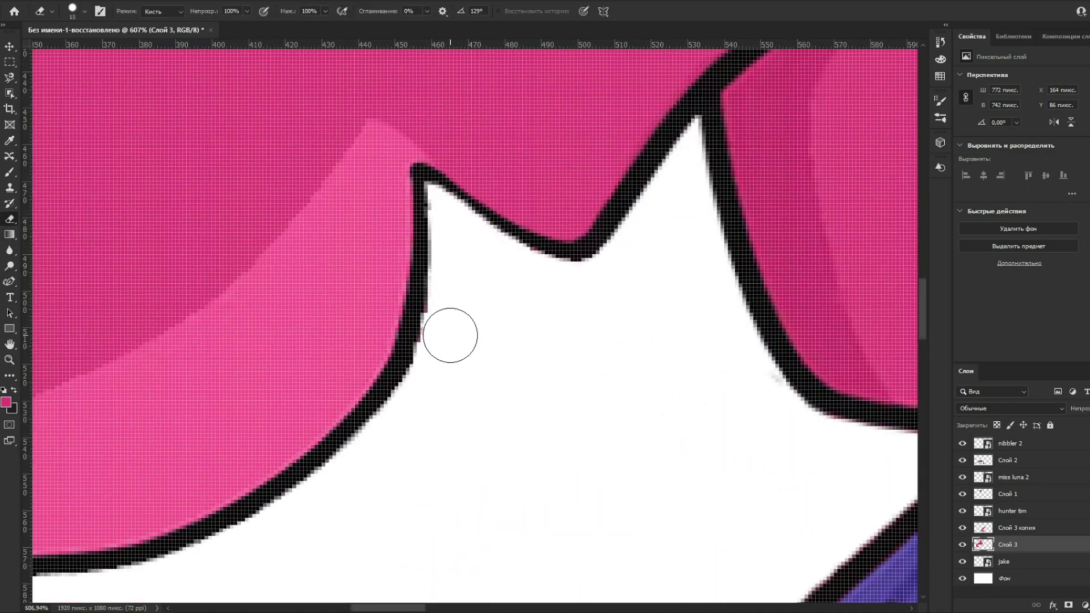
scroll(455, 310, down, 5)
scroll(482, 185, up, 2)
Paint over the light highlight on the shoulder of the attached arm with the 14 px dark pink brush.
key(b)
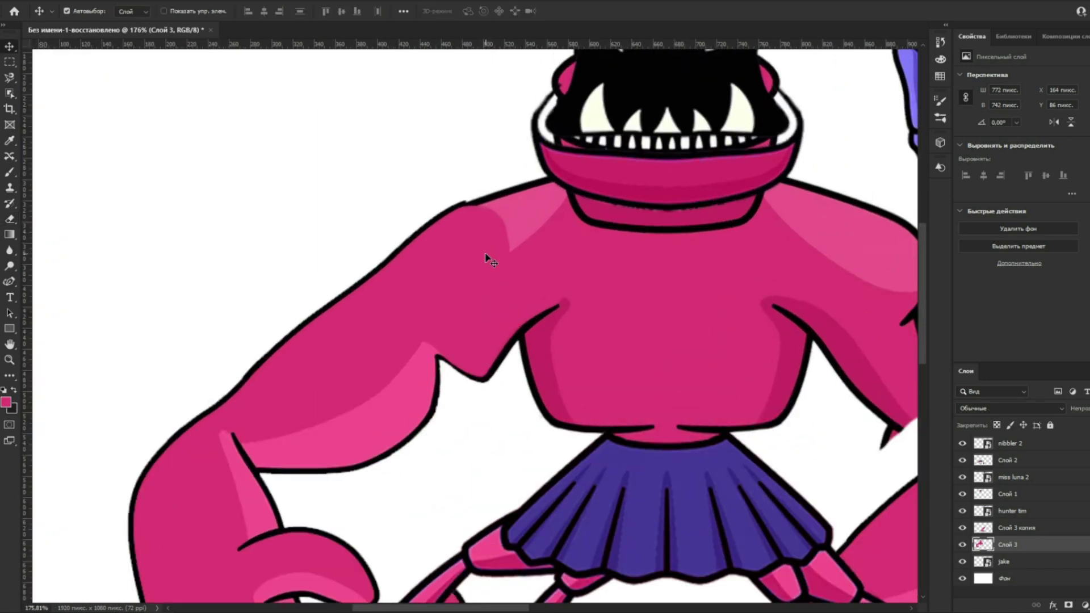
scroll(518, 234, up, 3)
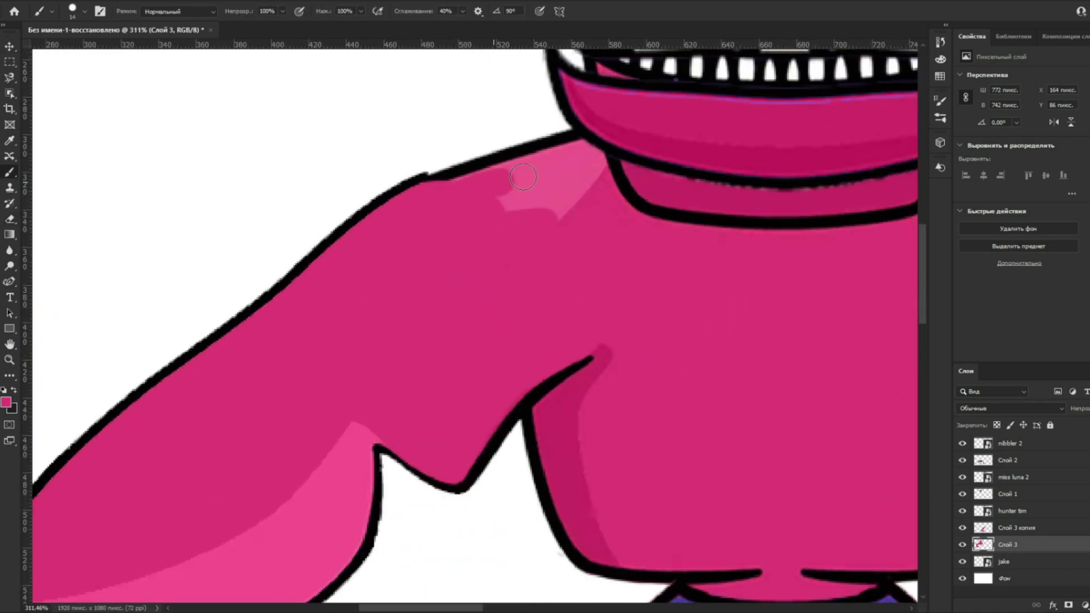
mouse_move(486, 185)
mouse_down()
mouse_move(560, 169)
mouse_move(582, 202)
mouse_up()
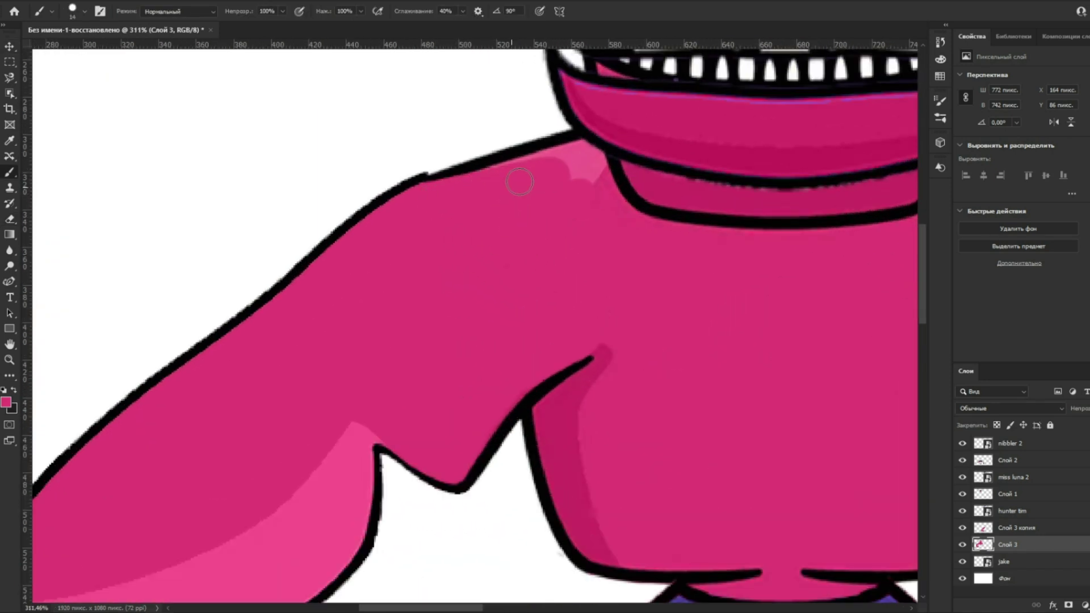
scroll(557, 164, up, 4)
mouse_move(562, 250)
mouse_down()
mouse_move(545, 227)
mouse_move(511, 216)
mouse_move(488, 299)
mouse_up()
Erase the small bump on the shoulder outline where the arm joins the body.
key(e)
mouse_move(169, 239)
mouse_down()
mouse_move(141, 243)
mouse_move(190, 252)
mouse_up()
scroll(364, 232, down, 11)
key(v)
scroll(473, 324, down, 1)
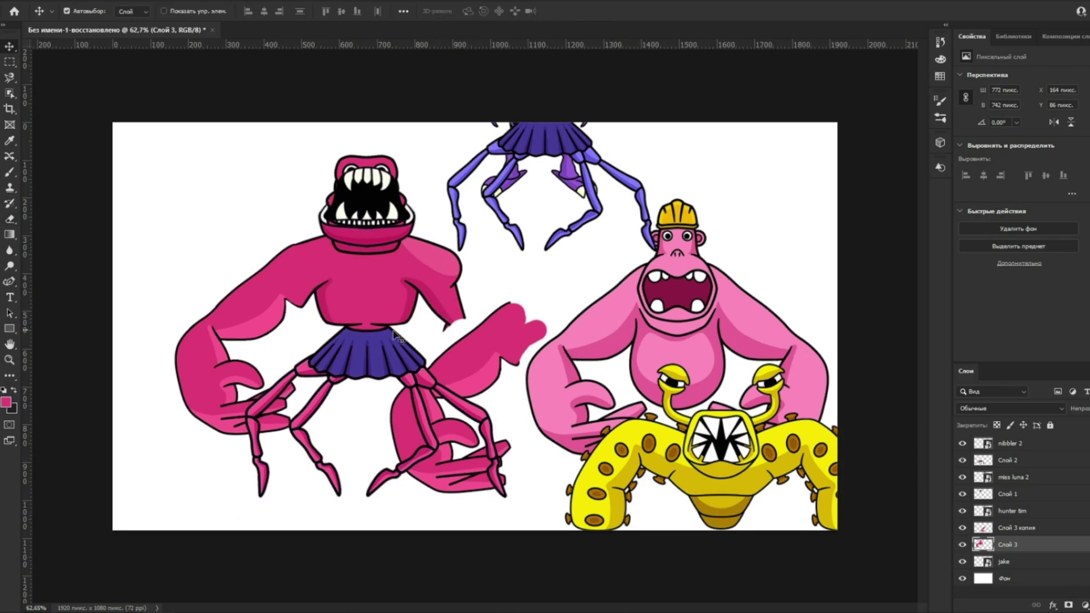
Move the skirt and legs layer Слой 2 below the arm, body and jake layers.
click(354, 366)
drag(1047, 467, 1016, 510)
click(1016, 546)
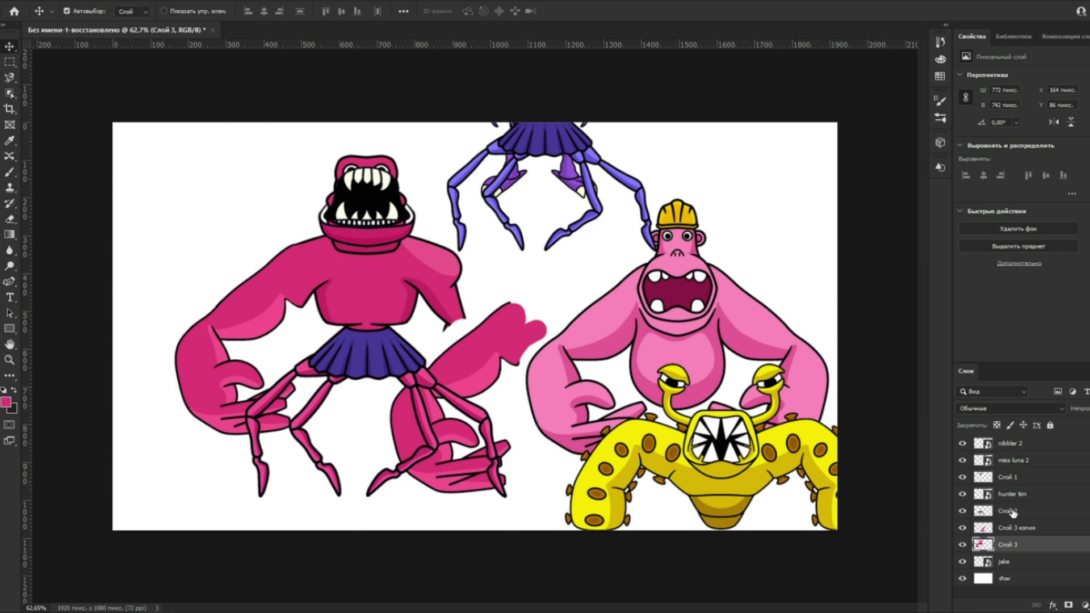
click(361, 369)
drag(1025, 511, 1027, 568)
scroll(343, 412, up, 1)
scroll(322, 396, up, 1)
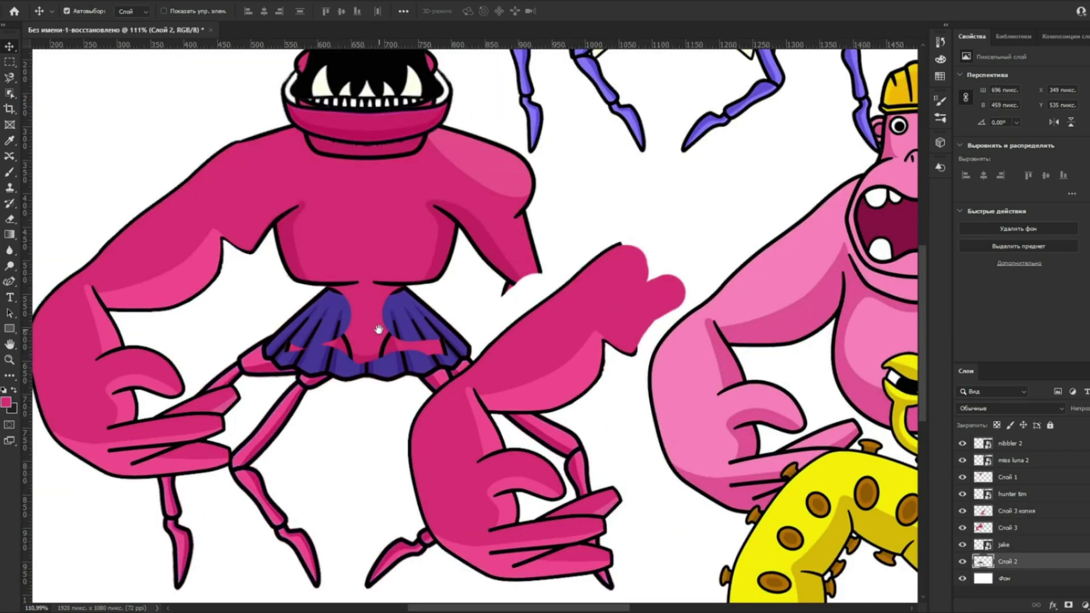
Erase the pink body parts covering the skirt on Слой 3 with an 88 px eraser.
key(e)
key(ctrl+z)
key(v)
click(375, 255)
key(e)
right_click(371, 342)
click(438, 368)
drag(332, 330, 438, 346)
mouse_move(319, 327)
mouse_down()
mouse_move(378, 319)
mouse_move(328, 329)
mouse_up()
key(ctrl+z)
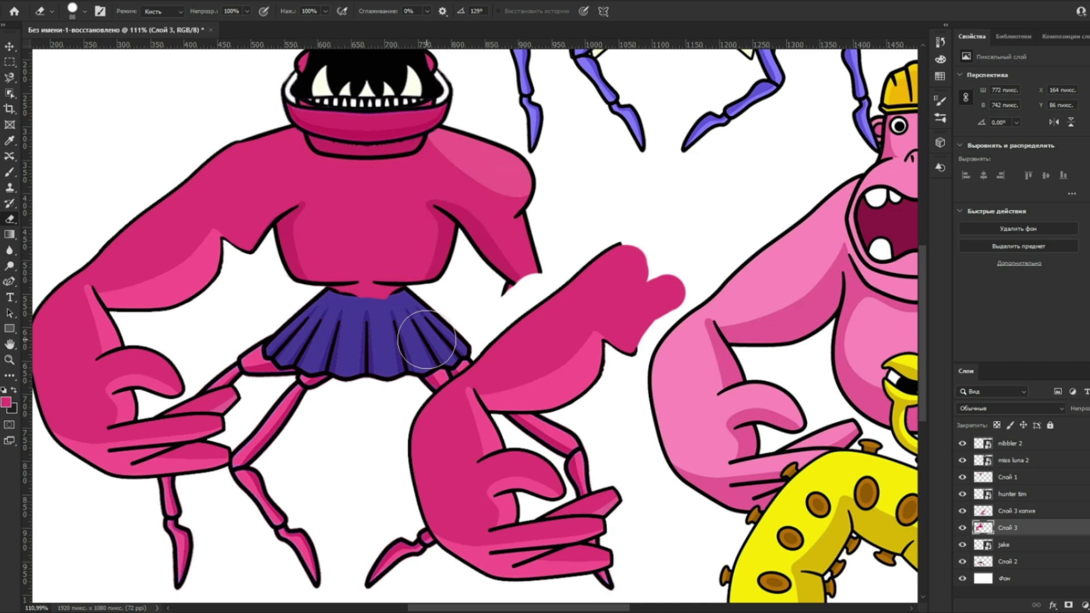
Lower the opacity of Слой 3 and erase the leftover body color across the skirt.
drag(1078, 411, 1070, 412)
scroll(323, 372, up, 3)
drag(399, 261, 505, 253)
Set the eraser to 21 px for the skirt's waistline and restore Слой 3 to full opacity.
right_click(339, 263)
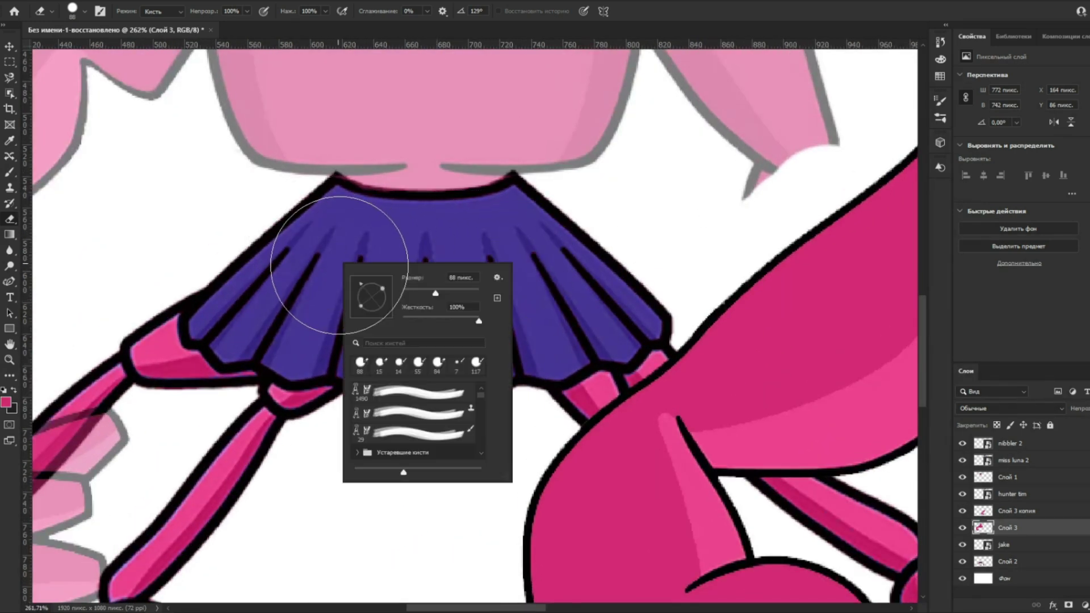
click(410, 292)
key(Return)
scroll(348, 240, up, 4)
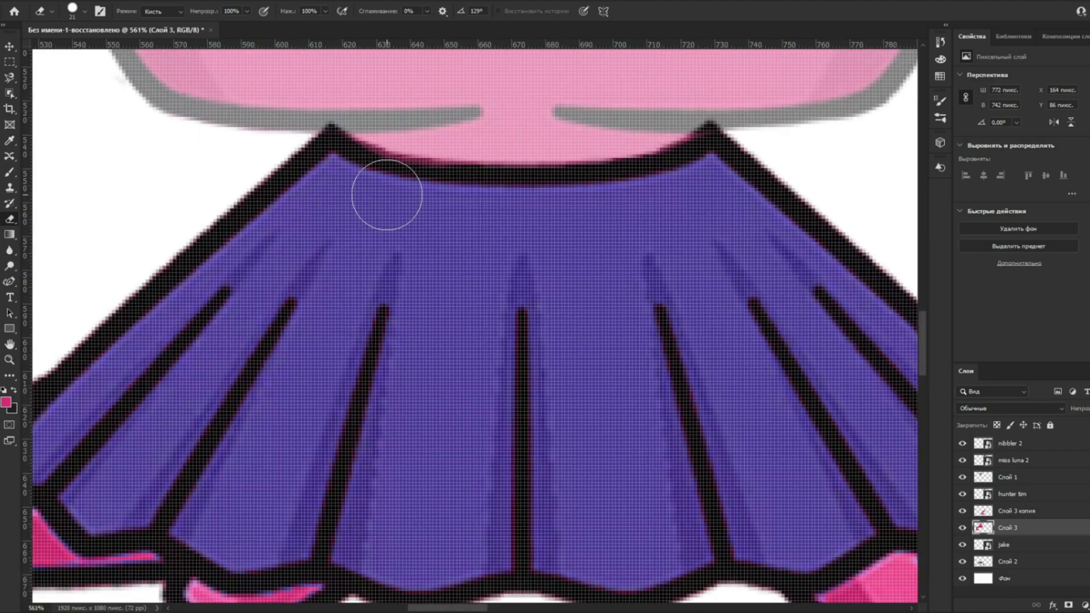
scroll(523, 216, down, 9)
key(v)
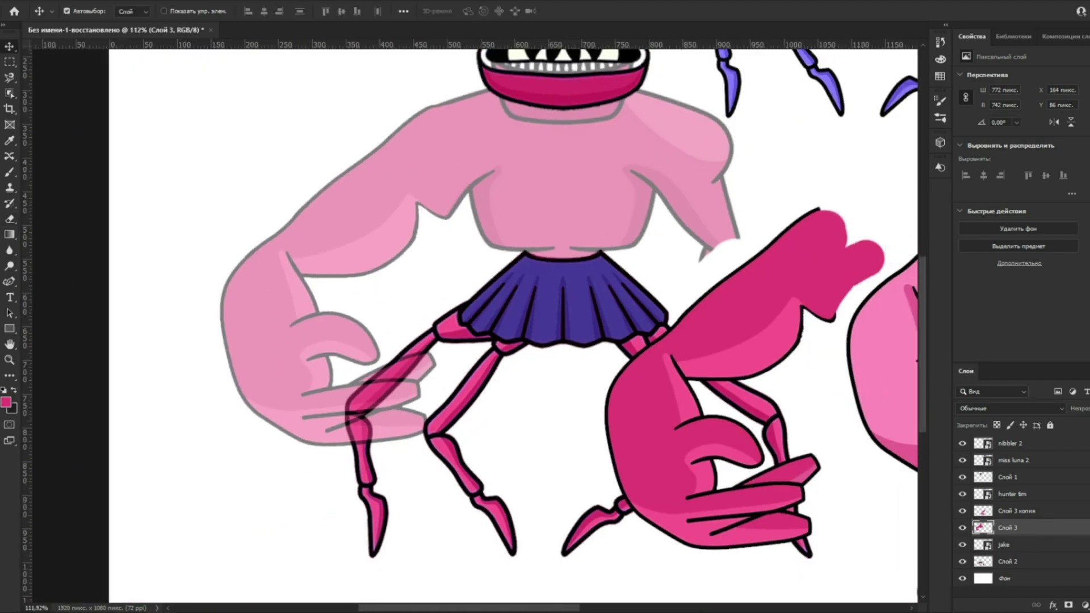
key(0)
Flip the arm copy horizontally.
scroll(346, 319, down, 7)
click(492, 356)
key(ctrl+t)
right_click(490, 355)
click(559, 577)
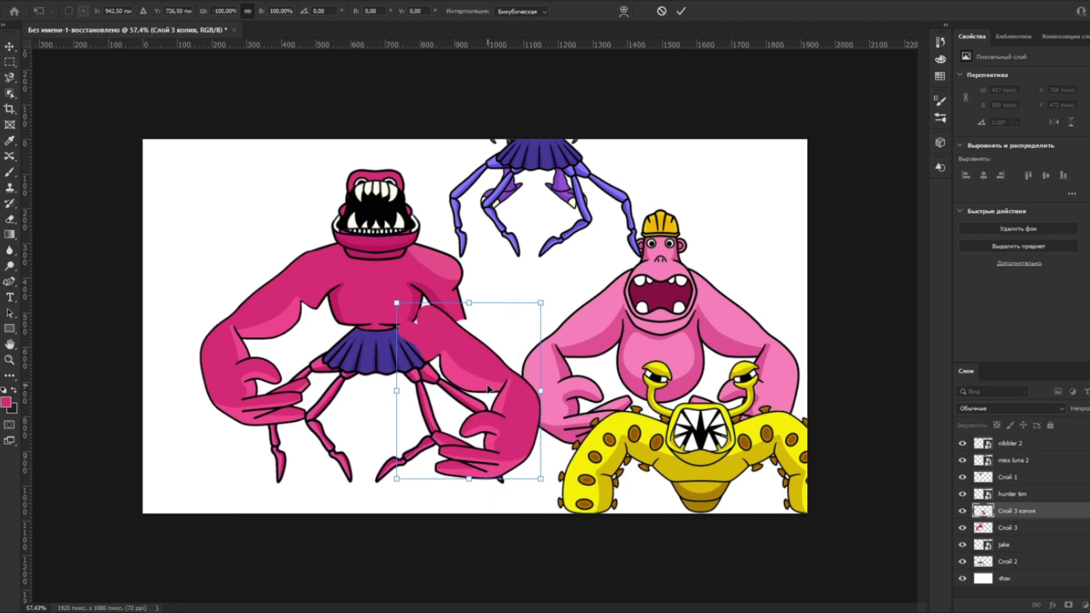
key(Return)
Move the flipped arm copy onto sharp claw's bare shoulder and nudge it until the outlines line up.
scroll(487, 386, up, 2)
drag(458, 370, 484, 318)
scroll(411, 273, up, 5)
mouse_move(521, 275)
mouse_down()
mouse_move(537, 288)
mouse_move(528, 290)
mouse_move(545, 285)
mouse_move(524, 282)
mouse_up()
key(Up)
key(Up)
key(Up)
key(Up)
key(ctrl+0)
scroll(437, 331, up, 4)
scroll(471, 314, down, 2)
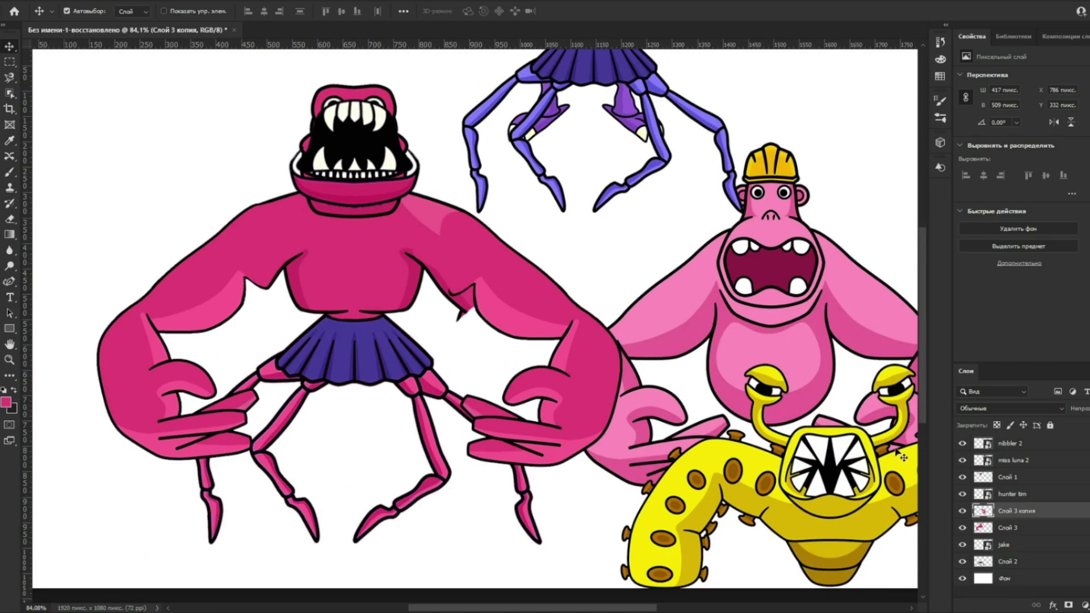
Merge the arm copy layer Слой 3 копия with the jake layer.
ctrl+click(1021, 549)
right_click(1020, 548)
click(988, 394)
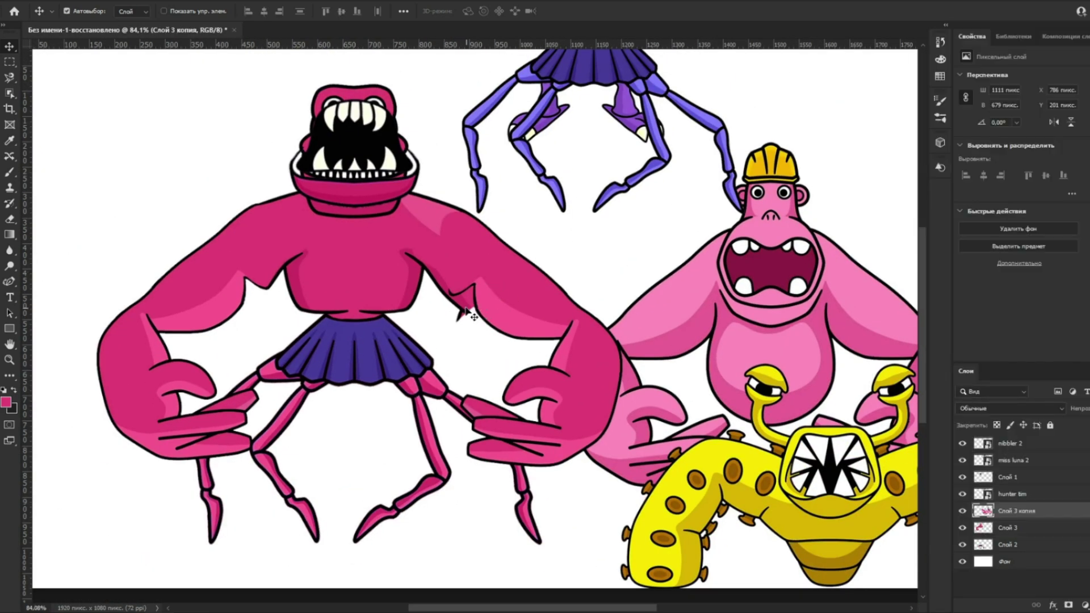
Erase the pointed end of the old arm stump under the flipped arm on Слой 3 with a 21 px eraser.
scroll(466, 311, up, 4)
key(alt+bracketleft)
key(e)
scroll(459, 319, down, 2)
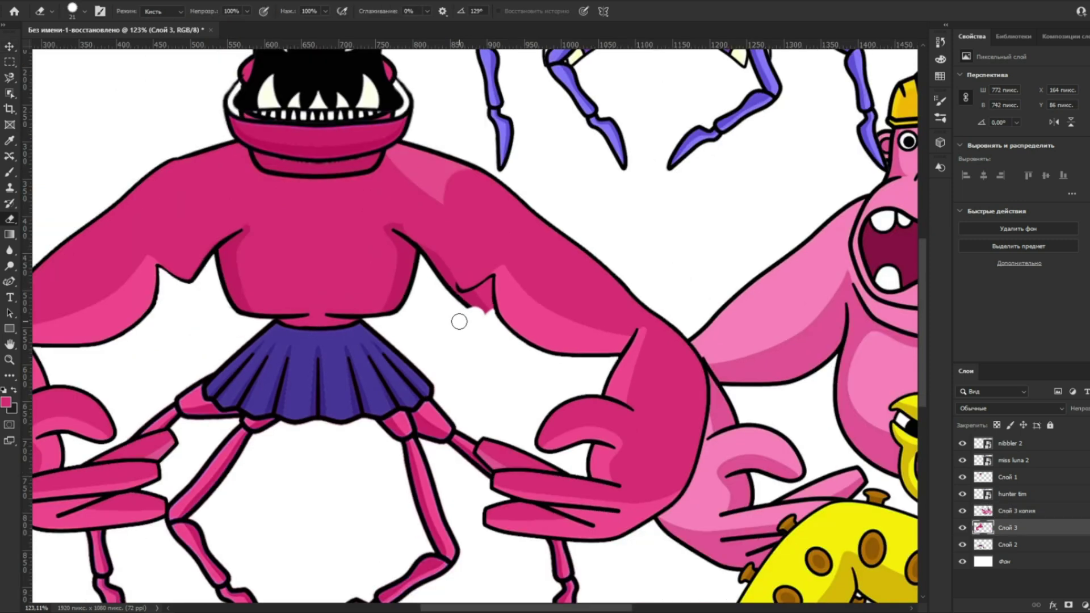
Draw a thin black outline section at the stump under the flipped arm with a 3 px brush.
key(b)
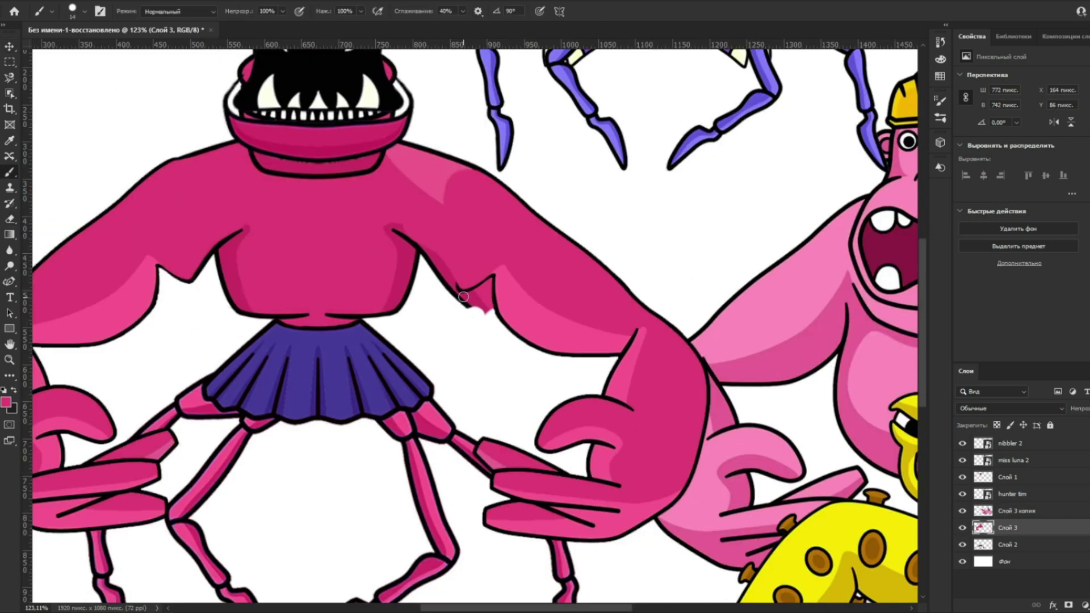
scroll(460, 309, up, 5)
right_click(468, 297)
drag(529, 326, 526, 326)
alt+click(453, 303)
mouse_move(455, 288)
mouse_down()
mouse_move(444, 291)
mouse_move(455, 283)
mouse_up()
scroll(507, 301, down, 5)
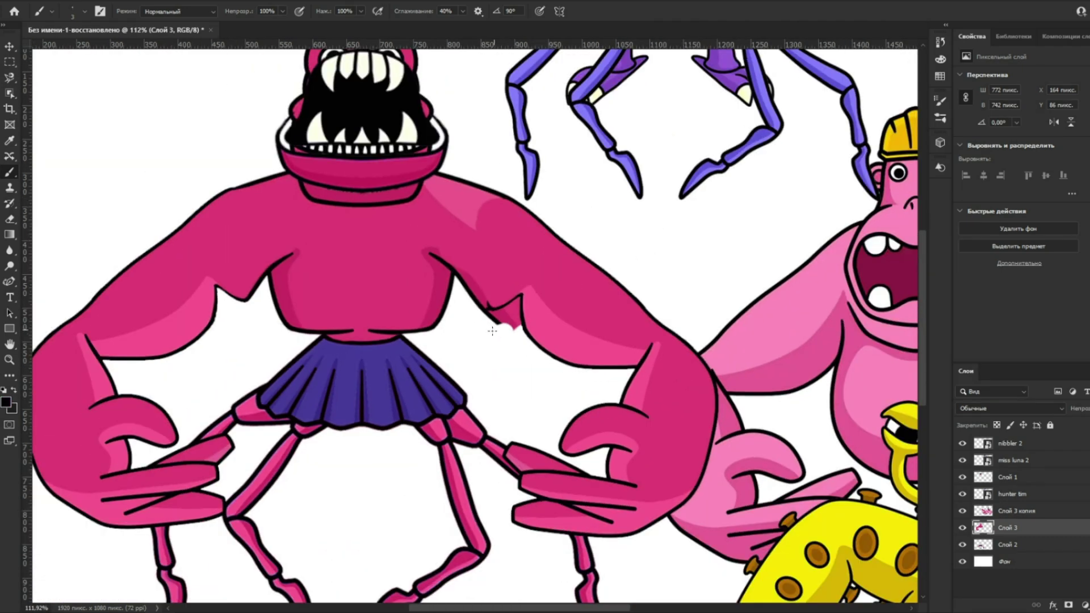
Try to remove the pink stump remnant under the flipped arm with the Magic Eraser.
right_click(10, 220)
click(61, 243)
click(516, 316)
key(ctrl+z)
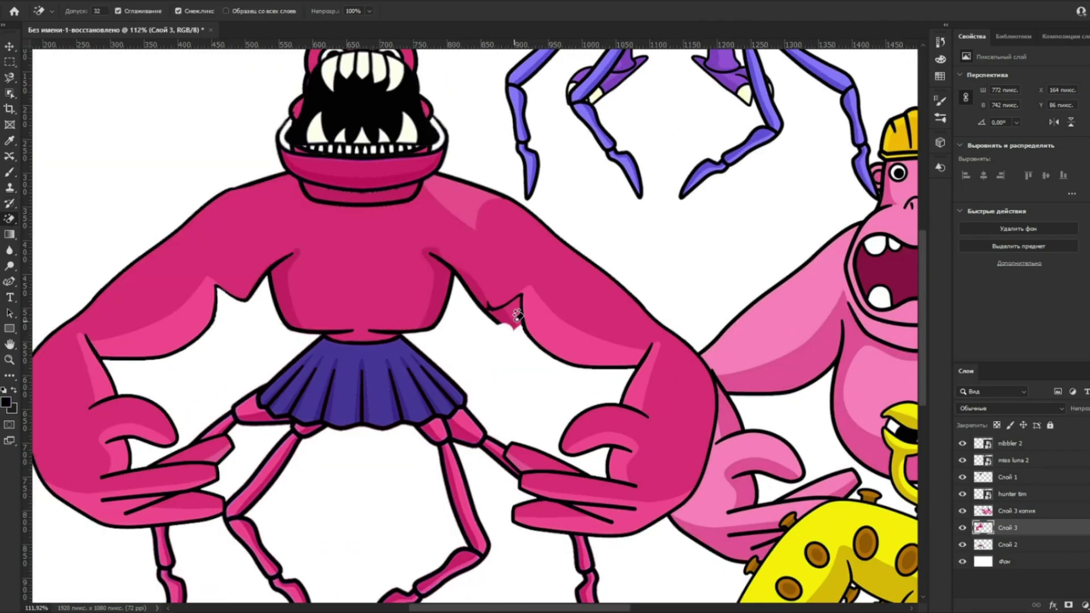
Undo the stump cleanup and the merge of the arm copy with the jake layer.
key(v)
click(585, 335)
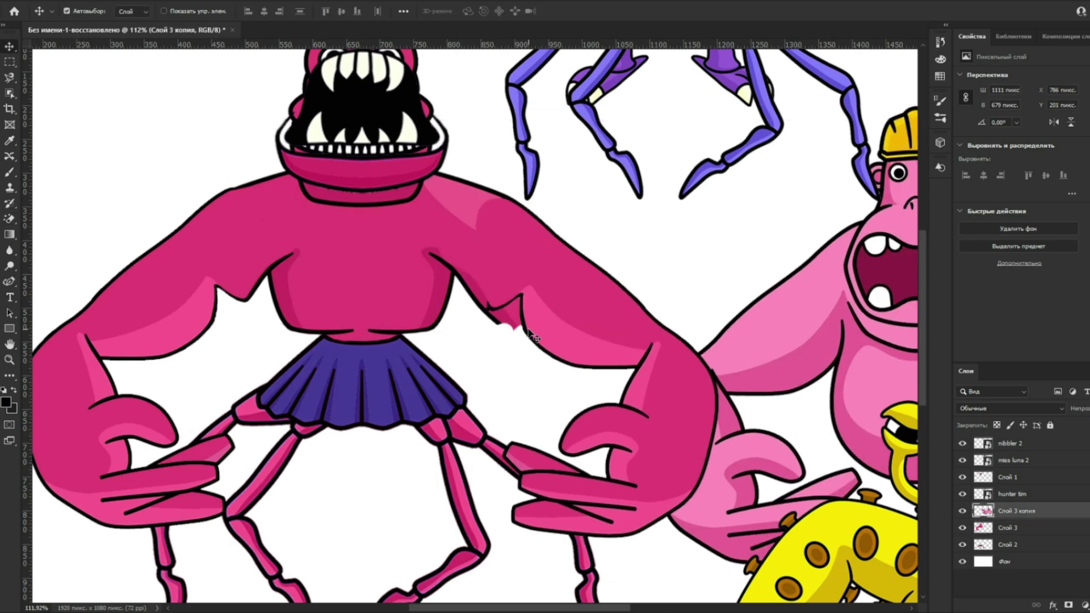
scroll(485, 335, down, 2)
key(ctrl+z)
key(ctrl+z)
key(ctrl+z)
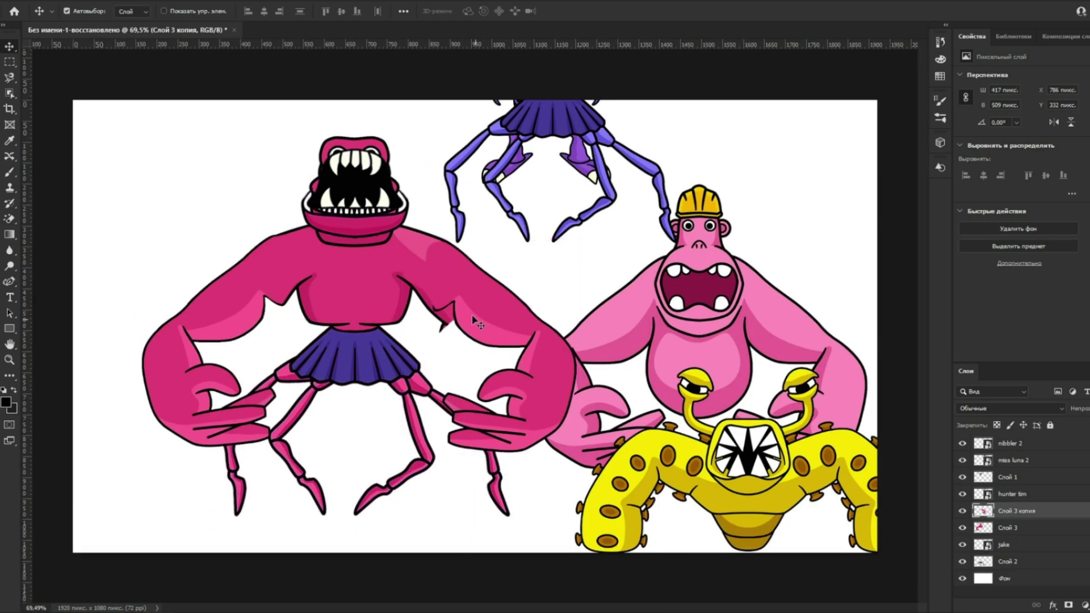
Fine-tune the flipped arm copy's position on the shoulder to X 787 and Y 333 px.
drag(499, 312, 471, 311)
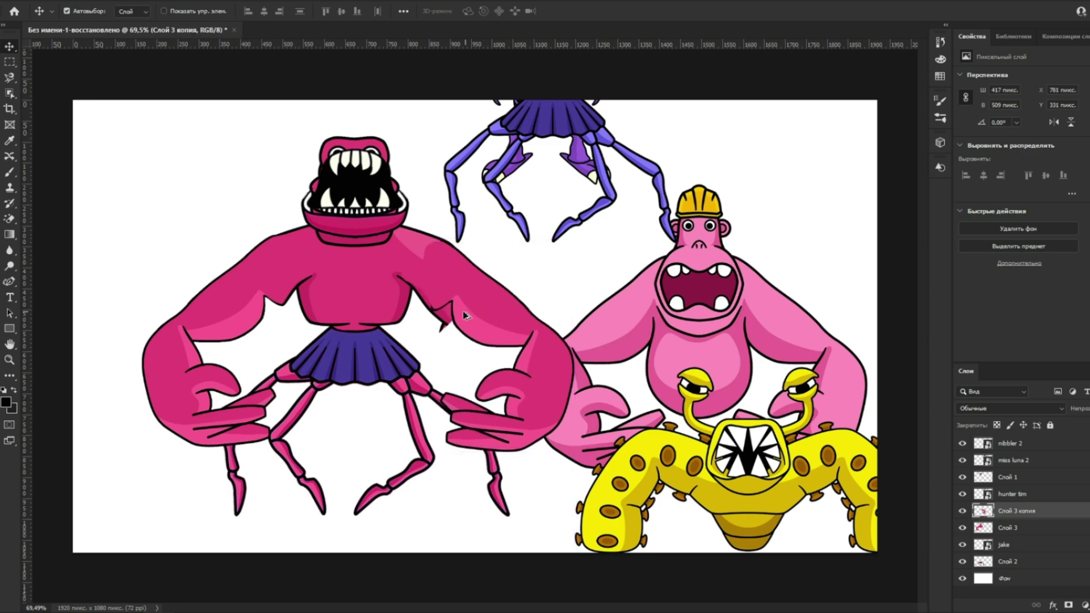
scroll(471, 311, up, 3)
key(Right)
key(Right)
key(Right)
key(Right)
key(Down)
key(Right)
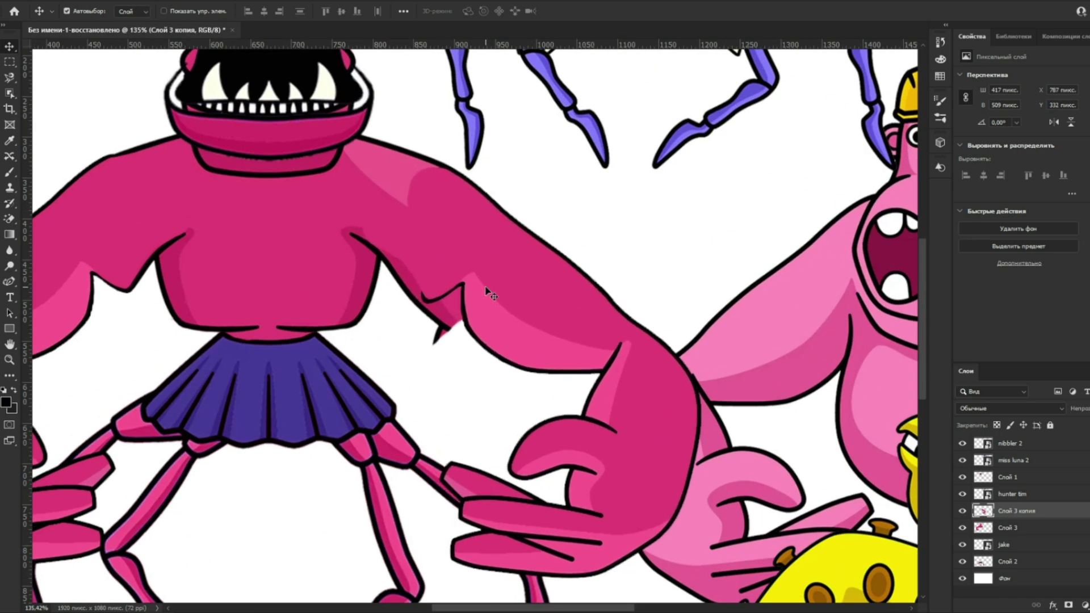
key(Down)
key(e)
key(shift+e)
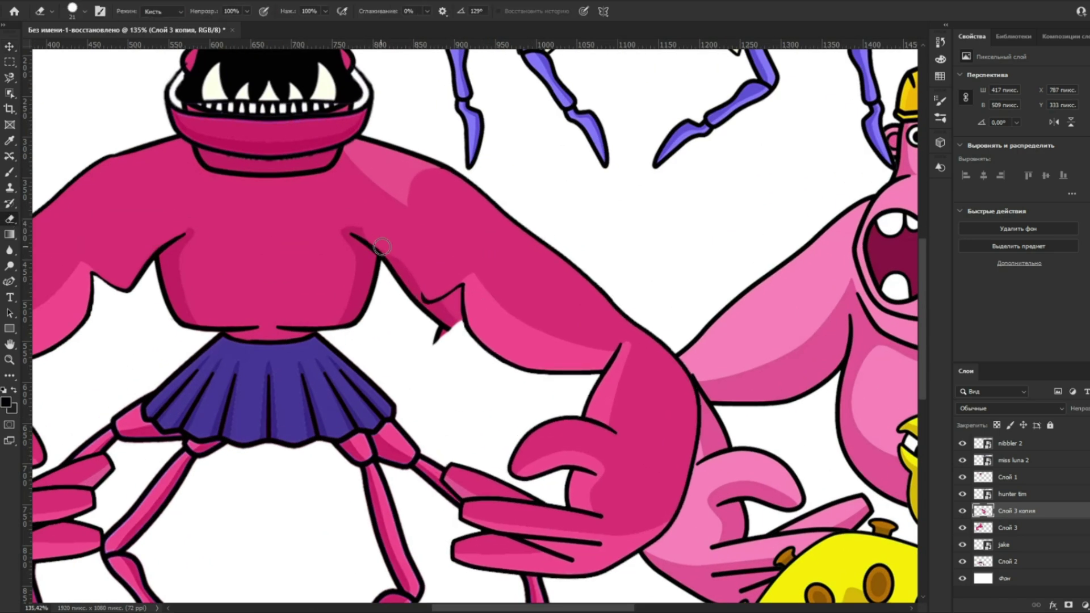
key(v)
scroll(369, 304, up, 1)
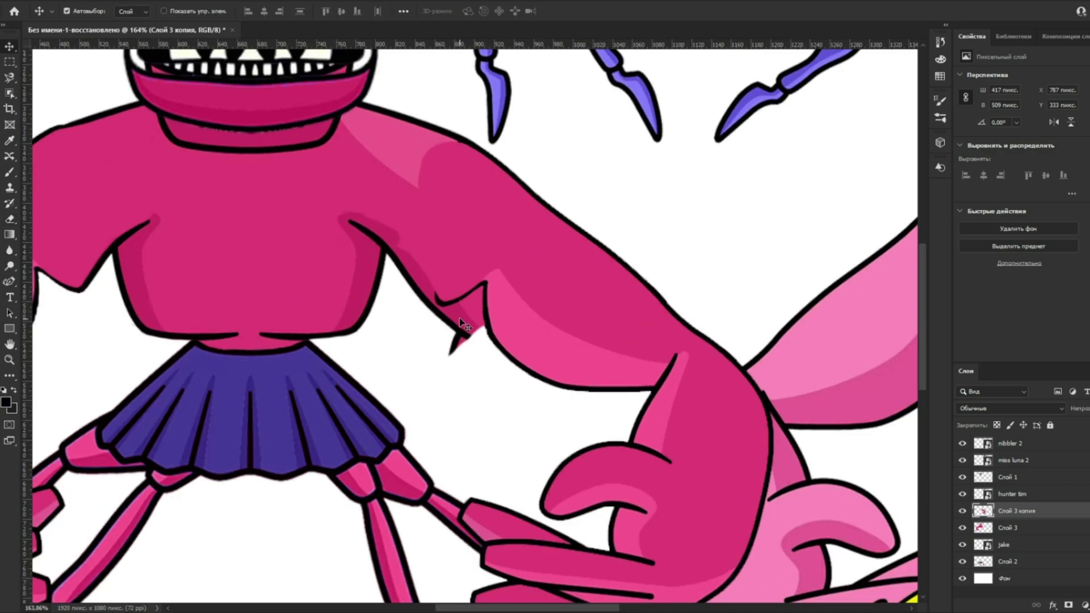
scroll(461, 324, down, 4)
scroll(432, 329, up, 6)
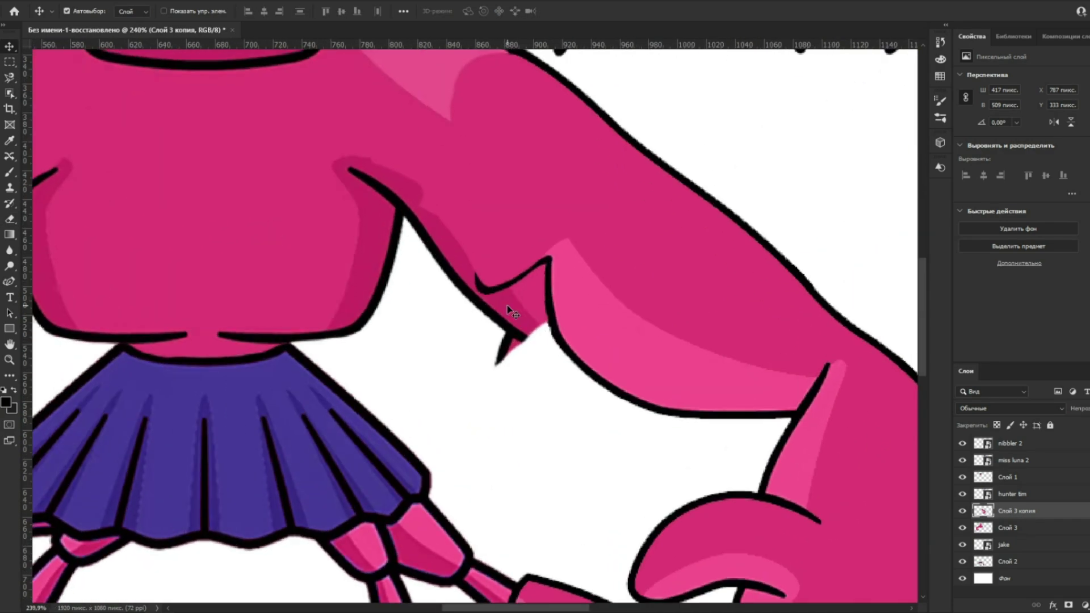
Merge the flipped arm layer Слой 3 копия with the body layer Слой 3.
click(508, 309)
click(1015, 528)
ctrl+click(1015, 515)
right_click(1014, 517)
click(967, 363)
Erase the stump's pointed end under the flipped arm and close the outline gap with a 3 px black brush.
key(e)
mouse_move(504, 329)
mouse_down()
mouse_move(509, 353)
mouse_move(501, 333)
mouse_up()
key(b)
scroll(470, 287, up, 4)
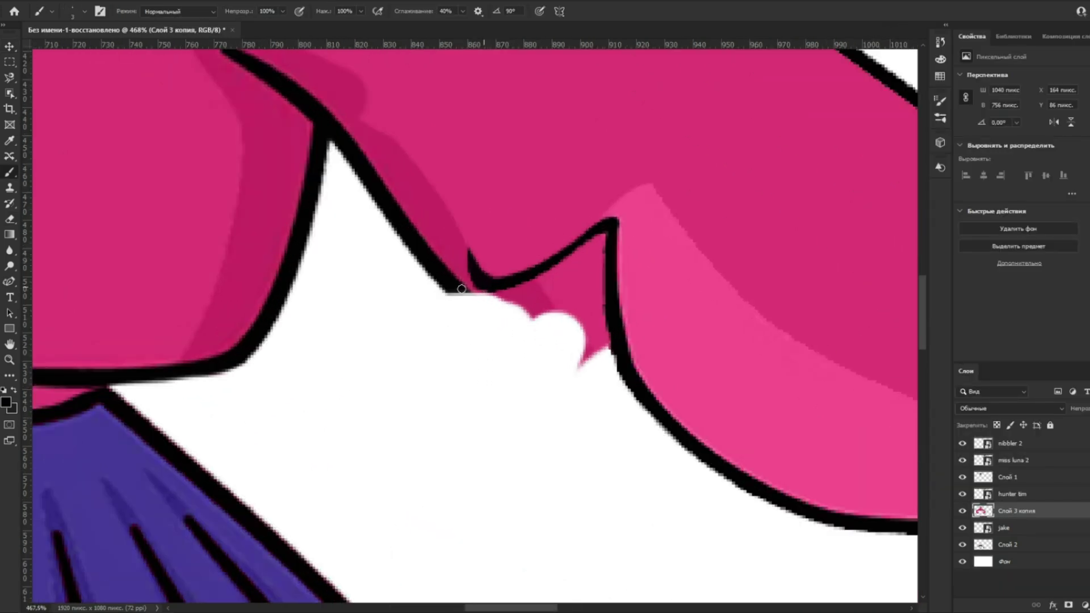
Remove the enclosed pink spill below the flipped arm's armpit with the Magic Eraser.
key(e)
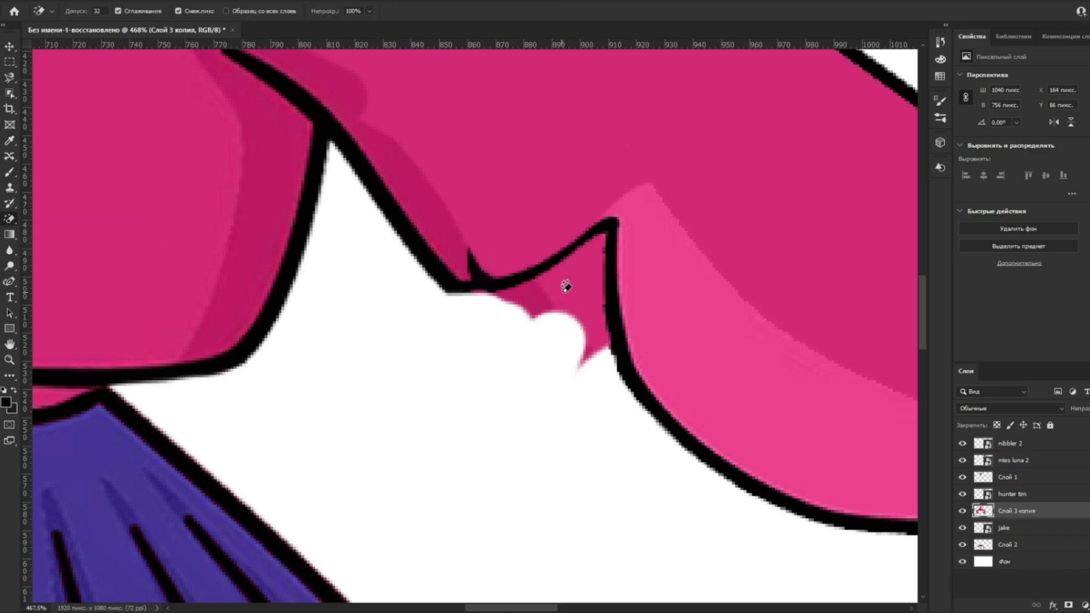
scroll(530, 295, down, 2)
Paint over the leftover dark shading beside the flipped arm's armpit with the sampled arm pink, finishing with a 26 px brush.
key(b)
alt+click(528, 247)
right_click(529, 251)
key(Escape)
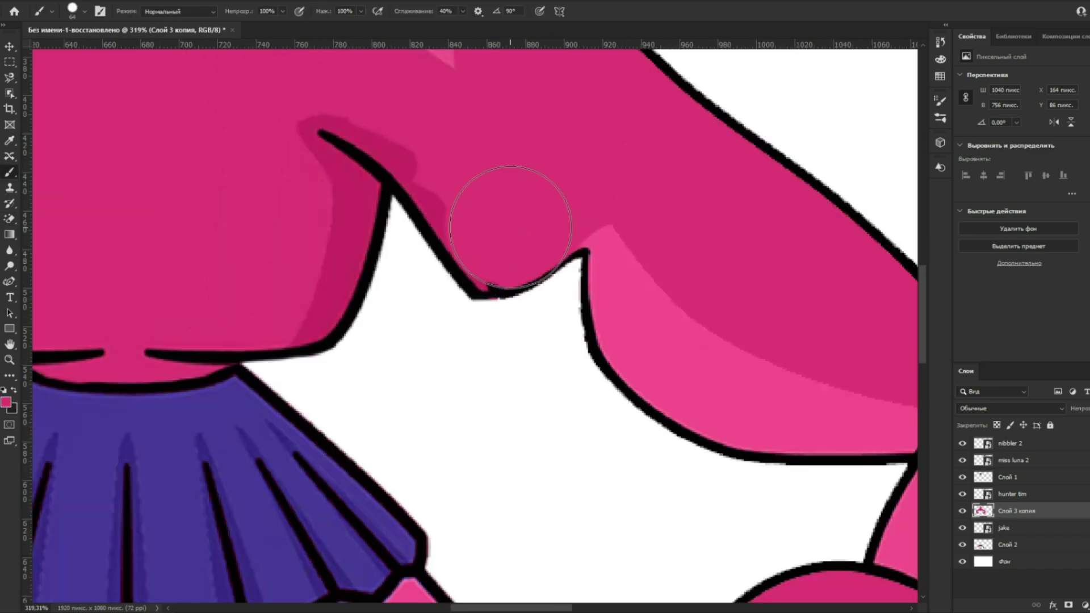
scroll(526, 247, down, 3)
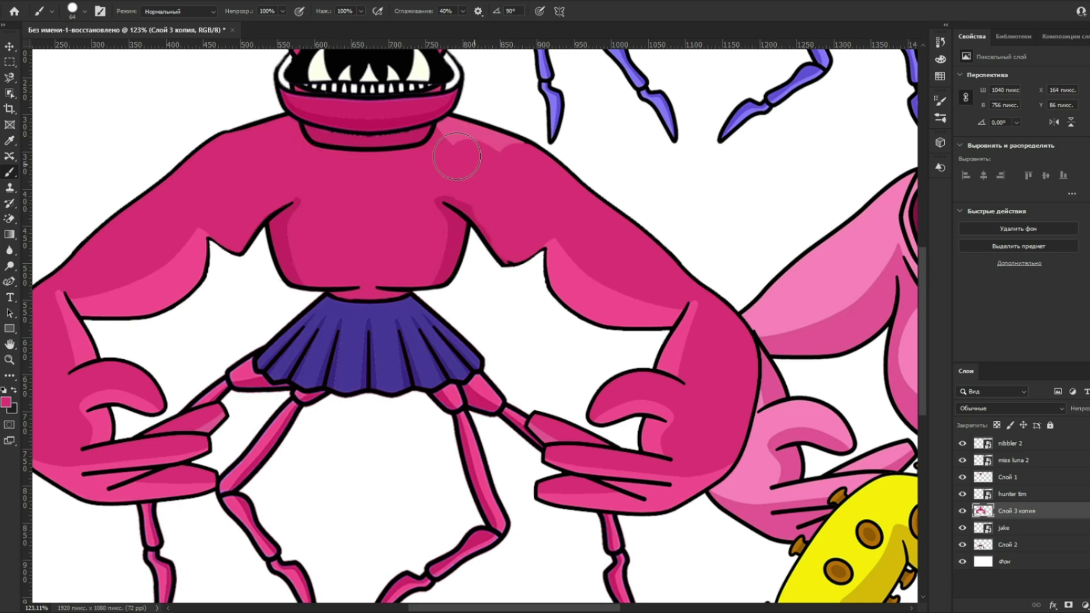
scroll(457, 157, up, 4)
drag(481, 186, 547, 238)
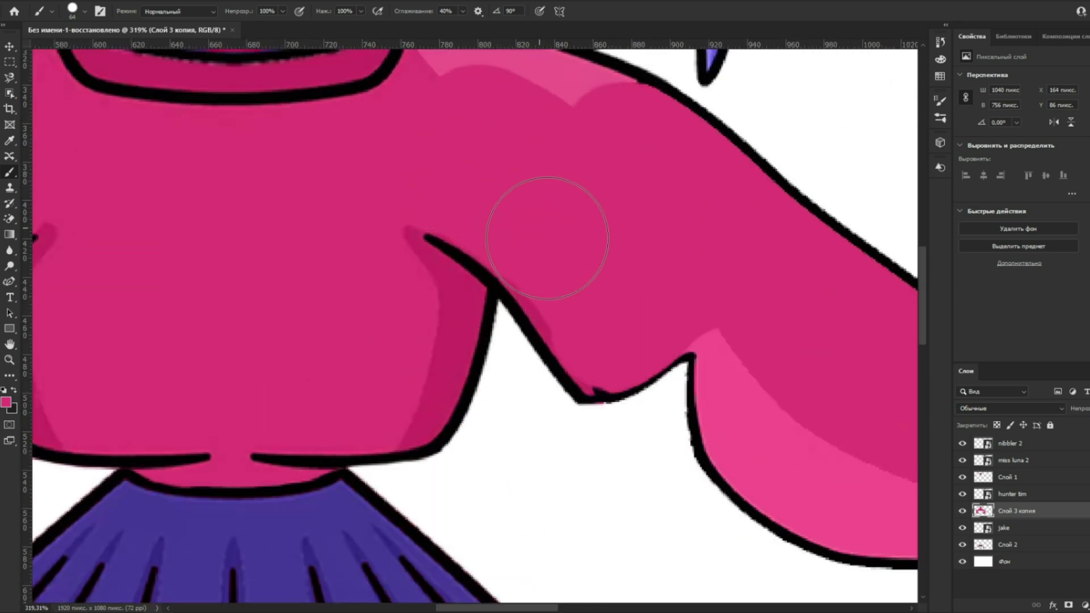
right_click(610, 337)
click(687, 335)
click(591, 371)
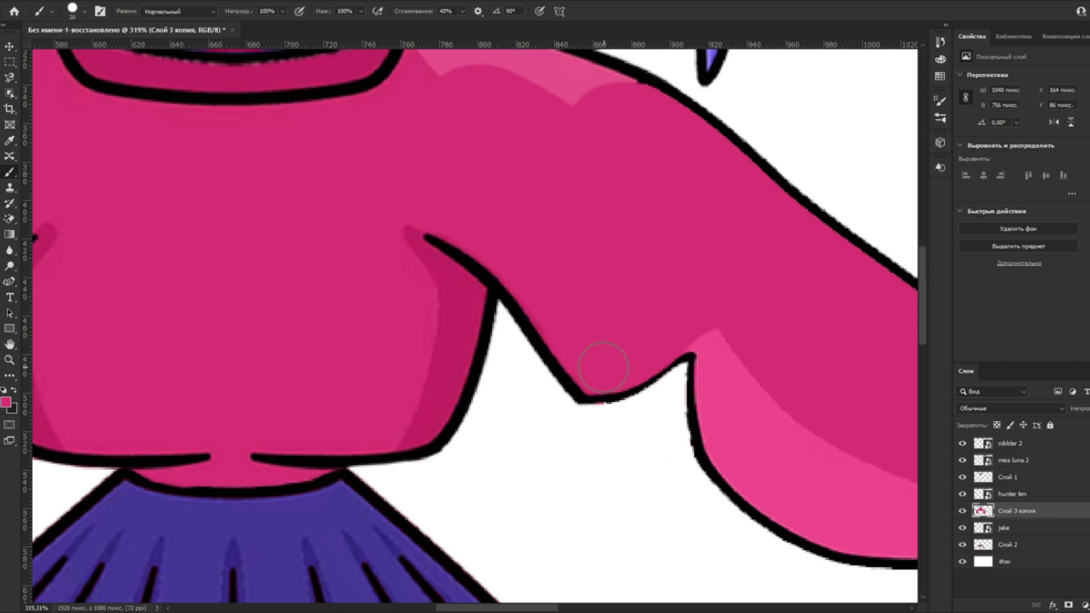
Cover the light highlight along the upper edge of the flipped arm's shoulder with the same pink.
scroll(603, 367, down, 8)
key(v)
scroll(498, 284, up, 3)
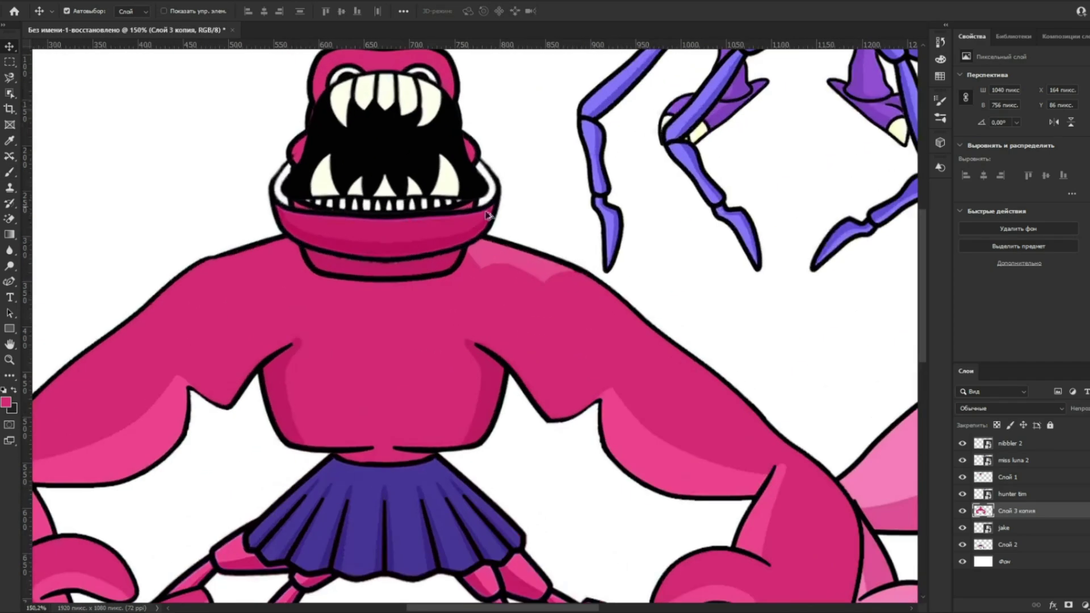
scroll(487, 215, up, 3)
key(b)
scroll(511, 284, up, 3)
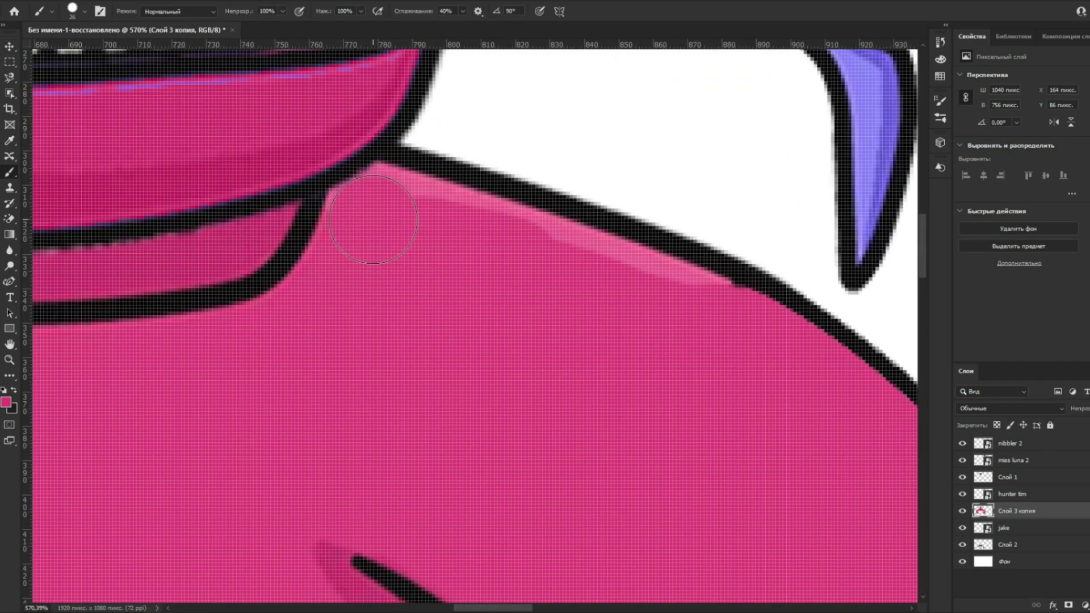
drag(388, 215, 723, 329)
scroll(568, 292, down, 10)
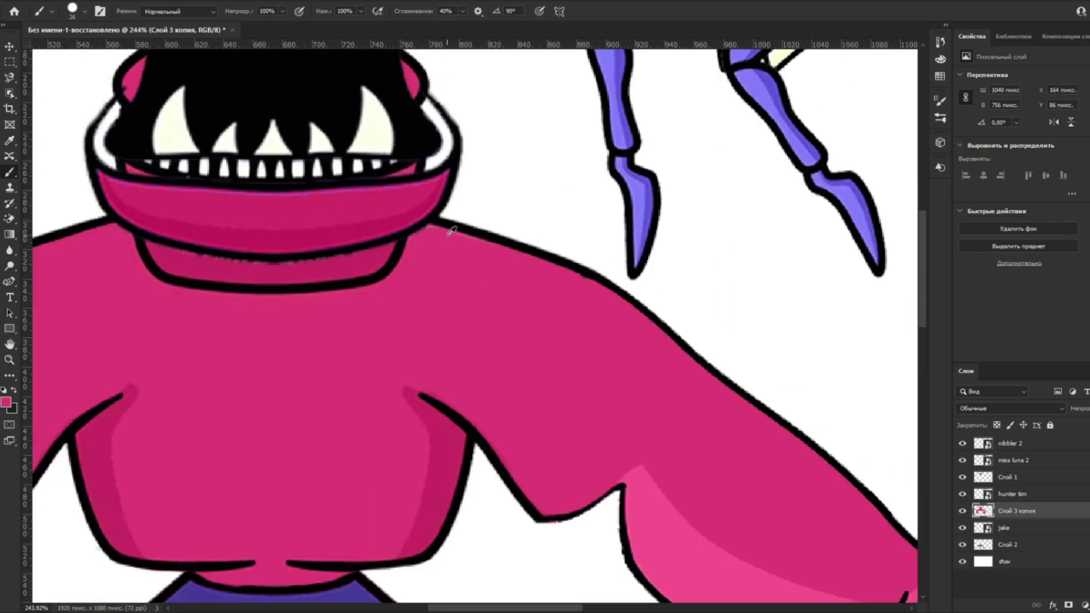
Move miss luna 2 farther from the monster and nibbler 2 closer to it, and hide the jake layer.
scroll(565, 294, down, 2)
key(v)
drag(558, 130, 652, 127)
click(701, 302)
click(961, 528)
drag(755, 482, 591, 352)
Paint over the neck collar below the jaw with body pink on the layer Слой 3 копия.
scroll(493, 318, up, 7)
click(493, 318)
key(b)
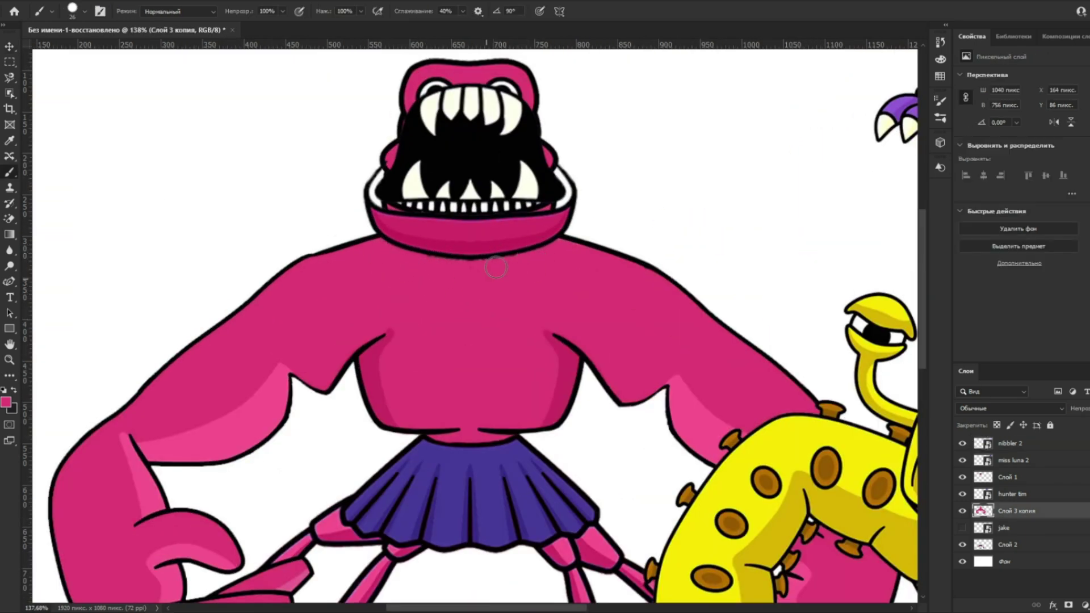
scroll(489, 276, down, 5)
scroll(472, 261, up, 3)
scroll(465, 254, down, 2)
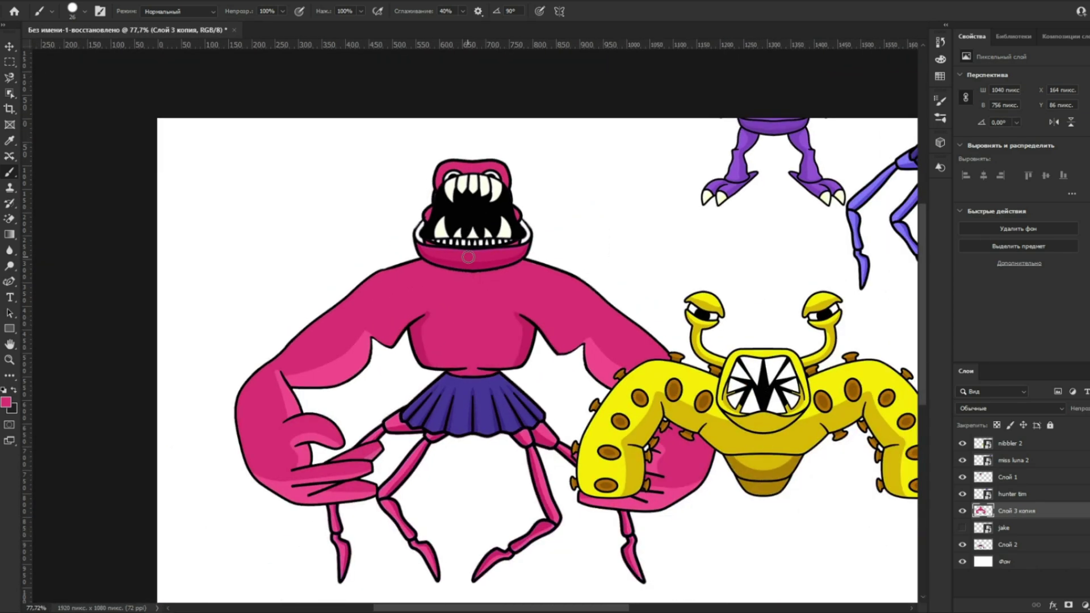
Paint over the row of small lower teeth and the white lip rim with the jaw's dark pink on Слой 3 копия.
ctrl+click(469, 258)
scroll(469, 258, up, 5)
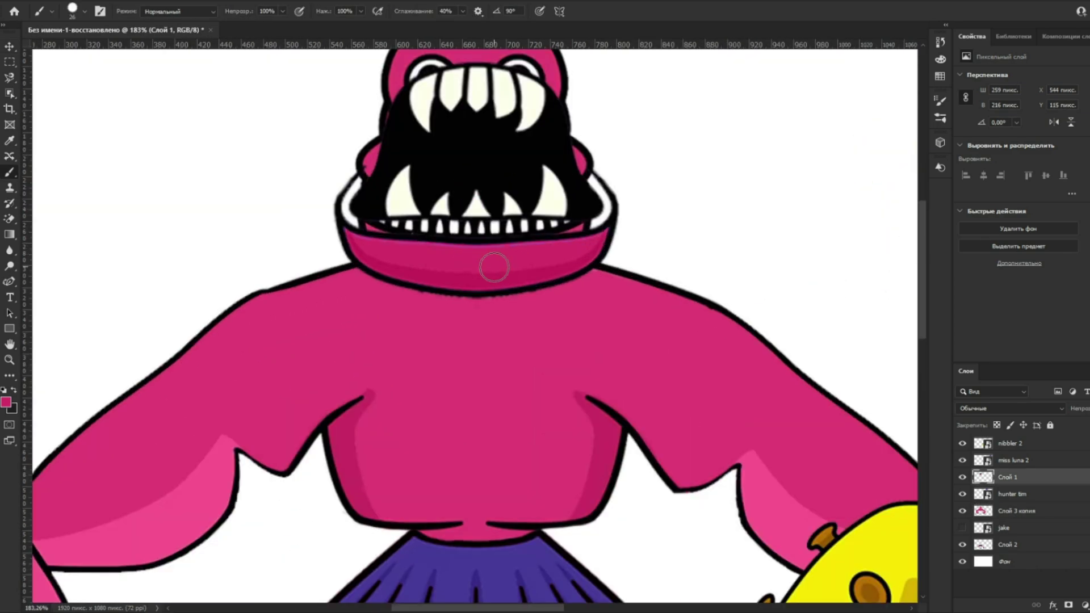
ctrl+click(482, 311)
mouse_move(464, 232)
mouse_down()
mouse_move(504, 222)
mouse_move(442, 238)
mouse_up()
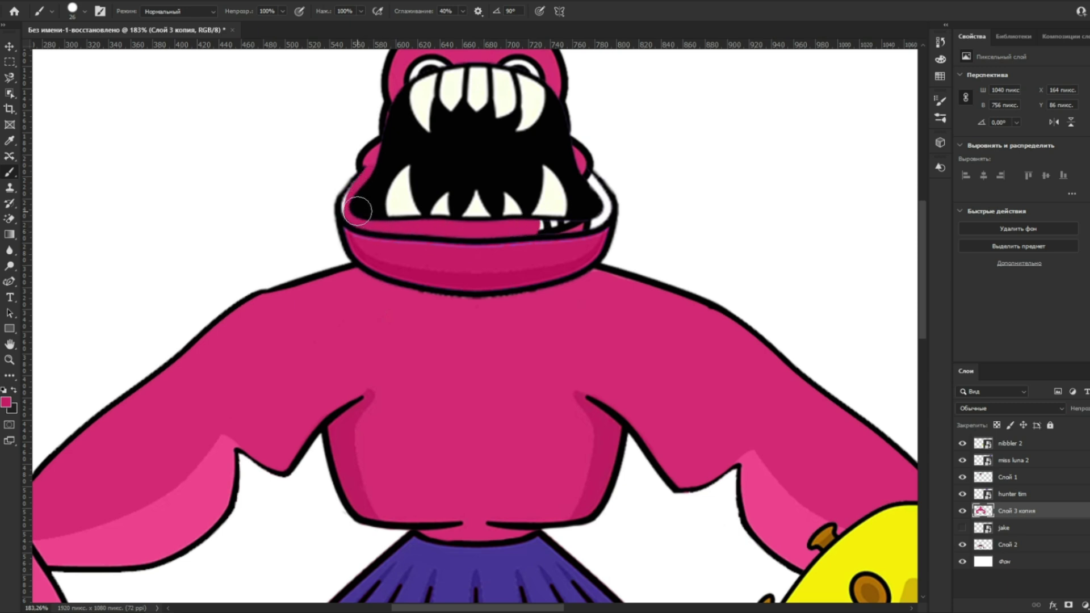
drag(563, 229, 576, 221)
drag(535, 255, 499, 329)
scroll(499, 330, up, 8)
mouse_move(576, 326)
mouse_down()
mouse_move(593, 292)
mouse_move(597, 310)
mouse_move(605, 297)
mouse_move(551, 225)
mouse_up()
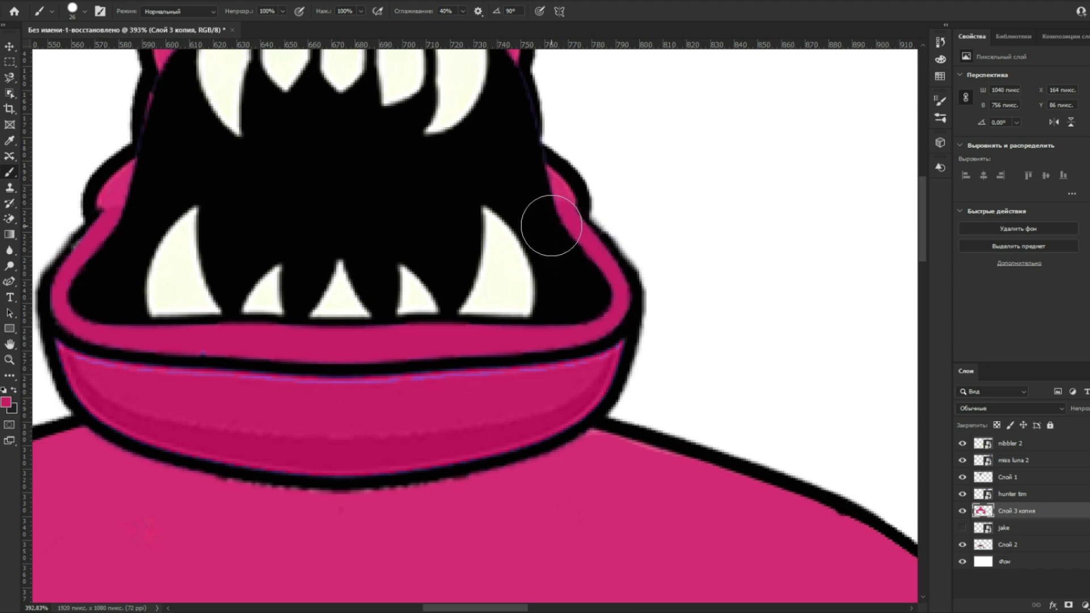
drag(130, 205, 148, 188)
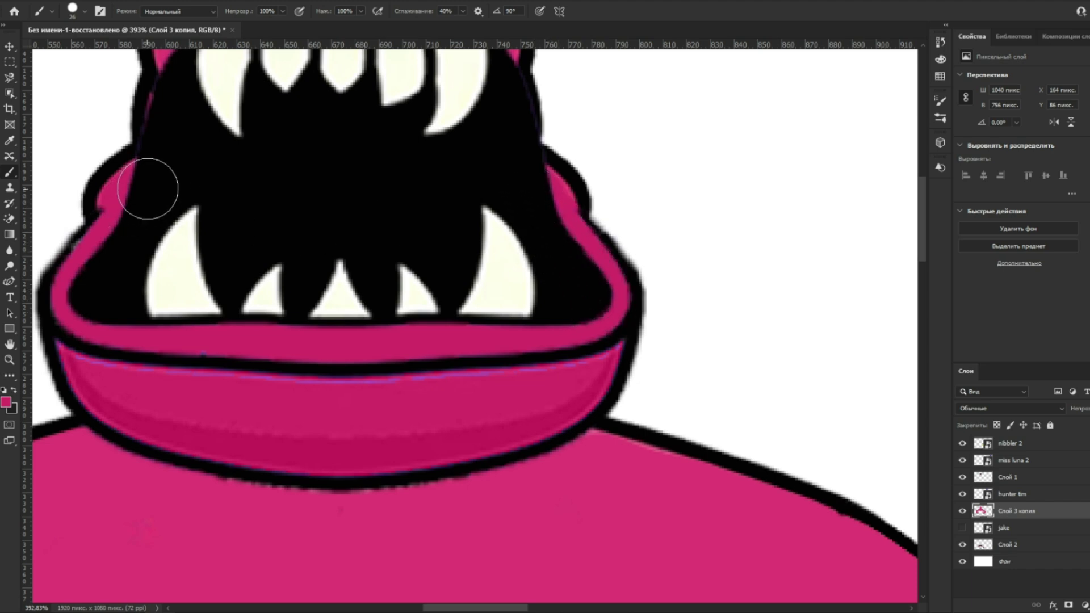
Cover the purple fringe along the lower jaw's upper edge on Слой 1 with a 17 px dark pink brush.
key(v)
click(325, 417)
key(b)
drag(321, 411, 397, 406)
right_click(398, 394)
drag(465, 424, 456, 422)
drag(316, 398, 136, 385)
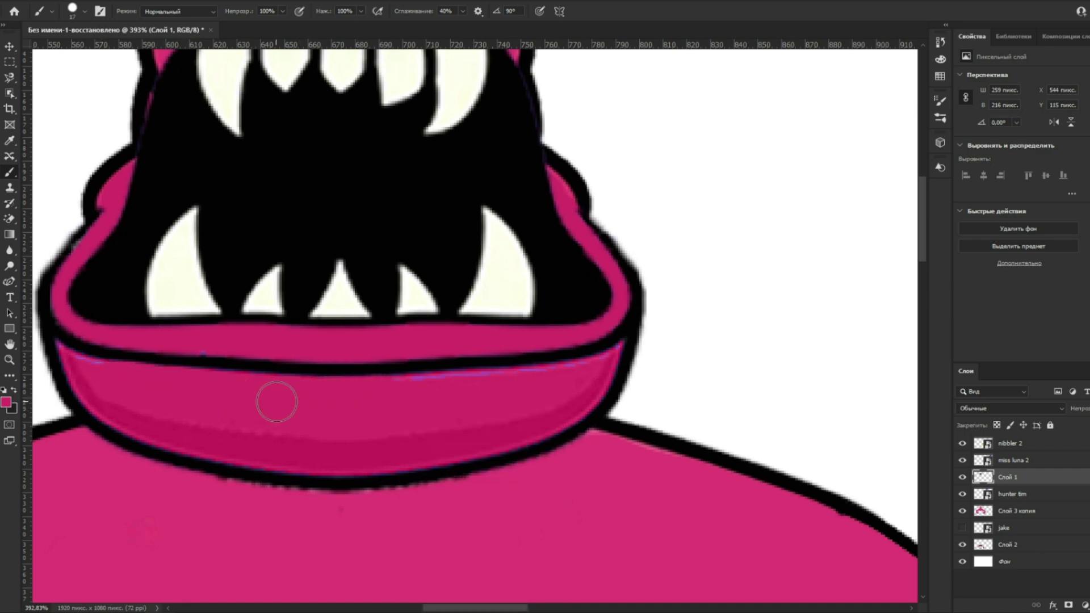
drag(449, 397, 521, 388)
scroll(476, 311, down, 8)
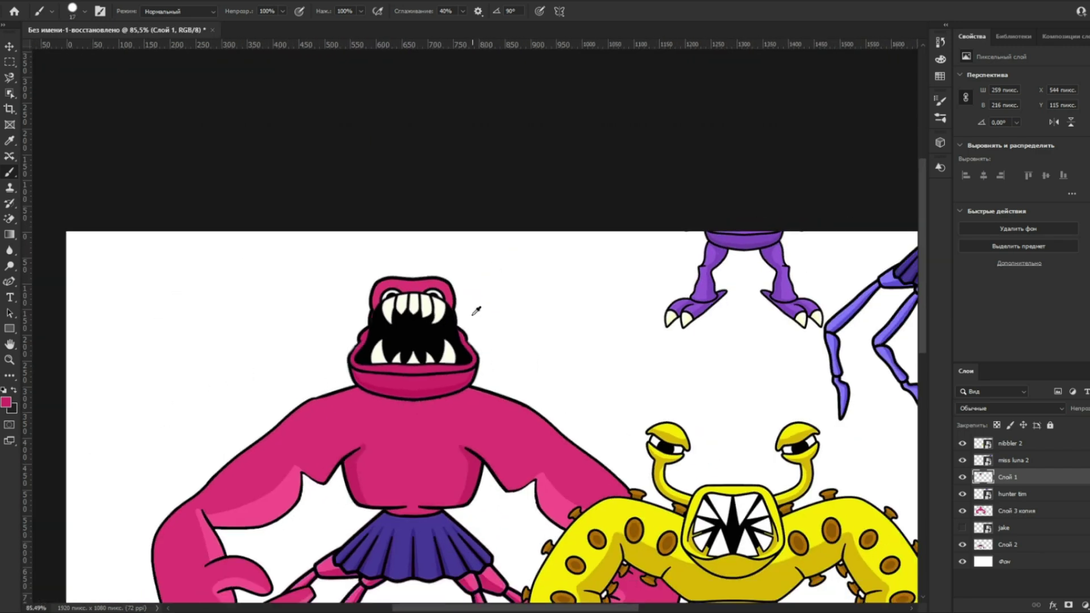
Repaint the upper part of the head above the teeth in the body's pink on Слой 3 копия.
scroll(395, 291, up, 9)
ctrl+click(421, 285)
alt+click(417, 292)
alt+click(438, 282)
drag(396, 286, 374, 310)
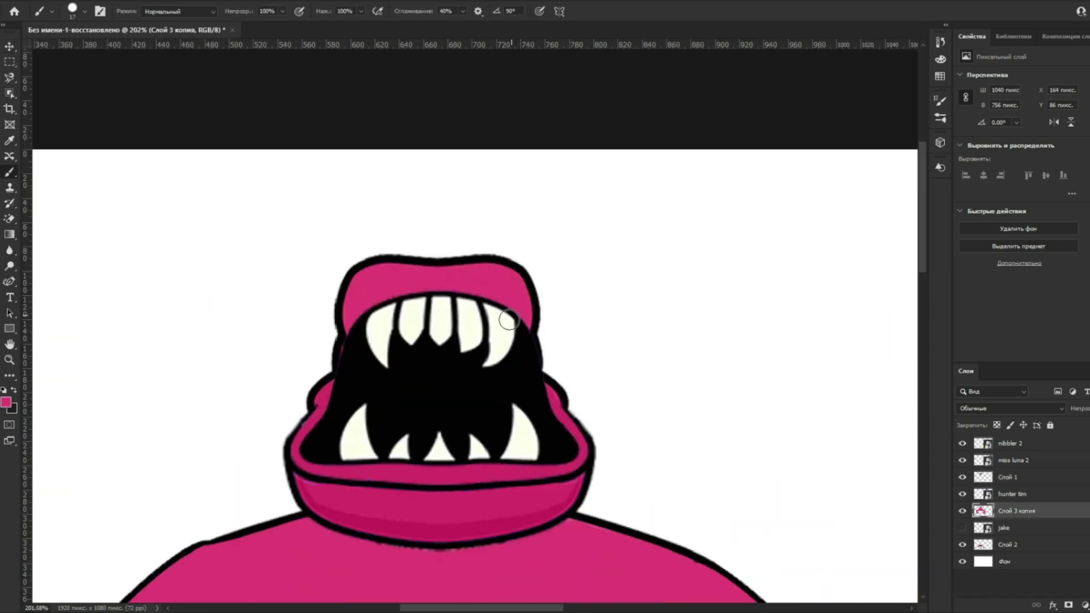
scroll(508, 320, down, 5)
Copy one eye stalk of nibbler 2 to a new layer and move the copy clear of the character.
key(v)
drag(630, 358, 630, 359)
scroll(624, 345, up, 5)
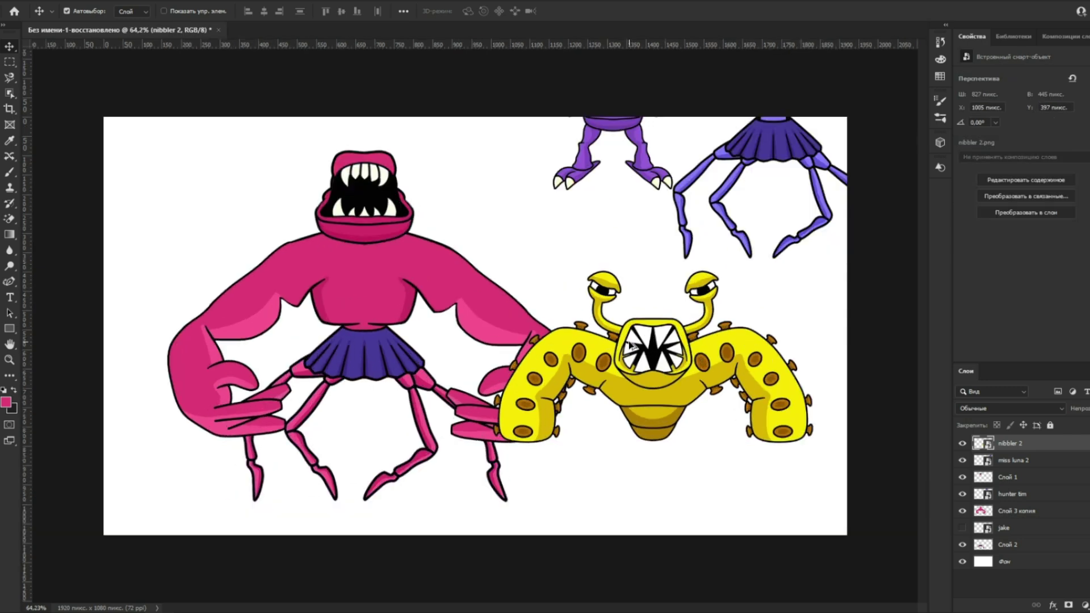
key(w)
key(ctrl+j)
key(v)
drag(603, 298, 496, 170)
Erase the leftover pieces around the cut end of the copied eye stalk with the regular Eraser.
scroll(494, 171, up, 8)
key(e)
right_click(10, 219)
click(38, 220)
mouse_move(457, 220)
mouse_down()
mouse_move(477, 236)
mouse_move(538, 238)
mouse_up()
scroll(567, 277, up, 4)
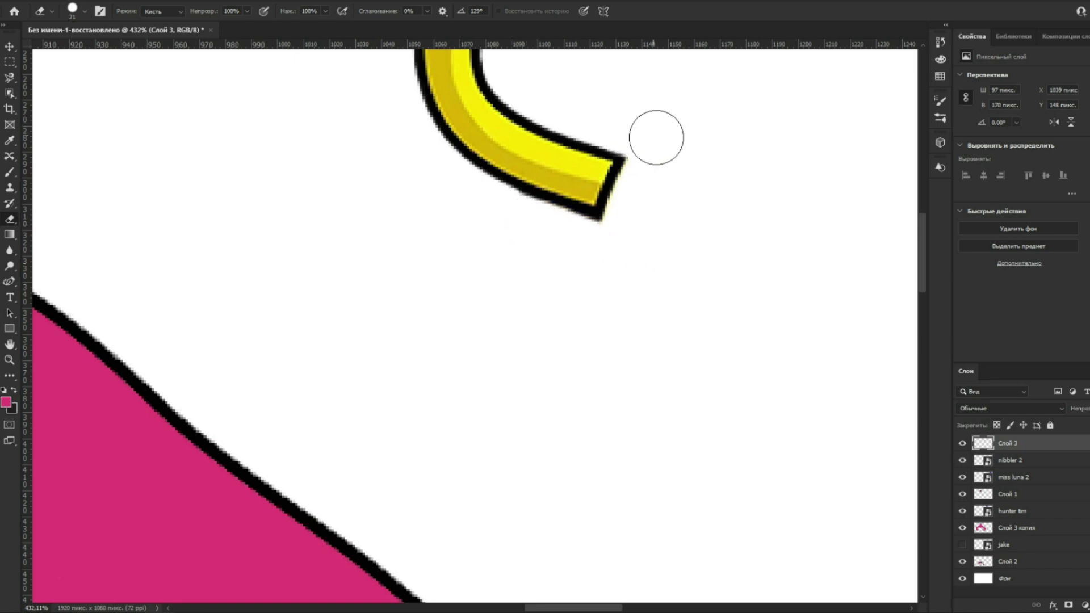
Move the copied eye stalk beside the monster's head, at X 301 and Y 161 px.
scroll(651, 243, down, 18)
key(v)
drag(622, 181, 345, 135)
scroll(469, 301, down, 2)
drag(284, 164, 231, 204)
scroll(244, 210, up, 3)
Try to recolor the yellow eye stalk pink with the Color Replacement tool at 30% tolerance.
key(b)
right_click(9, 172)
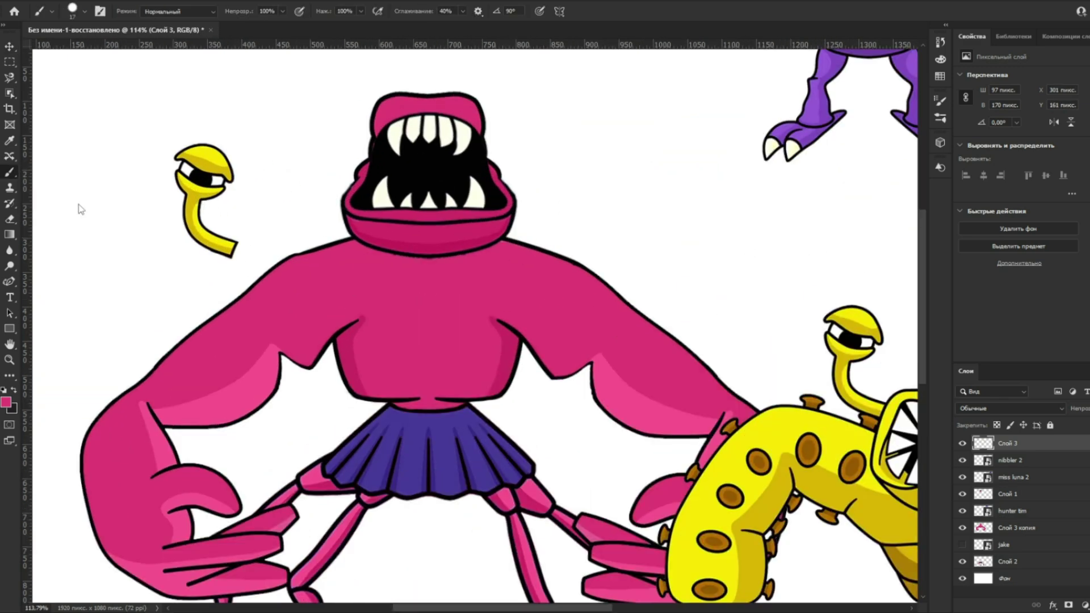
click(80, 207)
click(89, 196)
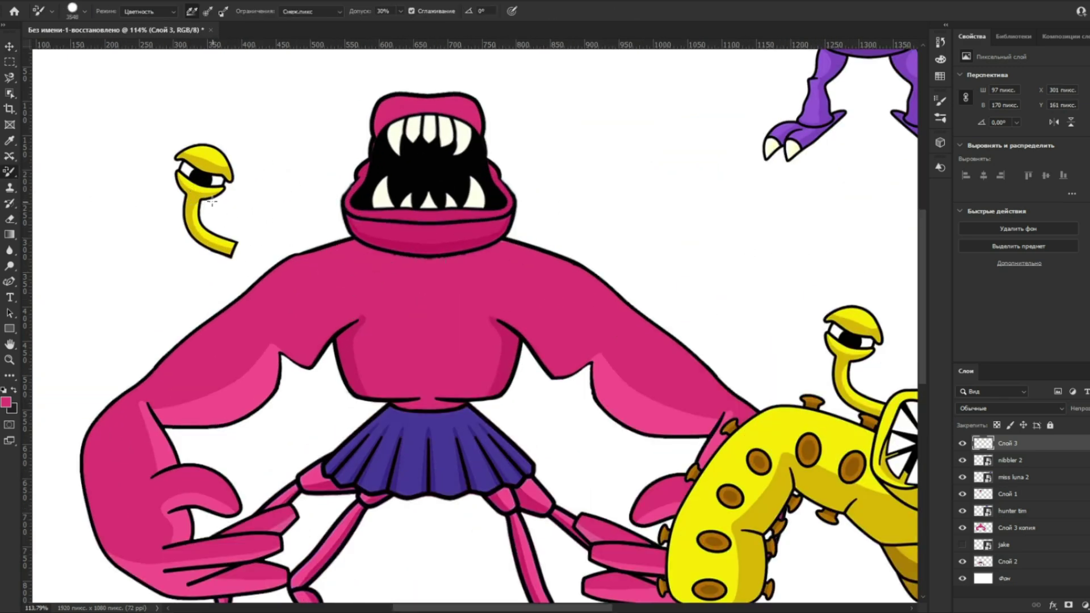
scroll(185, 232, up, 3)
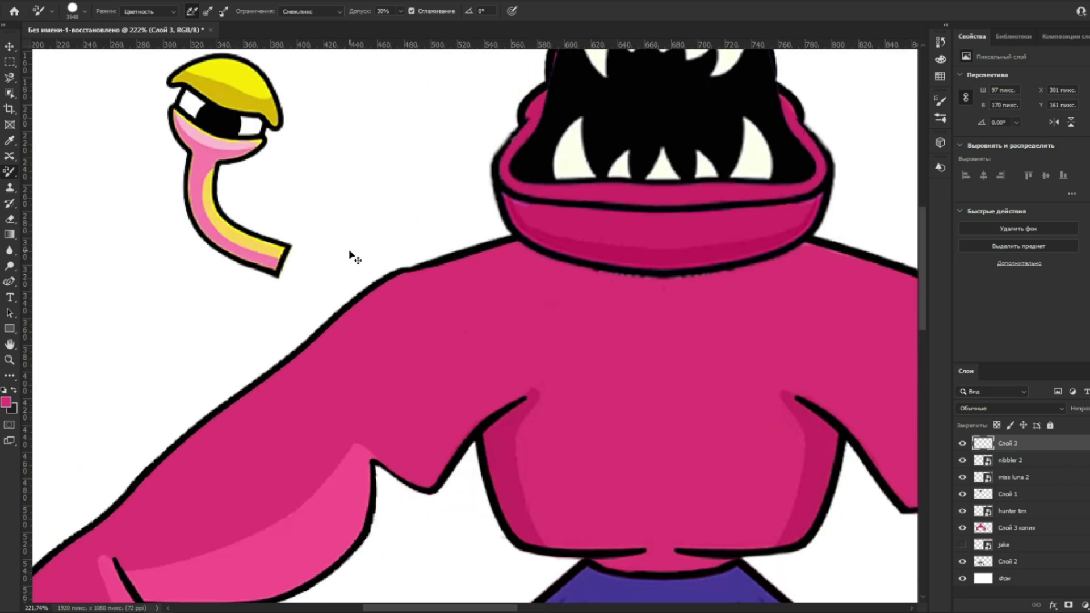
key(ctrl+z)
Duplicate the eye stalk, scale the copy down beside the original and move its layer below Слой 3.
key(v)
drag(241, 124, 188, 221)
key(ctrl+t)
mouse_move(243, 151)
mouse_down()
mouse_move(190, 201)
mouse_move(177, 250)
mouse_up()
drag(159, 284, 136, 280)
key(Return)
scroll(1065, 523, down, 1)
scroll(1036, 523, up, 1)
drag(1029, 444, 1026, 468)
Remove the bright yellow areas of the large eye stalk with the Magic Eraser.
click(215, 207)
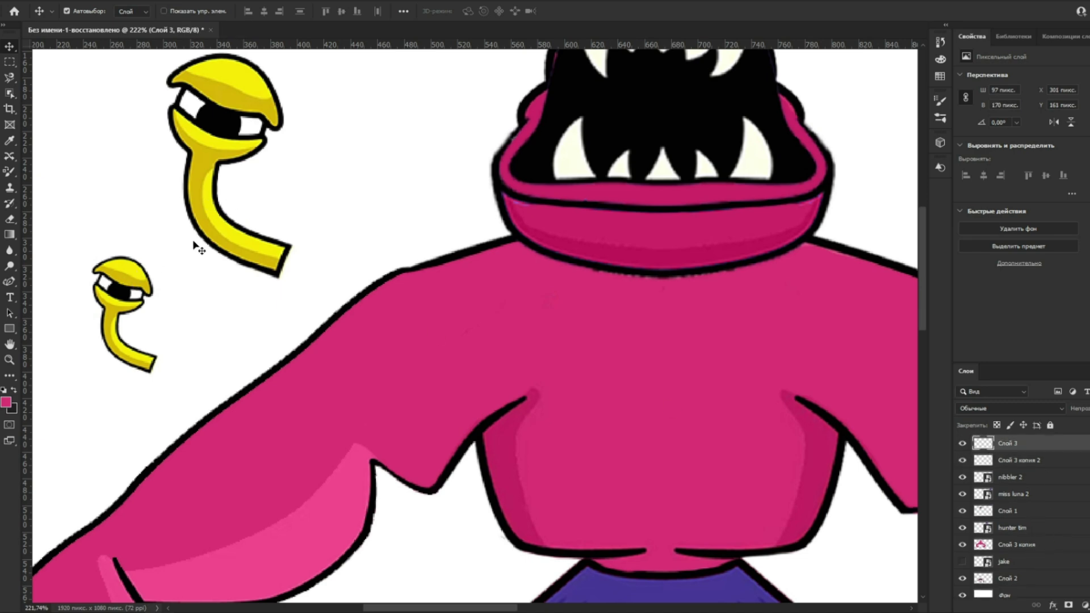
key(e)
right_click(10, 219)
click(62, 243)
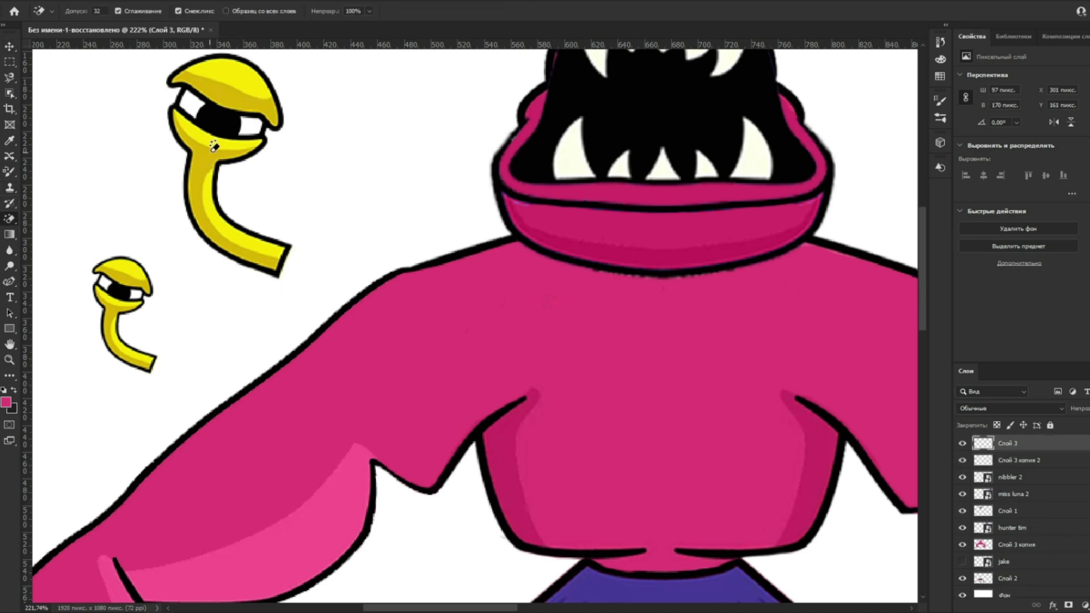
click(236, 244)
Paint body pink behind the large eye stalk on Слой 3 копия 2 with a 100 px regular brush.
key(b)
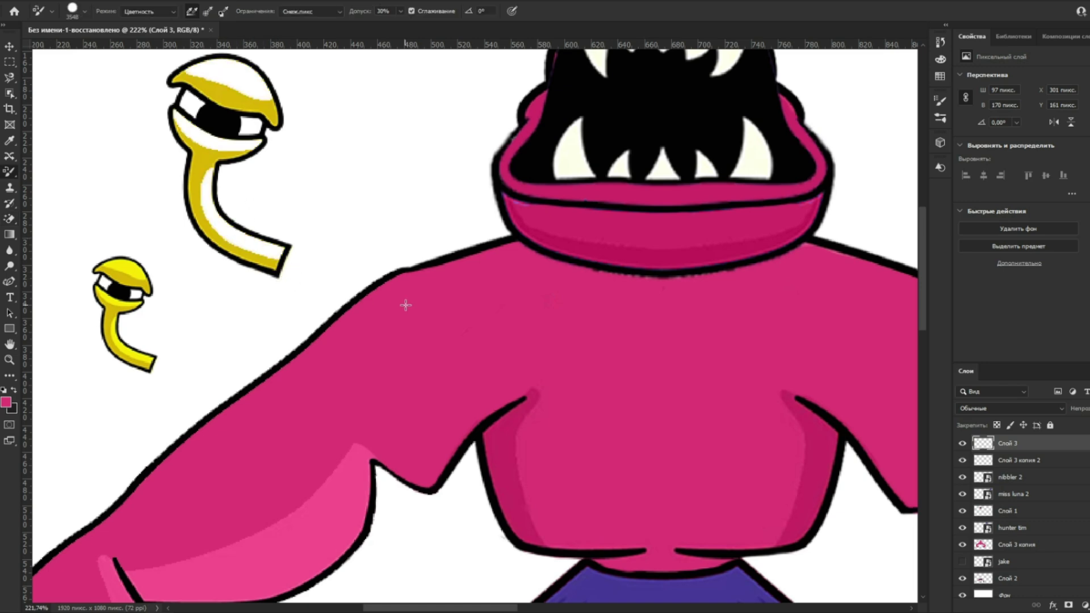
alt+scroll(491, 308, down, 4)
right_click(10, 171)
click(63, 171)
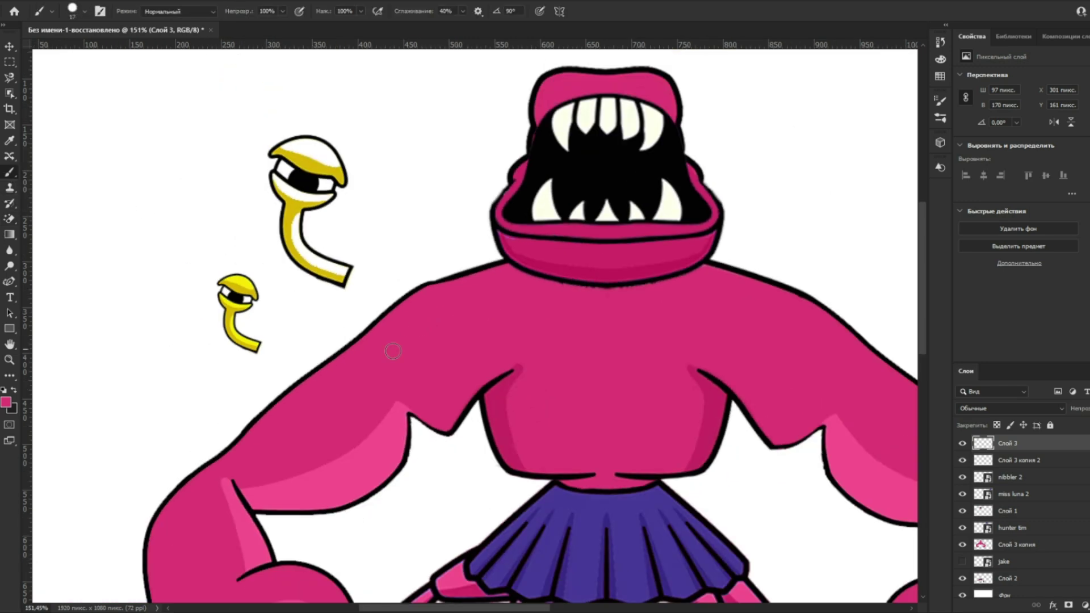
right_click(296, 336)
text(100 пикс.)
drag(318, 270, 307, 207)
key(ctrl+z)
ctrl+click(255, 299)
Merge Слой 3 with Слой 3 копия 2 and remove the pink surrounding the eye stalk with the Magic Eraser.
ctrl+click(1030, 445)
right_click(1034, 445)
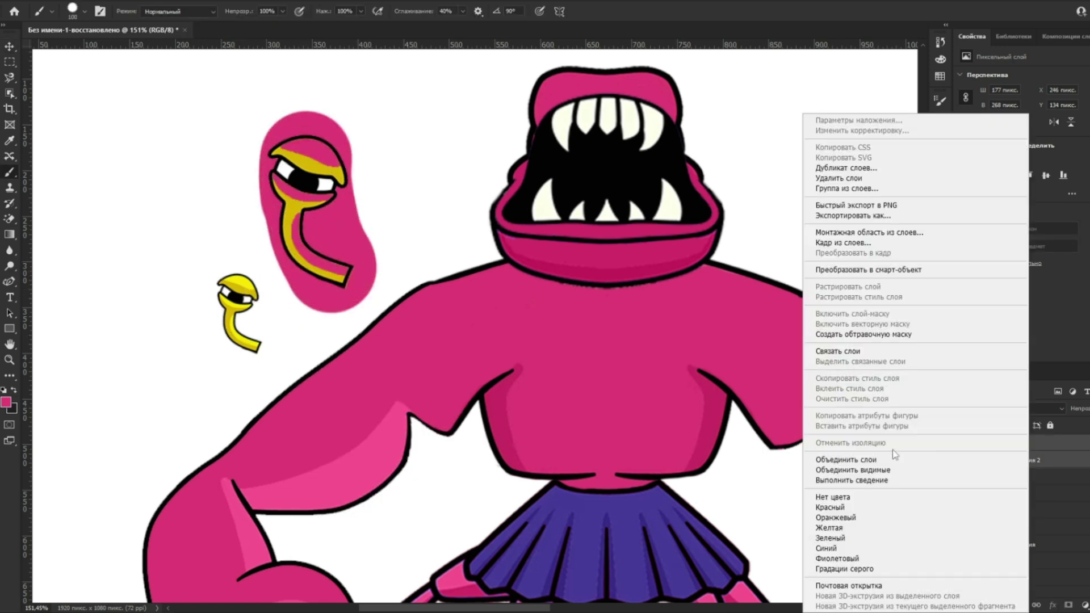
click(869, 459)
key(e)
click(346, 223)
Duplicate the partly recolored eye stalks, scale the copy down beside them and move its layer below Слой 3.
key(v)
drag(293, 206, 177, 251)
key(ctrl+t)
drag(233, 182, 163, 275)
key(Return)
drag(1025, 445, 1030, 466)
Erase the large eye stalk's dark yellow areas and paint the arm's lighter pink behind them on Слой 3 копия 2.
click(311, 186)
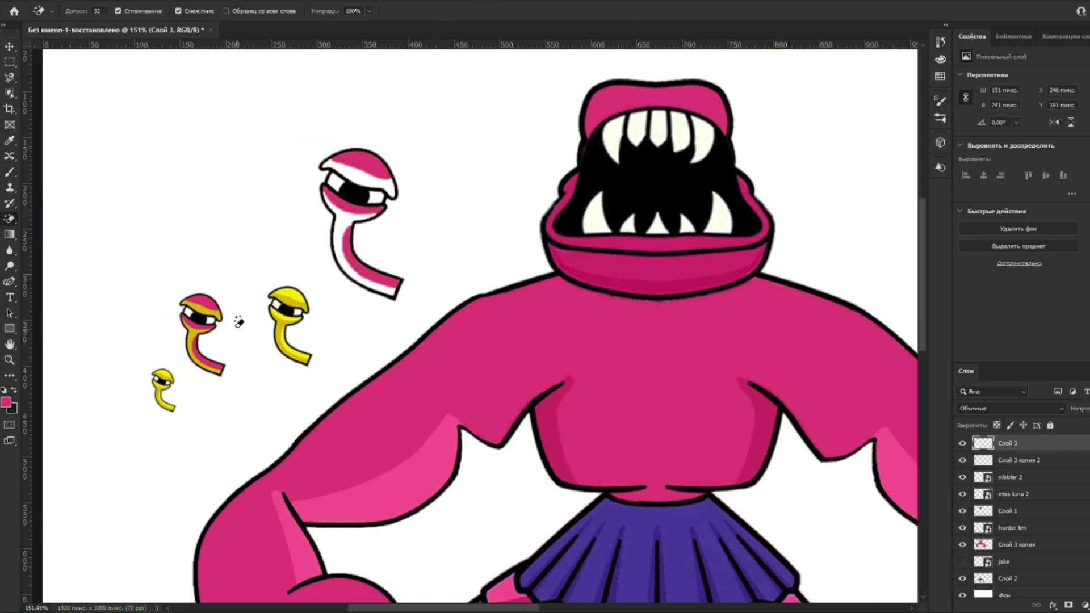
click(216, 314)
key(b)
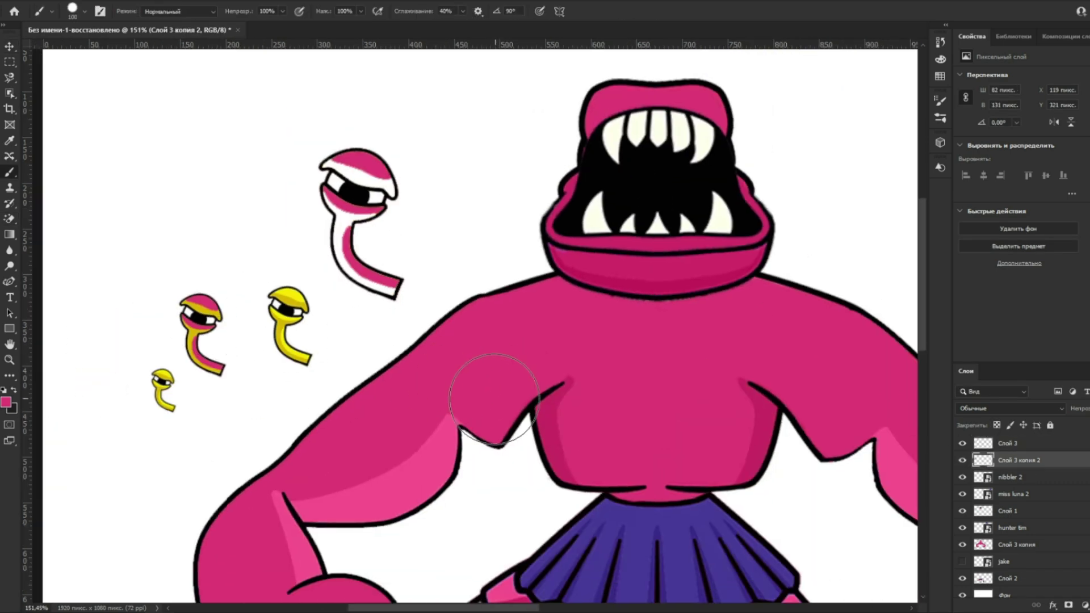
drag(372, 271, 382, 188)
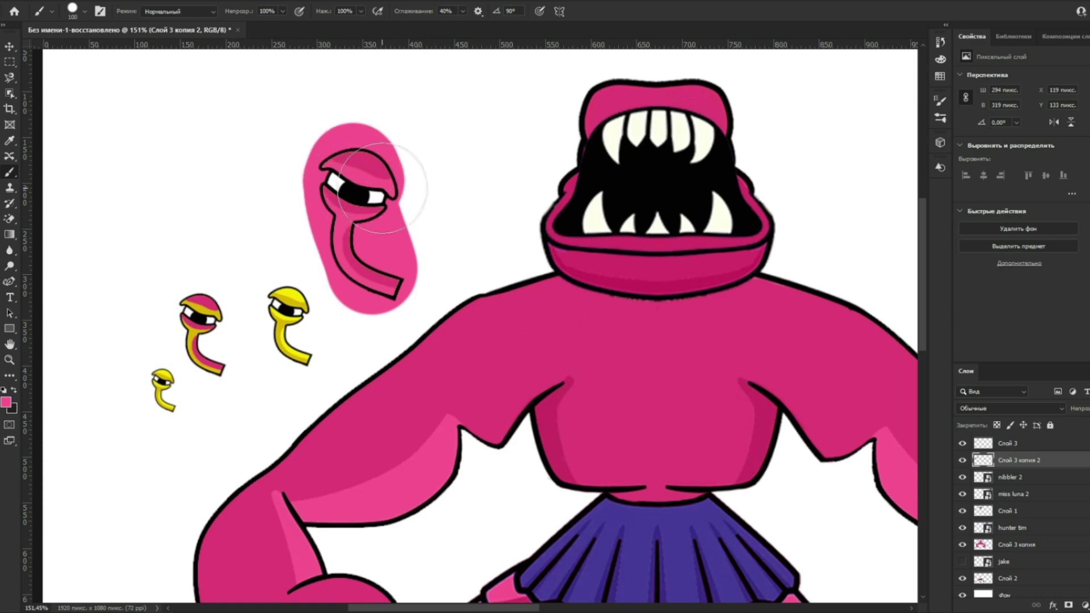
Merge the two eye stalk layers and clear the lighter pink outside the large stalk's outline with the Magic Eraser.
ctrl+click(1037, 445)
right_click(1038, 445)
click(926, 458)
key(e)
click(369, 238)
Erase the small reference copies of the eye stalk with the regular Eraser.
right_click(12, 223)
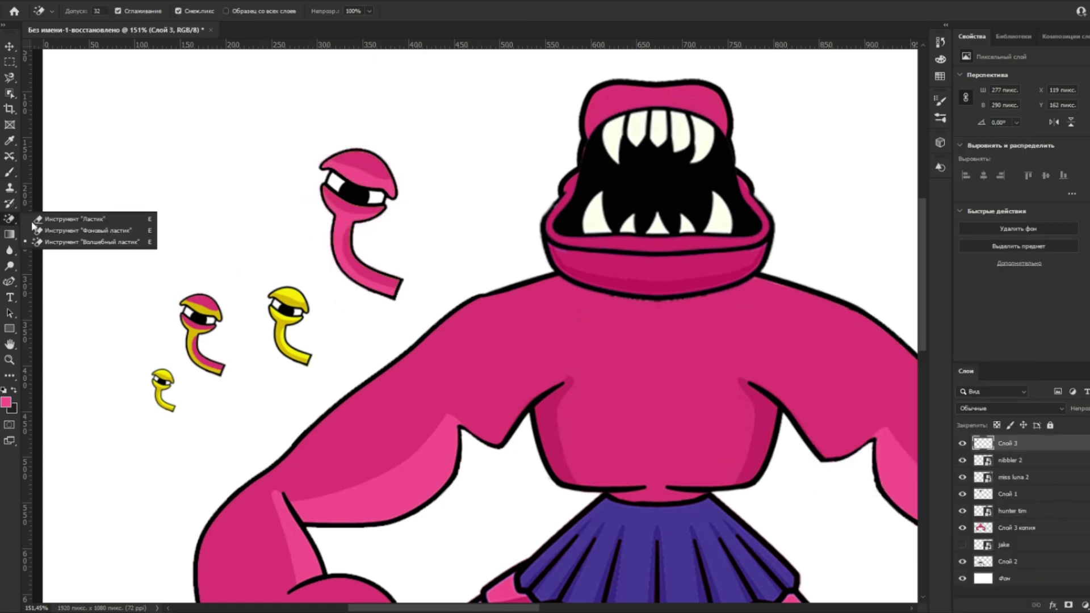
click(74, 218)
right_click(159, 293)
drag(199, 341, 280, 304)
Shift nibbler 2 away from the monster and set the recolored eye stalk aside.
key(v)
drag(337, 177, 310, 215)
scroll(311, 216, down, 9)
drag(665, 348, 724, 380)
drag(727, 384, 849, 403)
drag(204, 198, 683, 289)
Select the monster's layers together, nudge them down, and scale and reposition the whole figure smaller on the canvas.
drag(151, 158, 580, 494)
key(shift+Down)
key(shift+Down)
key(shift+Down)
key(shift+Down)
key(ctrl+t)
drag(699, 517, 555, 390)
drag(302, 228, 354, 268)
key(Return)
Place the recolored eye stalk against the side of the monster's upper head, at X 530 and Y 45 px.
drag(698, 307, 312, 165)
scroll(287, 170, up, 3)
scroll(278, 169, up, 5)
drag(365, 224, 350, 256)
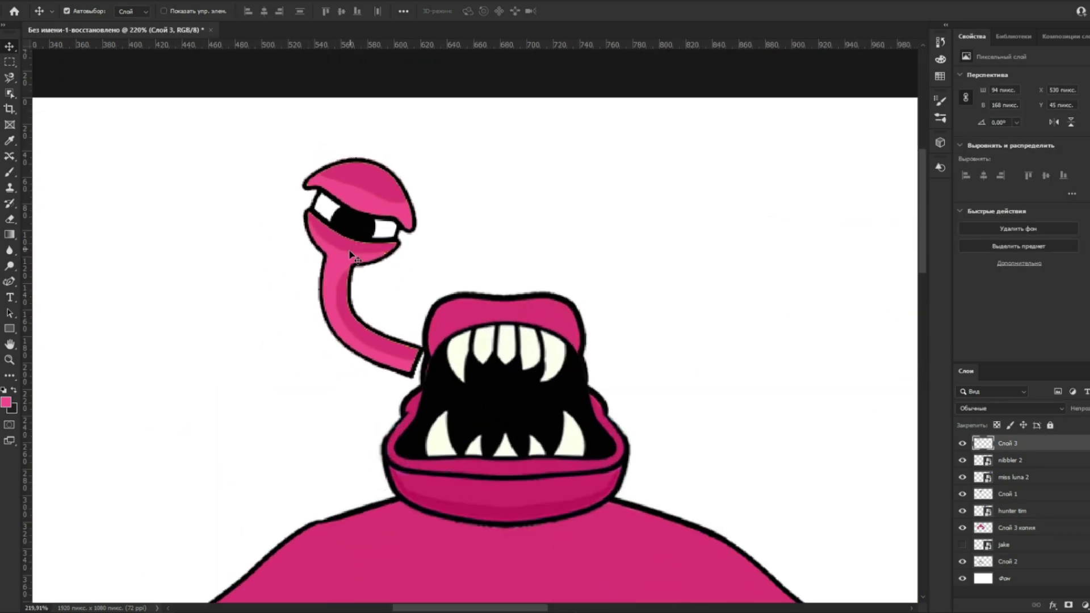
Warp the lower end of the eye stalk and raise the stalk beside the head.
key(ctrl+t)
scroll(351, 256, up, 1)
right_click(395, 348)
click(415, 431)
drag(420, 389, 419, 339)
key(Return)
drag(331, 225, 336, 184)
Warp the eye stalk again, bending its base toward the monster's head.
key(ctrl+t)
right_click(409, 309)
click(436, 391)
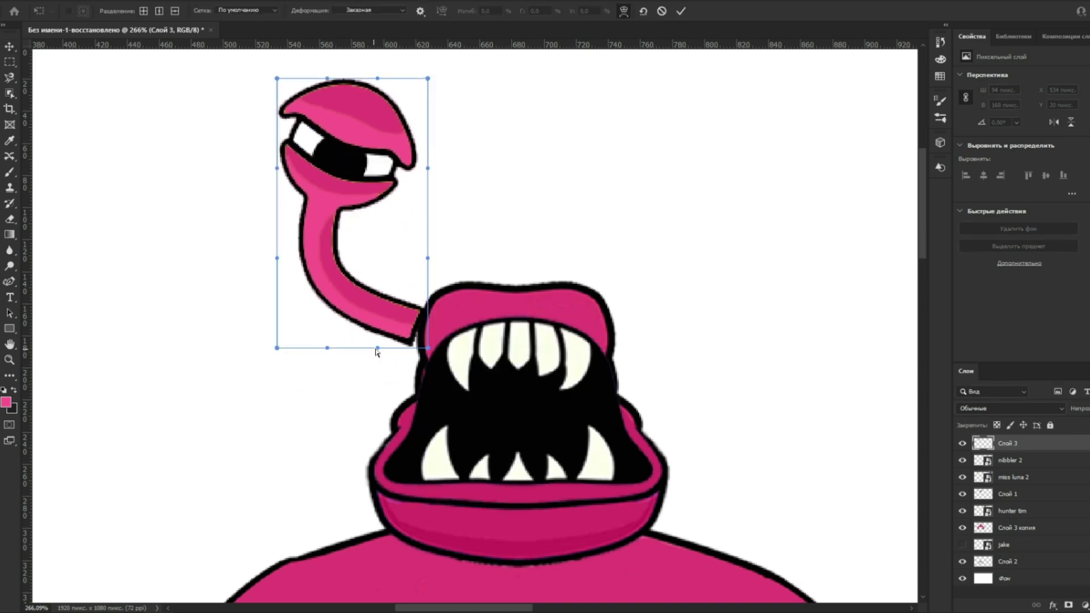
drag(276, 349, 277, 349)
drag(379, 348, 405, 352)
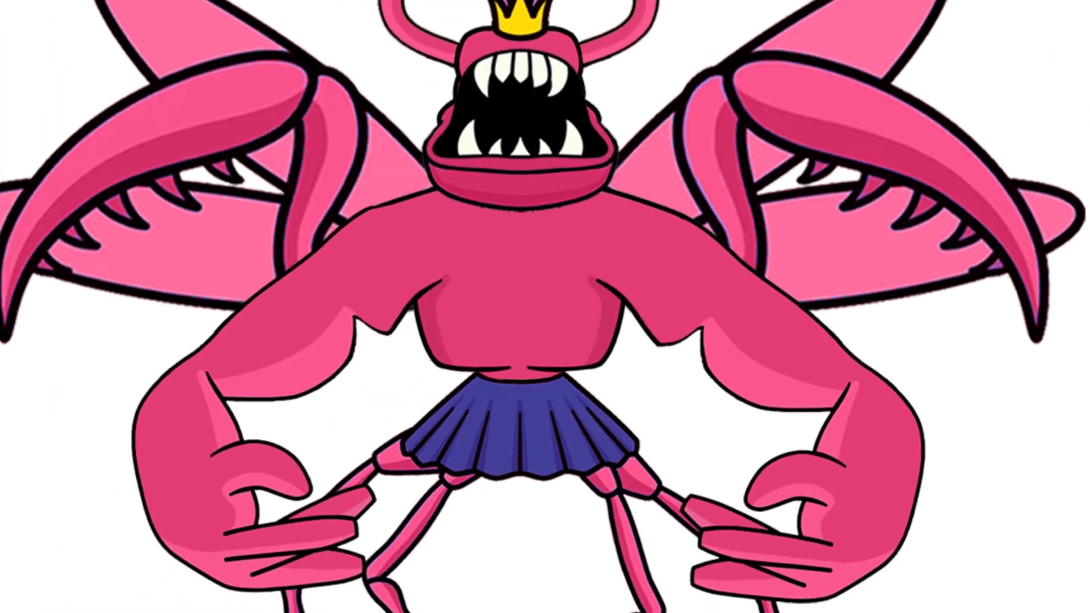